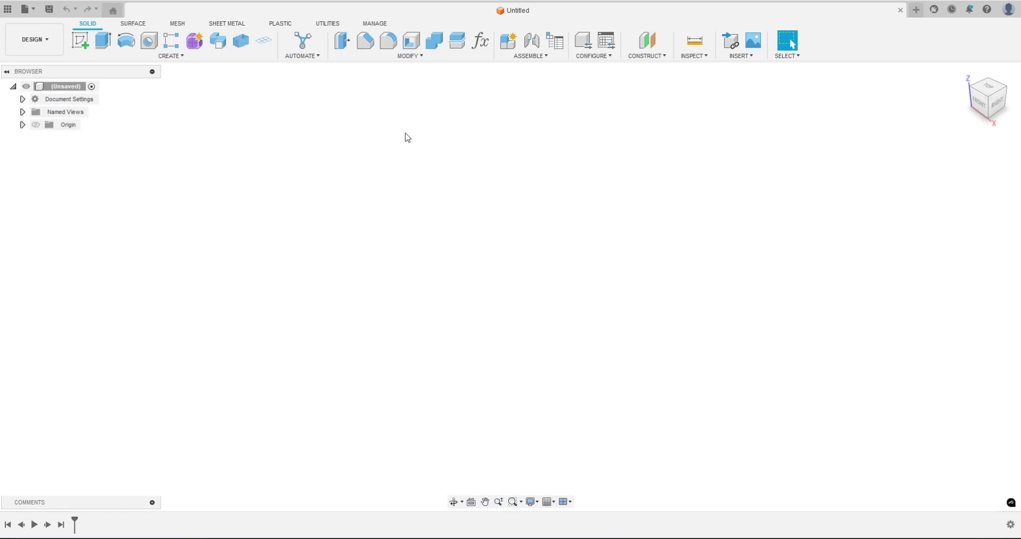
- Start a new sketch on the XY ground plane
{"action": "left_click", "coordinate": [180, 58]}
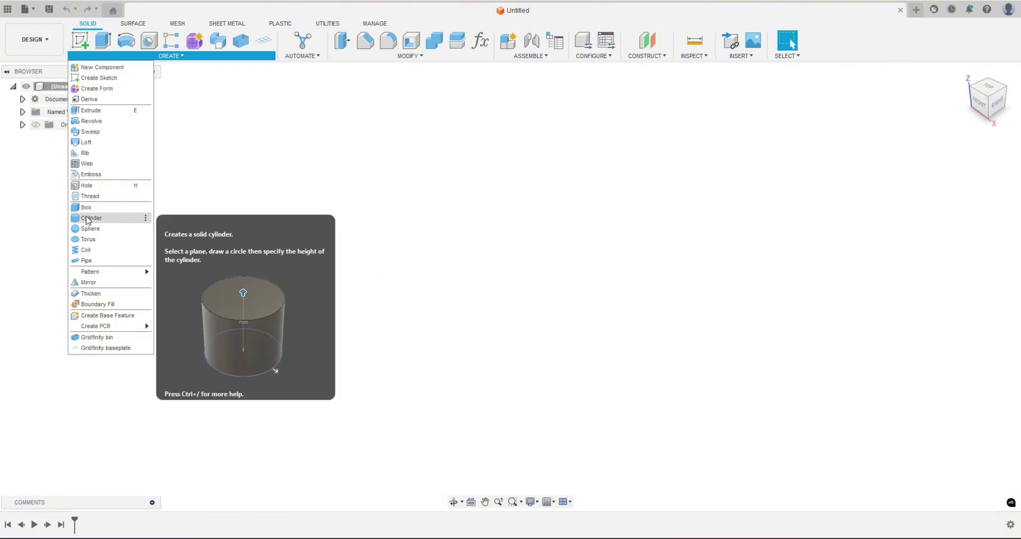
{"action": "left_click", "coordinate": [313, 159]}
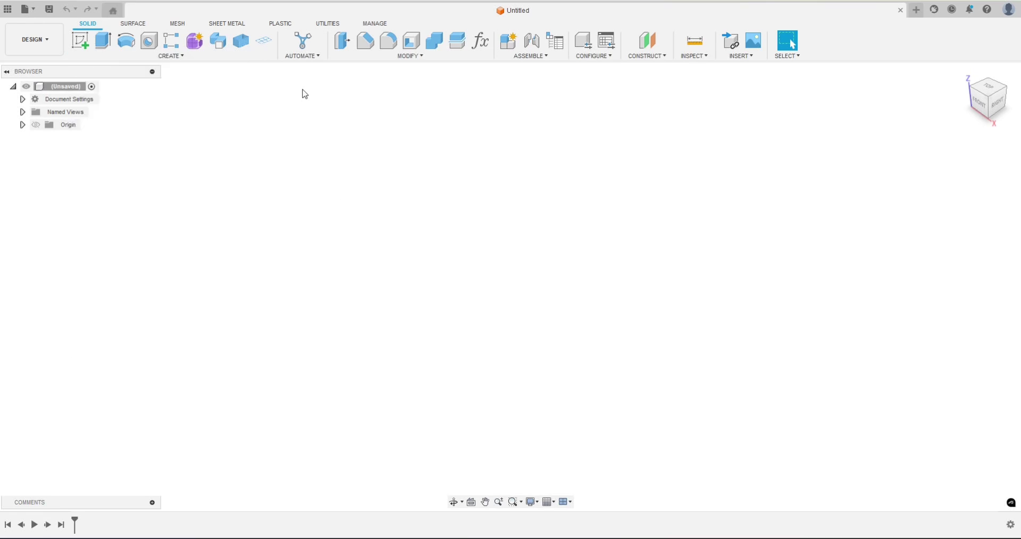
{"action": "left_click", "coordinate": [184, 57]}
{"action": "left_click", "coordinate": [185, 57]}
{"action": "left_click", "coordinate": [79, 41]}
{"action": "left_click", "coordinate": [567, 289]}
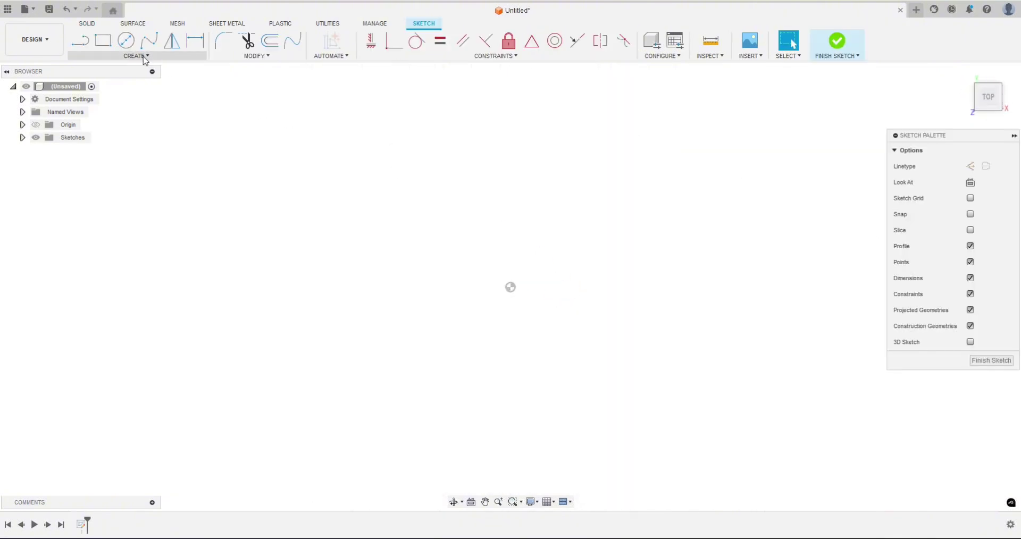
- Draw a 15 mm six-sided circumscribed polygon centred on the origin
{"action": "left_click", "coordinate": [144, 56]}
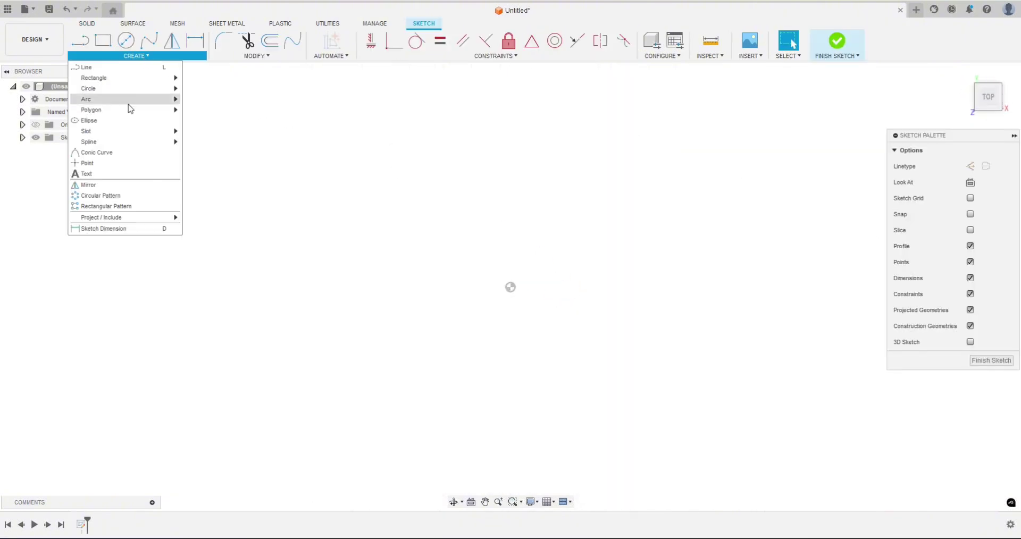
{"action": "mouse_move", "coordinate": [127, 110]}
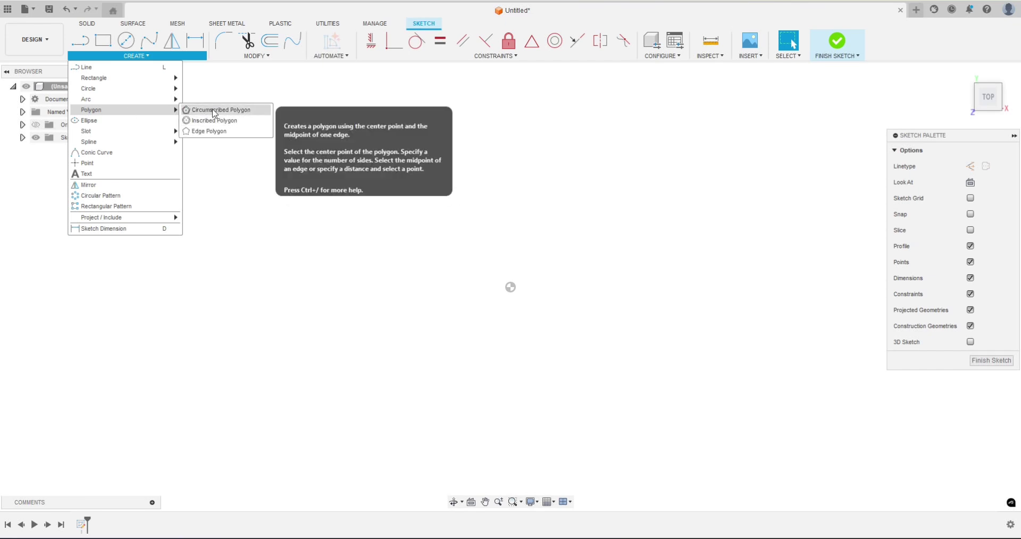
{"action": "left_click", "coordinate": [217, 111]}
{"action": "left_click", "coordinate": [511, 287]}
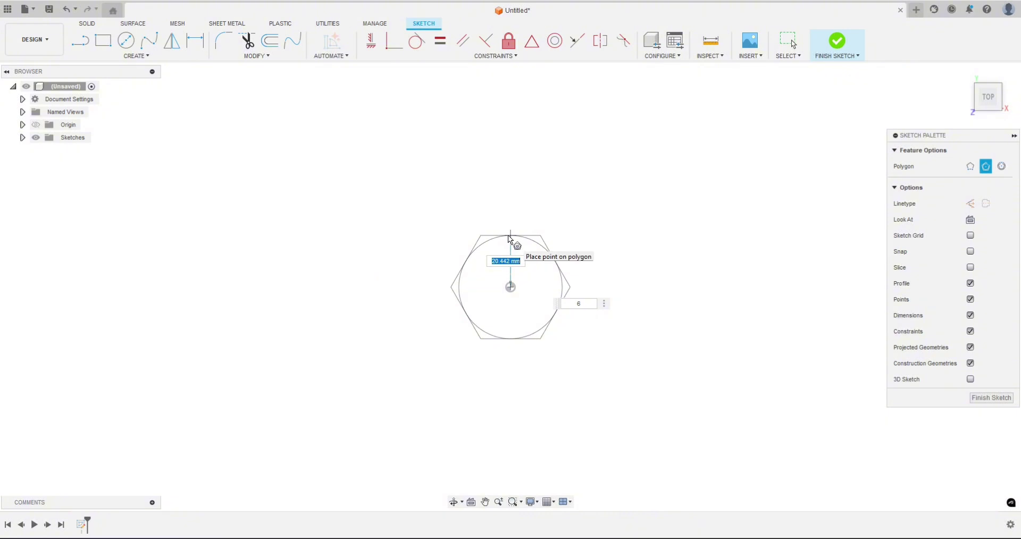
{"action": "type", "text": "20"}
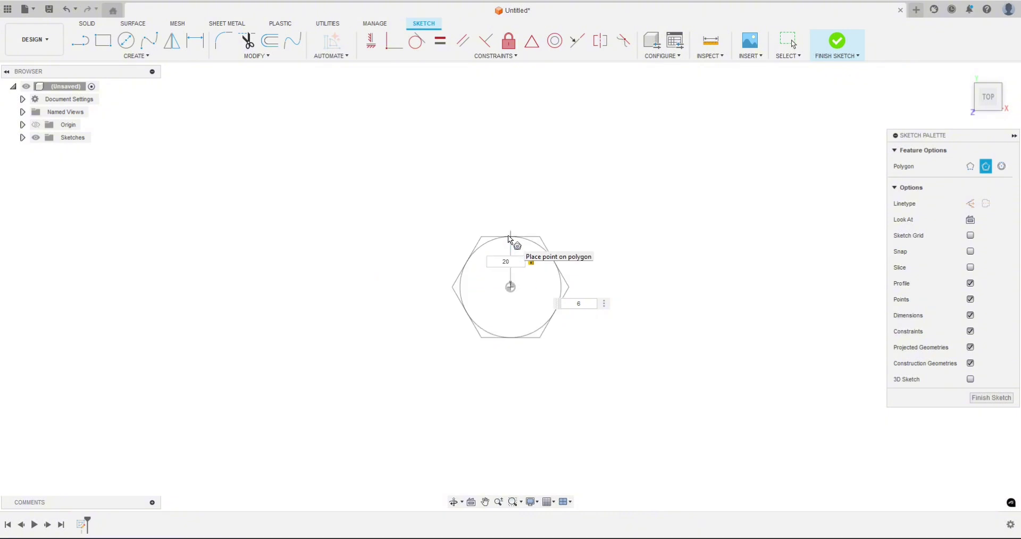
{"action": "type", "text": "15"}
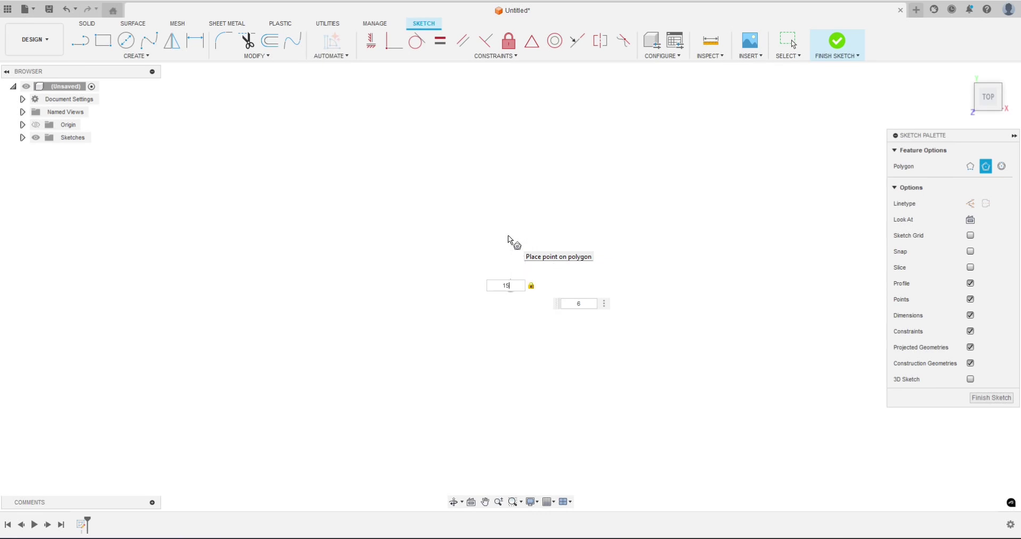
{"action": "left_click", "coordinate": [509, 239]}
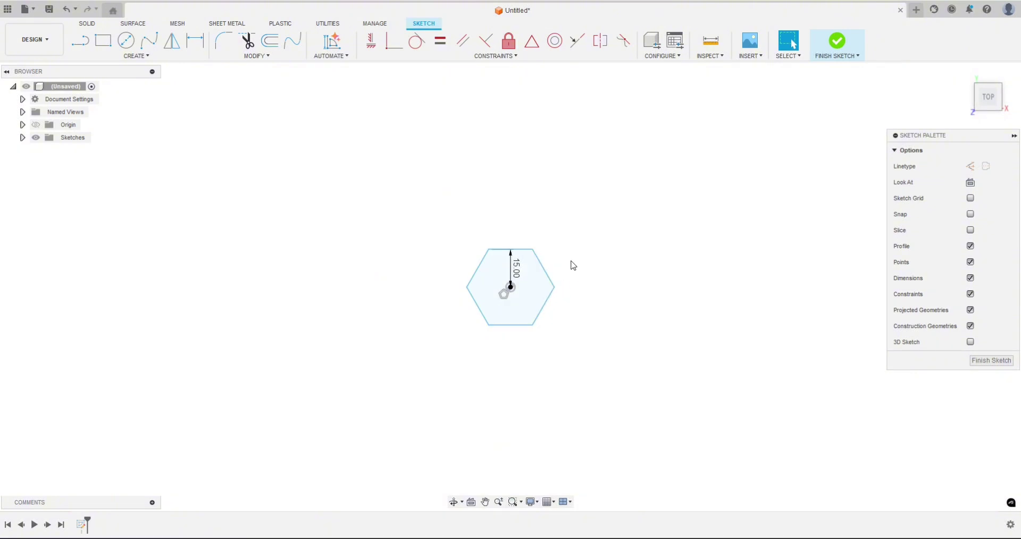
- Draw lines from the bottom-left corner to the centre to the bottom-right corner, then finish the sketch
{"action": "key", "text": "l"}
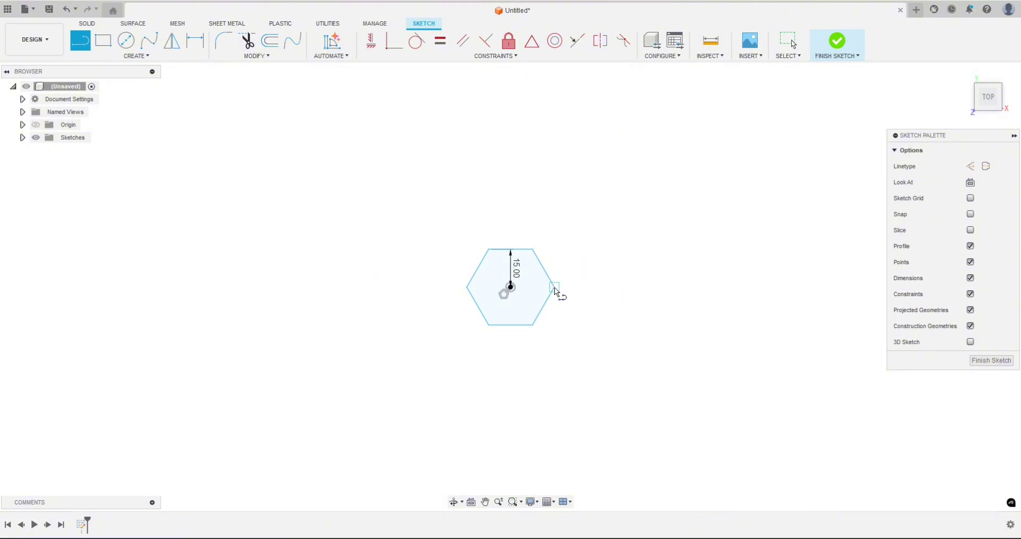
{"action": "left_click", "coordinate": [490, 323]}
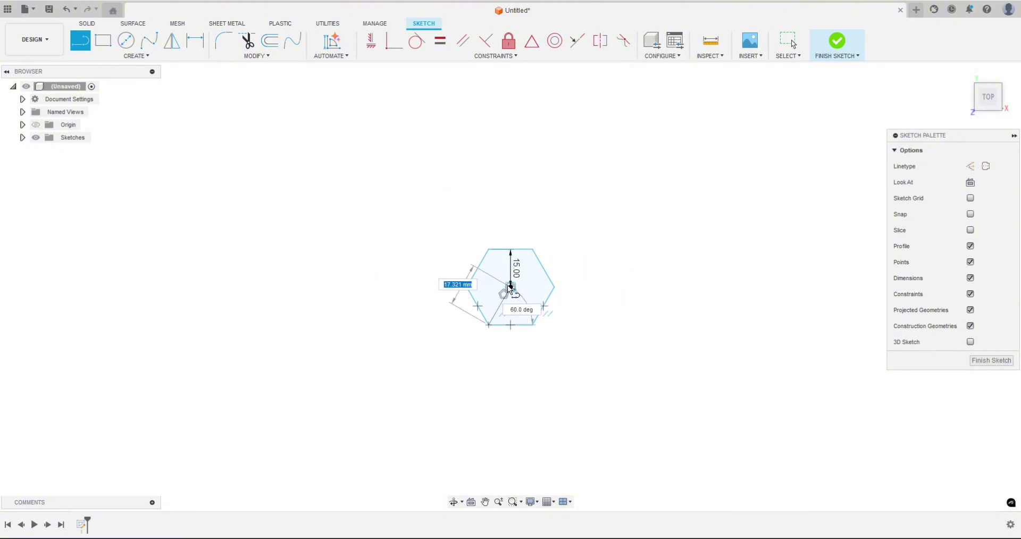
{"action": "left_click", "coordinate": [510, 287]}
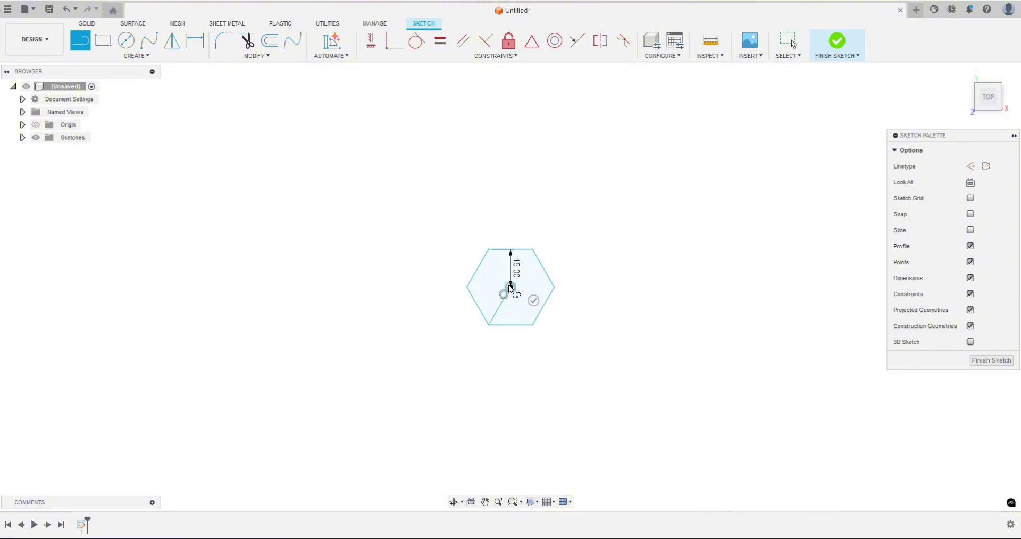
{"action": "double_click", "coordinate": [534, 324]}
{"action": "left_click", "coordinate": [836, 42]}
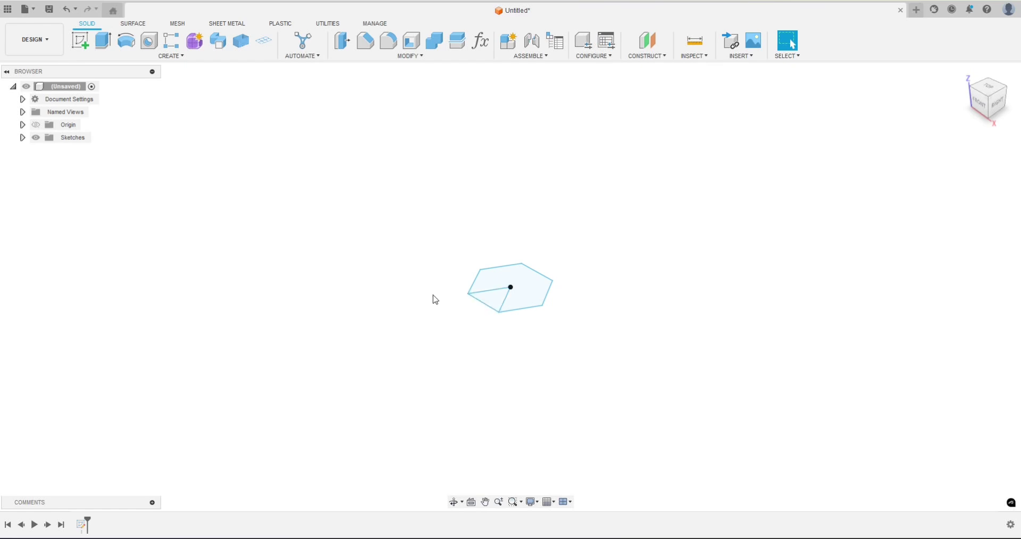
- Extrude the triangular wedge profile 100 mm upward as a new body
{"action": "middle_click_drag", "start_coordinate": [421, 298], "coordinate": [423, 321]}
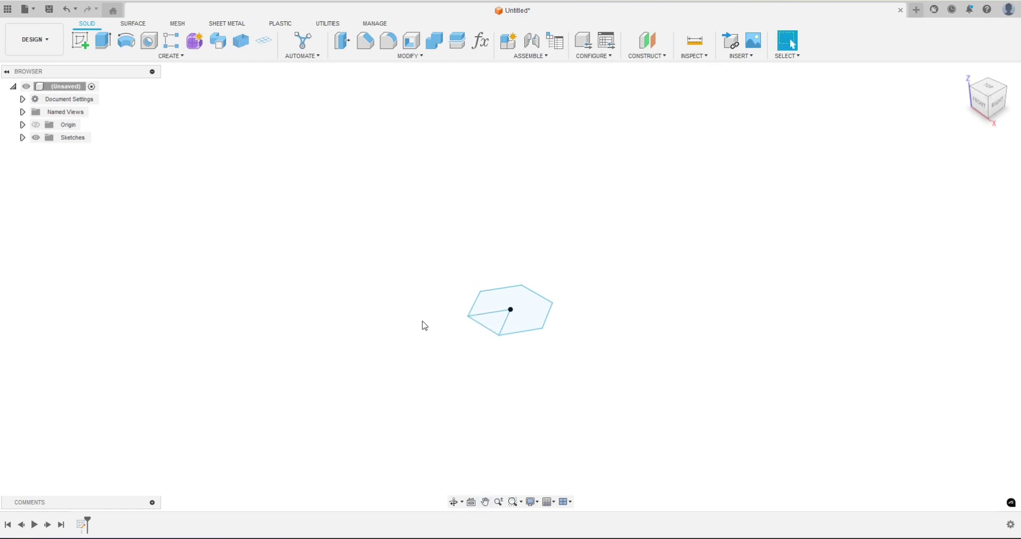
{"action": "left_click", "coordinate": [496, 322]}
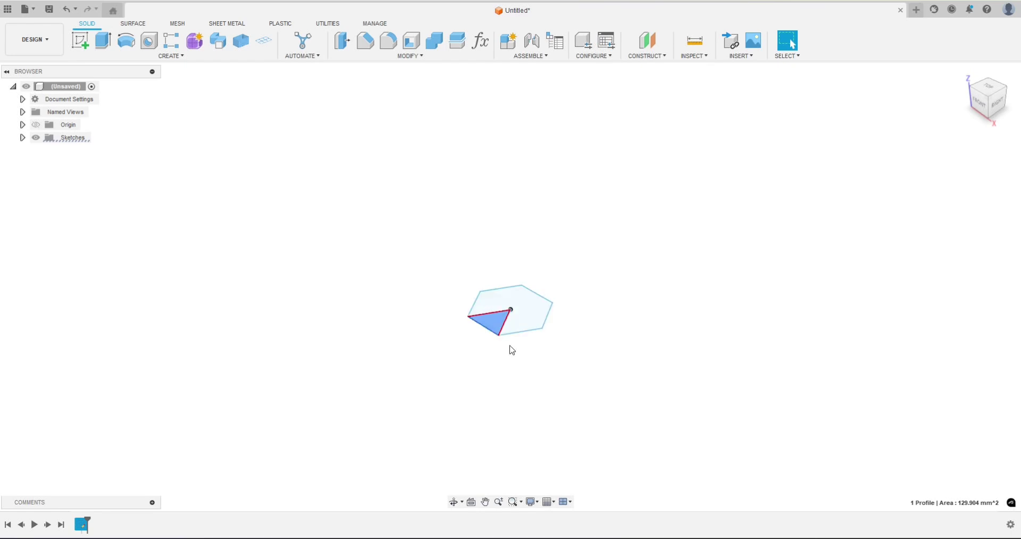
{"action": "left_click", "coordinate": [550, 349]}
{"action": "left_click", "coordinate": [492, 322]}
{"action": "key", "text": "e"}
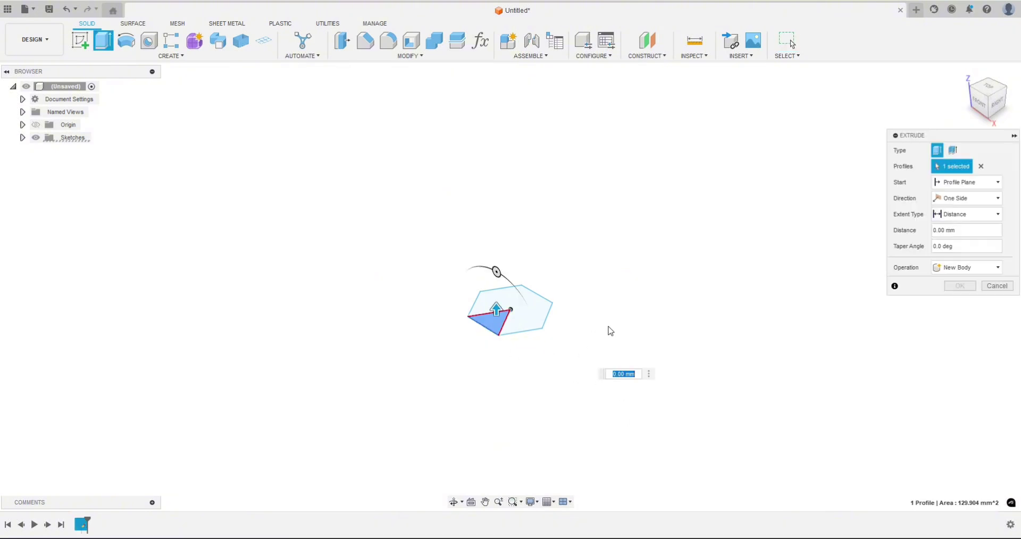
{"action": "type", "text": "75"}
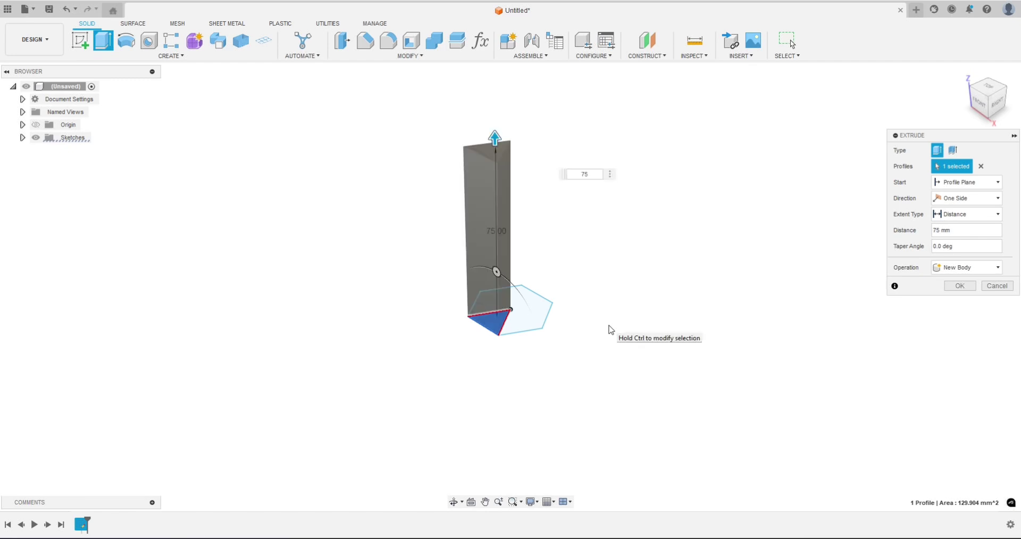
{"action": "key", "text": "BackSpace"}
{"action": "type", "text": "100"}
{"action": "key", "text": "Return"}
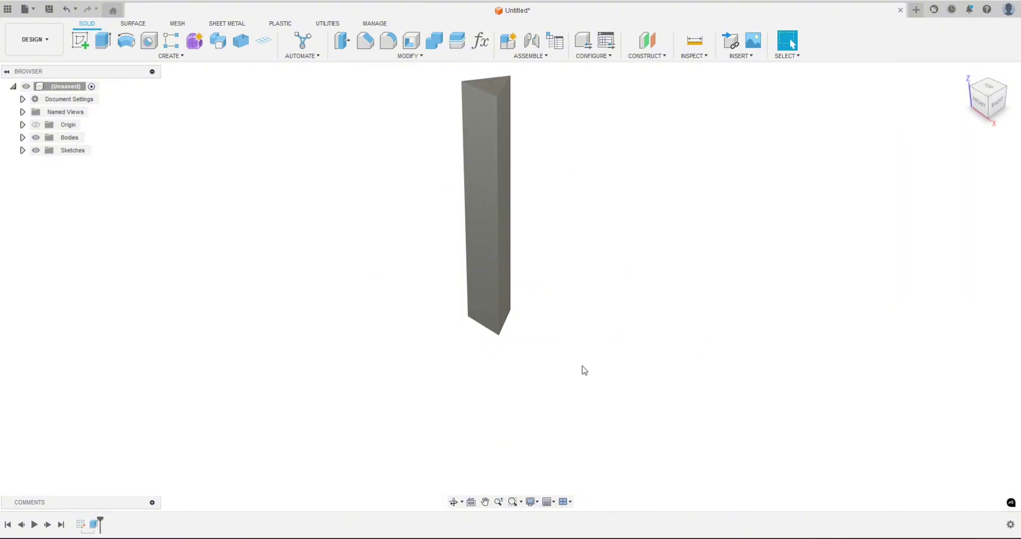
- Set the visual style to Shaded with Visible Edges Only
{"action": "middle_click_drag", "start_coordinate": [581, 369], "coordinate": [689, 495], "text": "shift"}
{"action": "mouse_move", "coordinate": [612, 331]}
{"action": "middle_mouse_down", "text": "shift"}
{"action": "mouse_move", "coordinate": [600, 292]}
{"action": "mouse_move", "coordinate": [613, 299]}
{"action": "mouse_move", "coordinate": [530, 290]}
{"action": "mouse_move", "coordinate": [584, 273]}
{"action": "mouse_move", "coordinate": [554, 312]}
{"action": "middle_mouse_up", "text": "shift"}
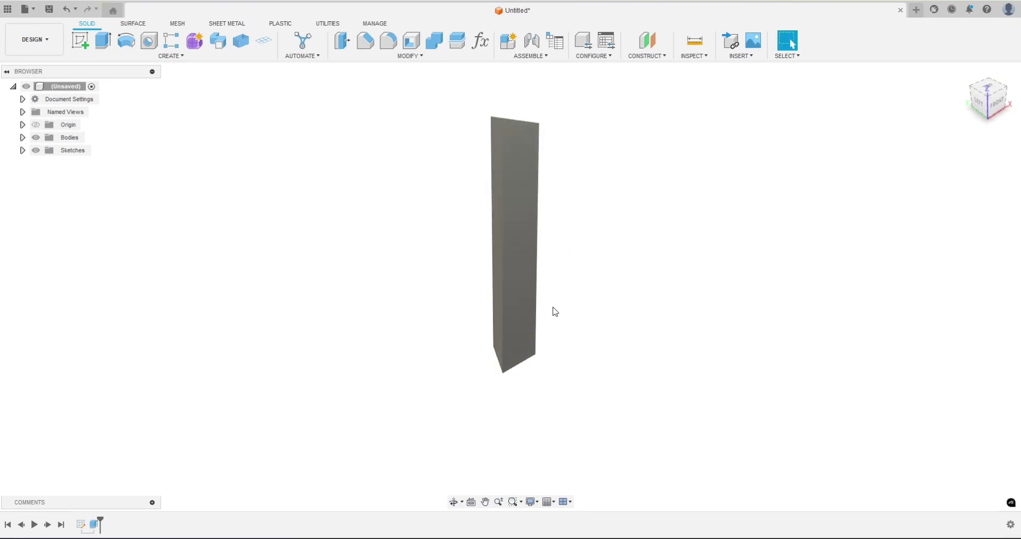
{"action": "left_click", "coordinate": [533, 502]}
{"action": "mouse_move", "coordinate": [576, 426]}
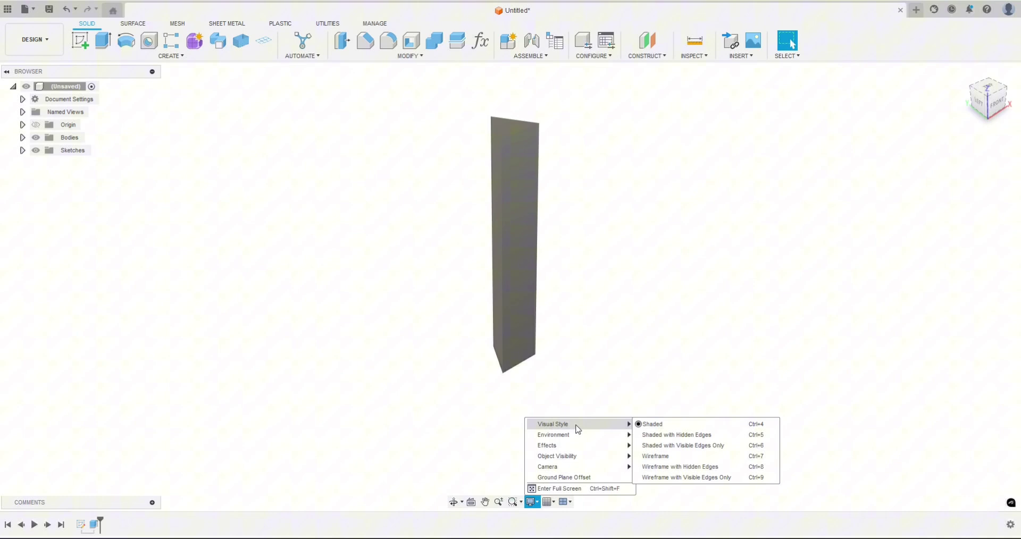
{"action": "left_click", "coordinate": [664, 447]}
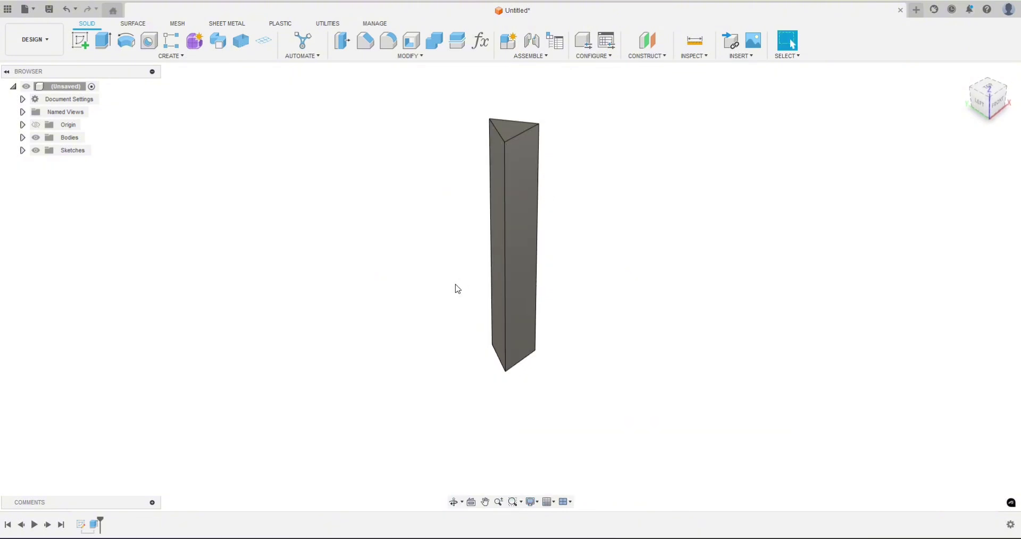
- Orbit and pan around the prism to view its sides and triangular top
{"action": "mouse_move", "coordinate": [636, 351]}
{"action": "middle_mouse_down", "text": "shift"}
{"action": "mouse_move", "coordinate": [688, 320]}
{"action": "mouse_move", "coordinate": [707, 283]}
{"action": "mouse_move", "coordinate": [704, 348]}
{"action": "mouse_move", "coordinate": [635, 349]}
{"action": "middle_mouse_up", "text": "shift"}
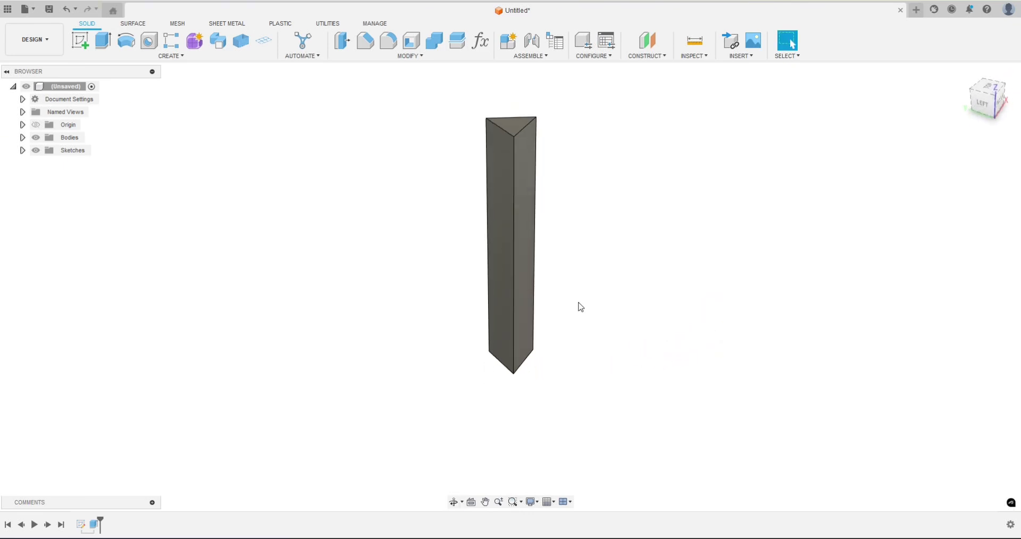
{"action": "middle_click_drag", "start_coordinate": [588, 308], "coordinate": [588, 353]}
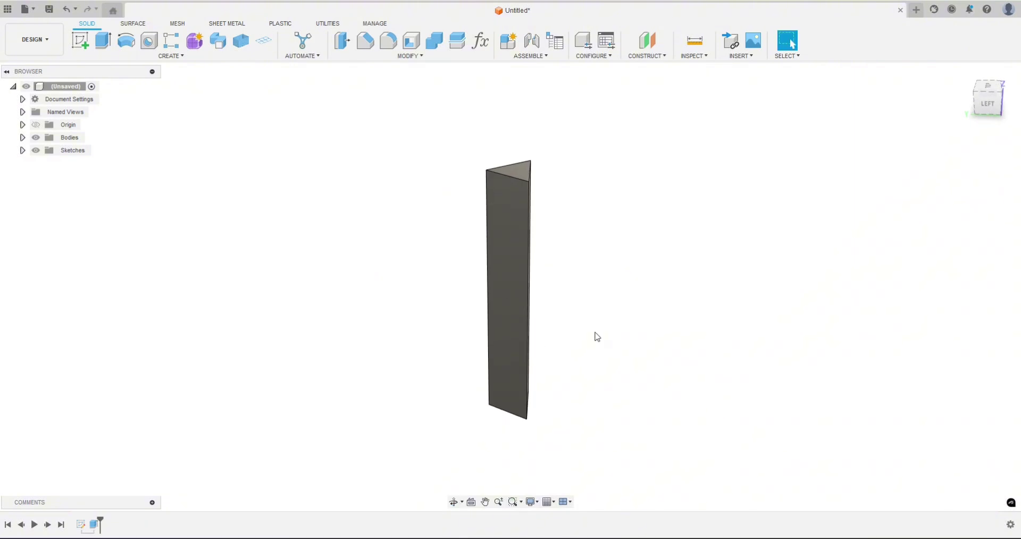
{"action": "middle_click_drag", "start_coordinate": [595, 337], "coordinate": [622, 346], "text": "shift"}
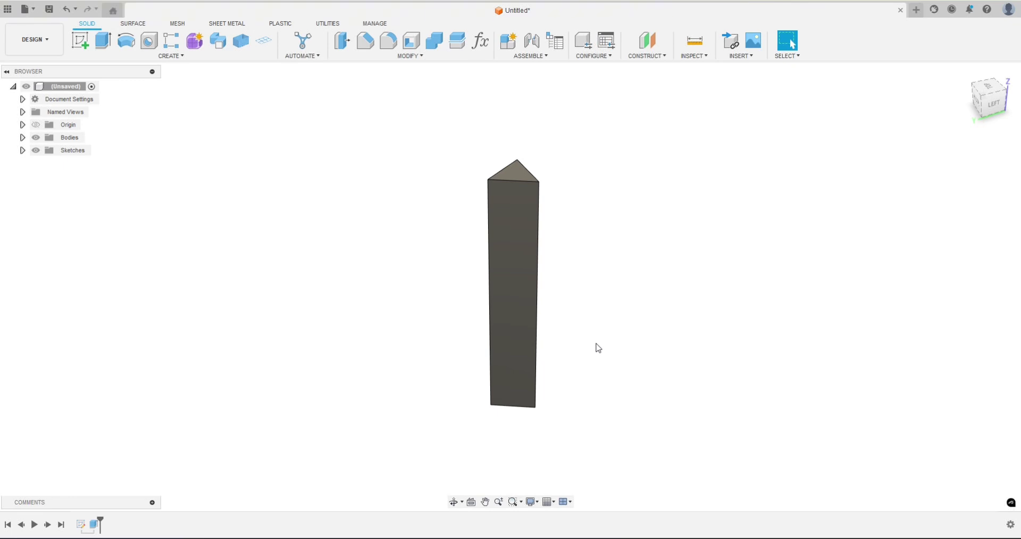
{"action": "middle_click_drag", "start_coordinate": [601, 351], "coordinate": [604, 342]}
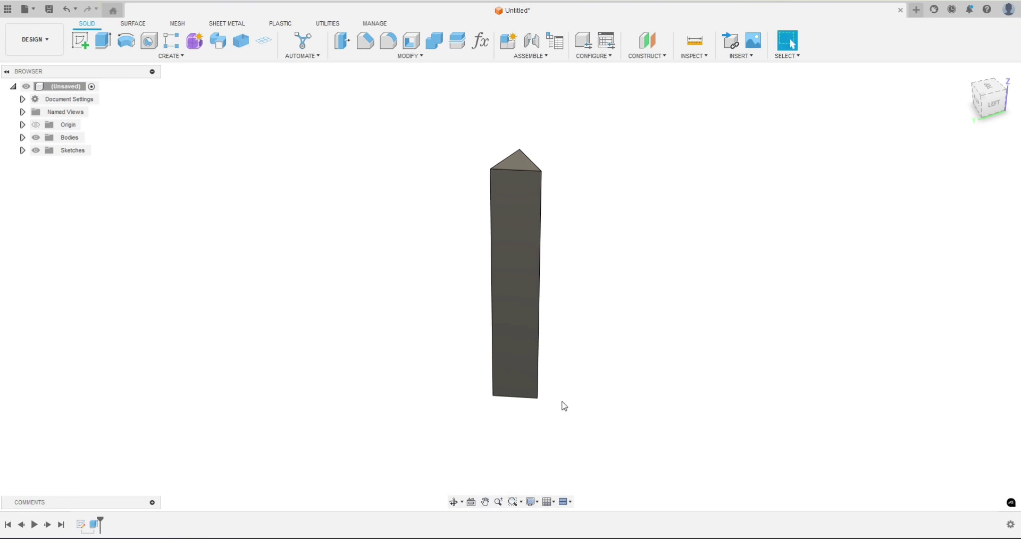
{"action": "left_click", "coordinate": [531, 501]}
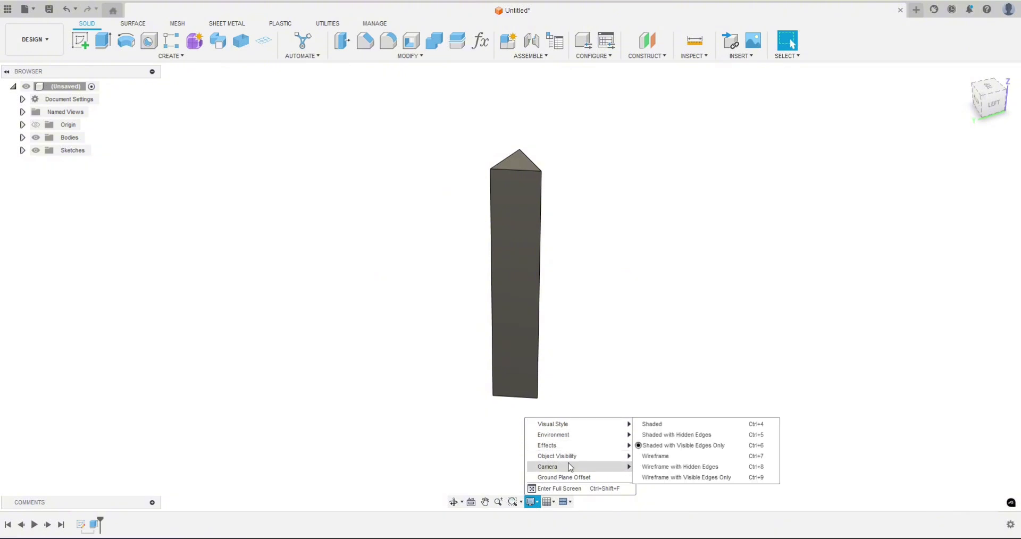
{"action": "mouse_move", "coordinate": [568, 468]}
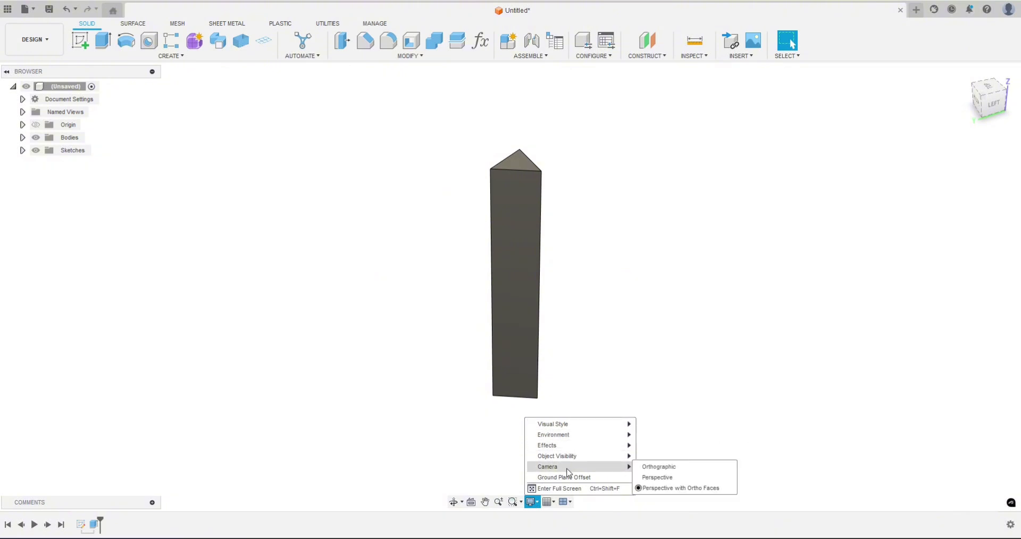
{"action": "left_click", "coordinate": [669, 478]}
{"action": "middle_click_drag", "start_coordinate": [629, 403], "coordinate": [513, 394], "text": "shift"}
{"action": "left_click", "coordinate": [532, 502]}
{"action": "mouse_move", "coordinate": [573, 472]}
{"action": "left_click", "coordinate": [649, 467]}
{"action": "middle_click_drag", "start_coordinate": [558, 412], "coordinate": [648, 362], "text": "shift"}
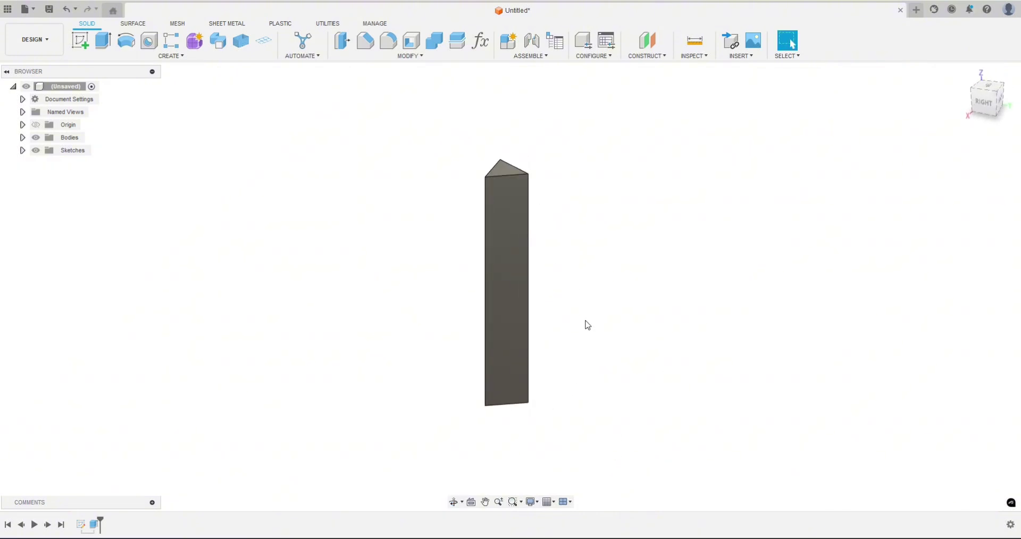
{"action": "middle_click_drag", "start_coordinate": [586, 323], "coordinate": [572, 230], "text": "shift"}
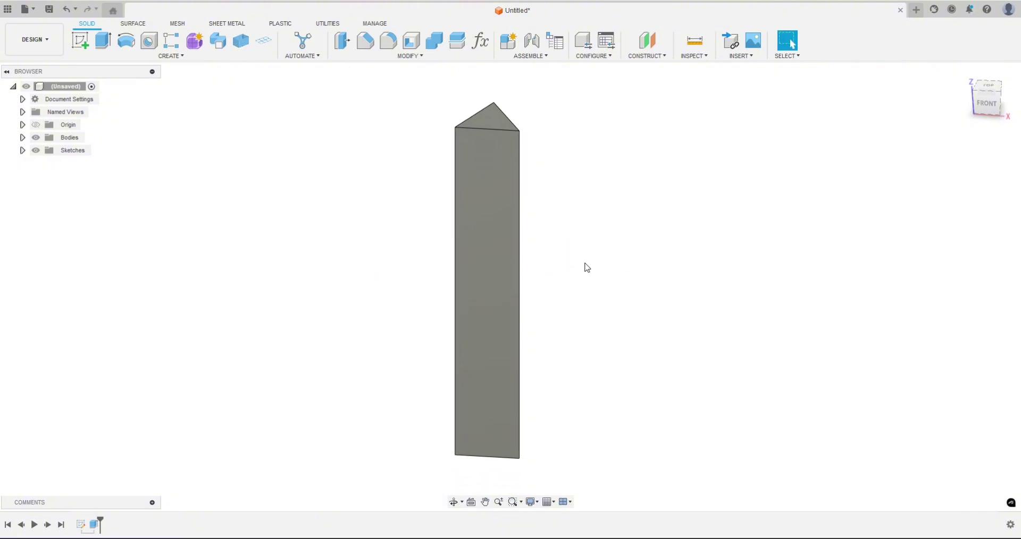
{"action": "middle_click_drag", "start_coordinate": [553, 282], "coordinate": [755, 282], "text": "shift"}
{"action": "middle_click_drag", "start_coordinate": [627, 284], "coordinate": [601, 250], "text": "shift"}
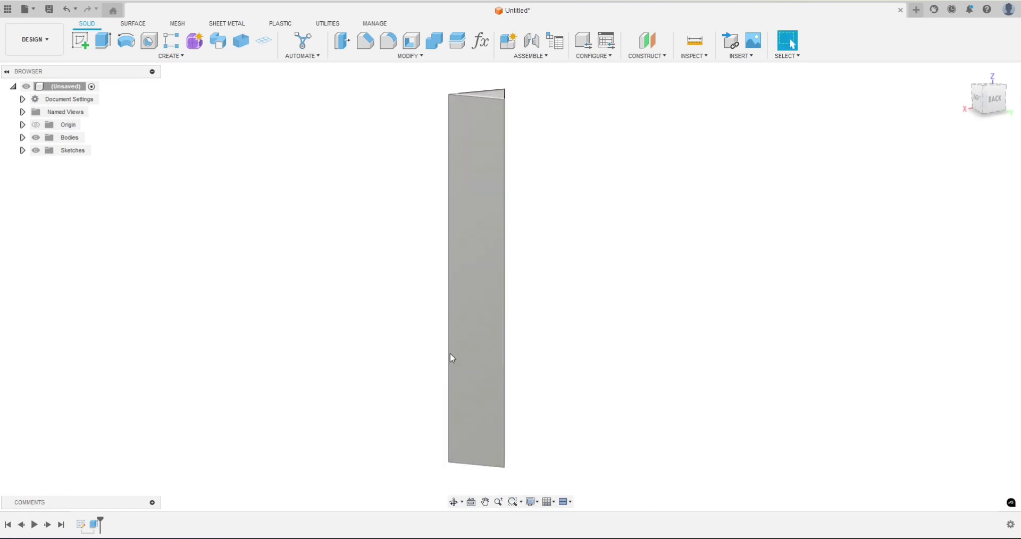
{"action": "middle_click_drag", "start_coordinate": [581, 237], "coordinate": [574, 263], "text": "shift"}
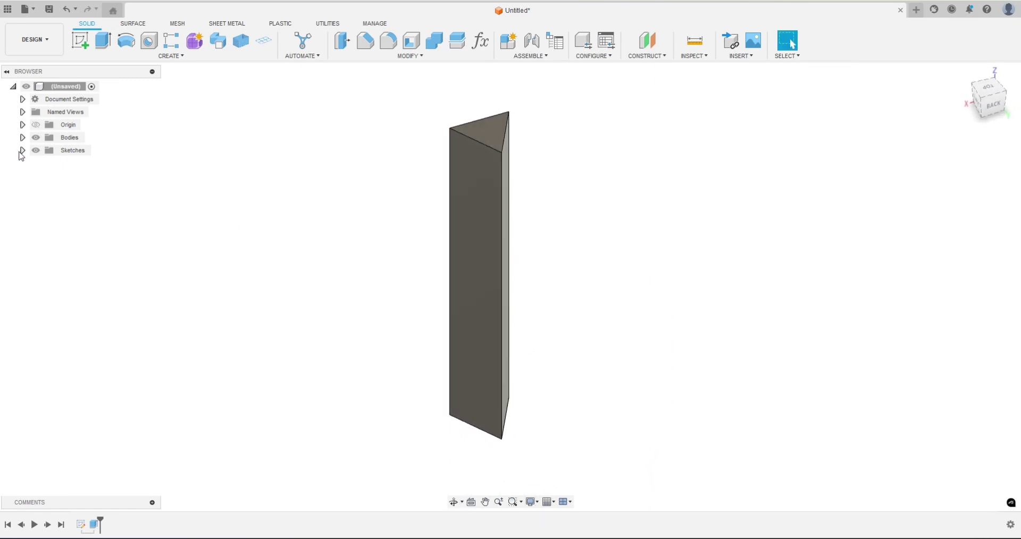
- Expand Sketches in the Browser and make Sketch1 visible again
{"action": "left_click", "coordinate": [23, 150]}
{"action": "left_click", "coordinate": [45, 162]}
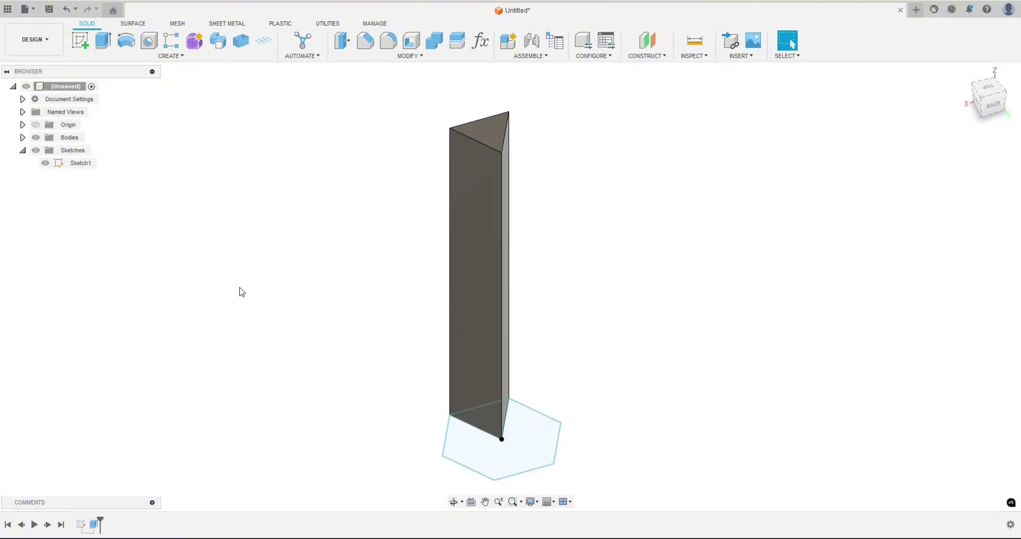
{"action": "mouse_move", "coordinate": [242, 293]}
{"action": "middle_mouse_down", "text": "shift"}
{"action": "mouse_move", "coordinate": [260, 281]}
{"action": "mouse_move", "coordinate": [479, 305]}
{"action": "middle_mouse_up", "text": "shift"}
- Select the prism's front edge and face to inspect them, showing a 1732.051 mm² face
{"action": "left_click", "coordinate": [474, 303]}
{"action": "left_click", "coordinate": [468, 298]}
{"action": "middle_click_drag", "start_coordinate": [199, 270], "coordinate": [216, 258], "text": "shift"}
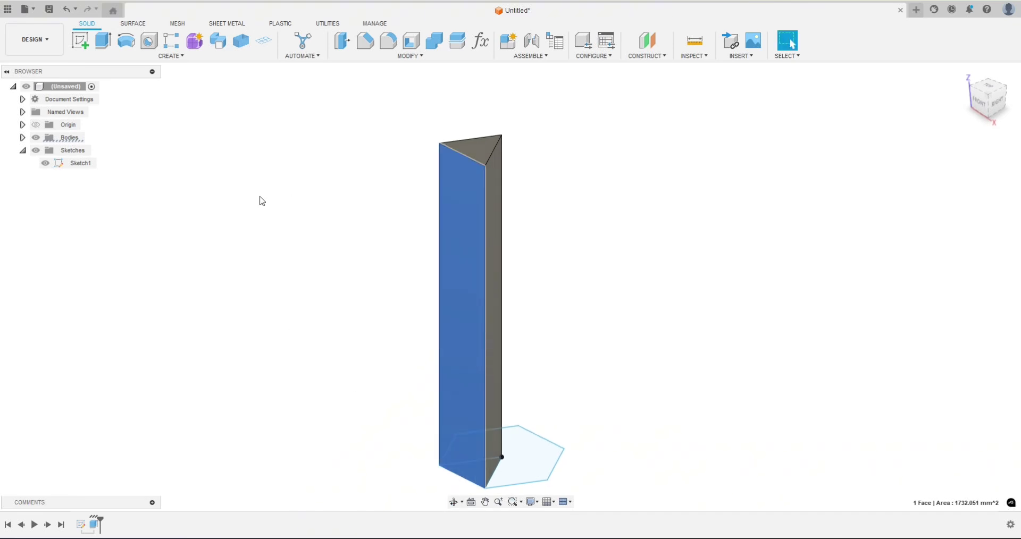
{"action": "scroll", "coordinate": [264, 189], "scroll_direction": "down", "scroll_amount": 1}
{"action": "left_click", "coordinate": [262, 221]}
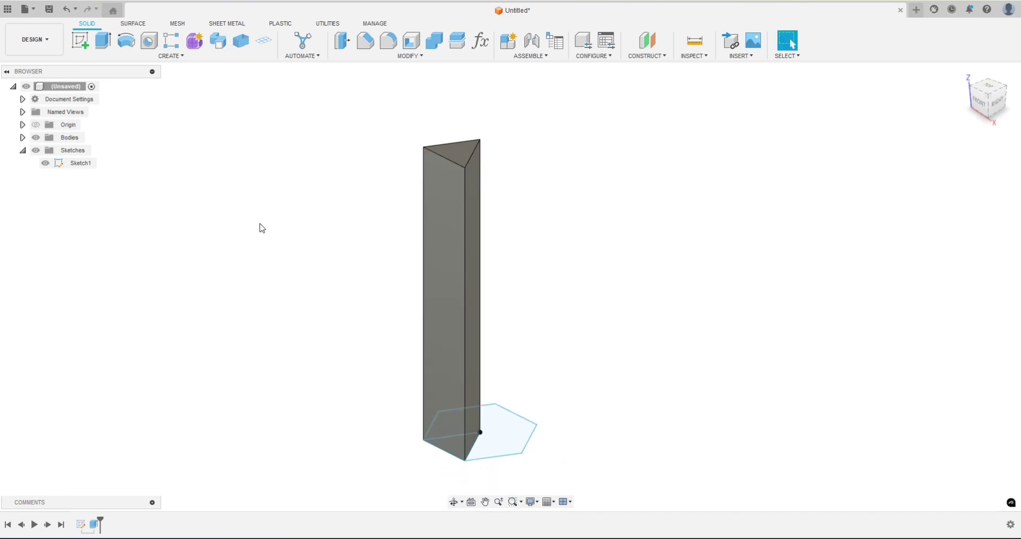
{"action": "left_click", "coordinate": [441, 202]}
{"action": "left_click", "coordinate": [250, 212]}
{"action": "middle_click_drag", "start_coordinate": [243, 234], "coordinate": [223, 205], "text": "shift"}
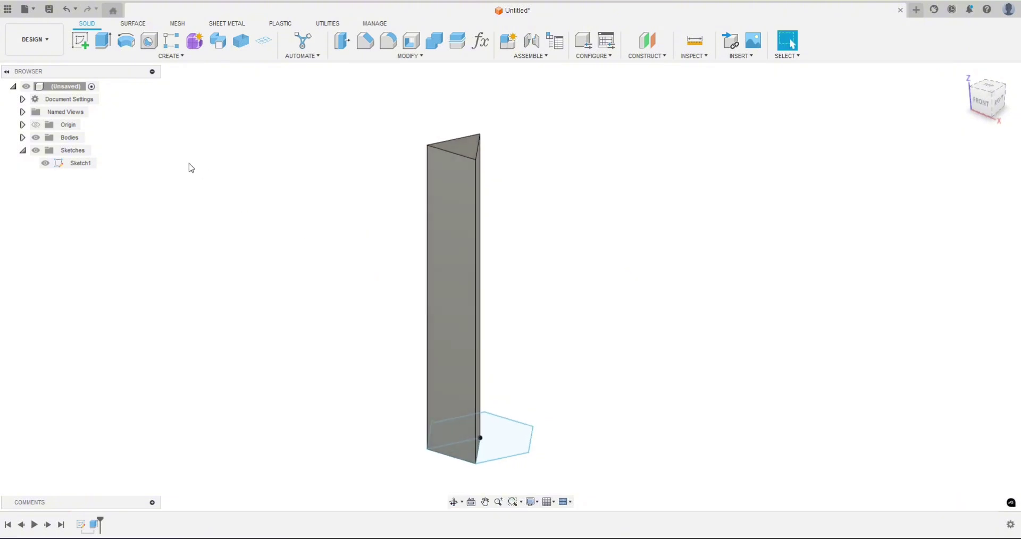
- Hide Sketch1 and start Sketch2 on the prism's long front face
{"action": "left_click", "coordinate": [85, 46]}
{"action": "left_click", "coordinate": [497, 399]}
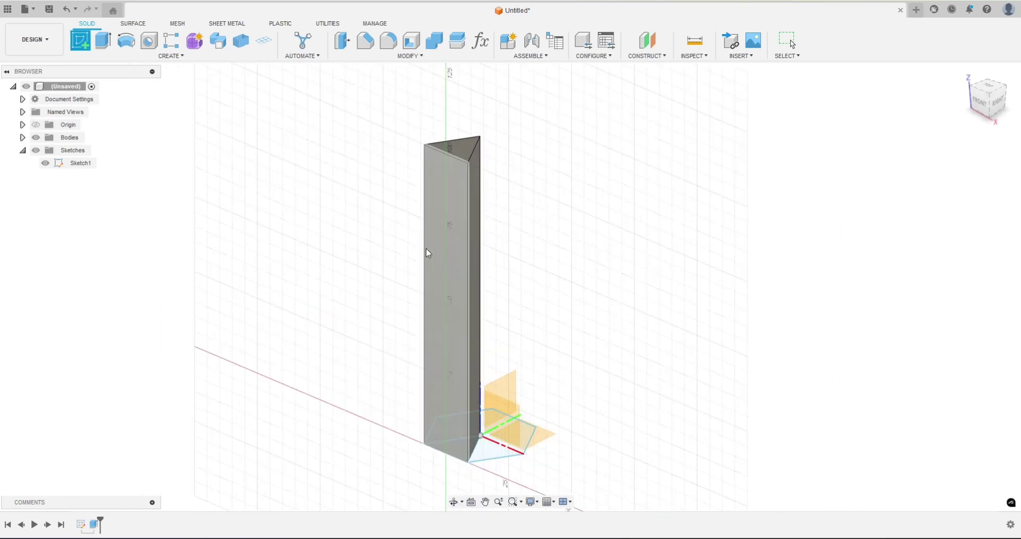
{"action": "left_click", "coordinate": [44, 164]}
{"action": "left_click", "coordinate": [45, 164]}
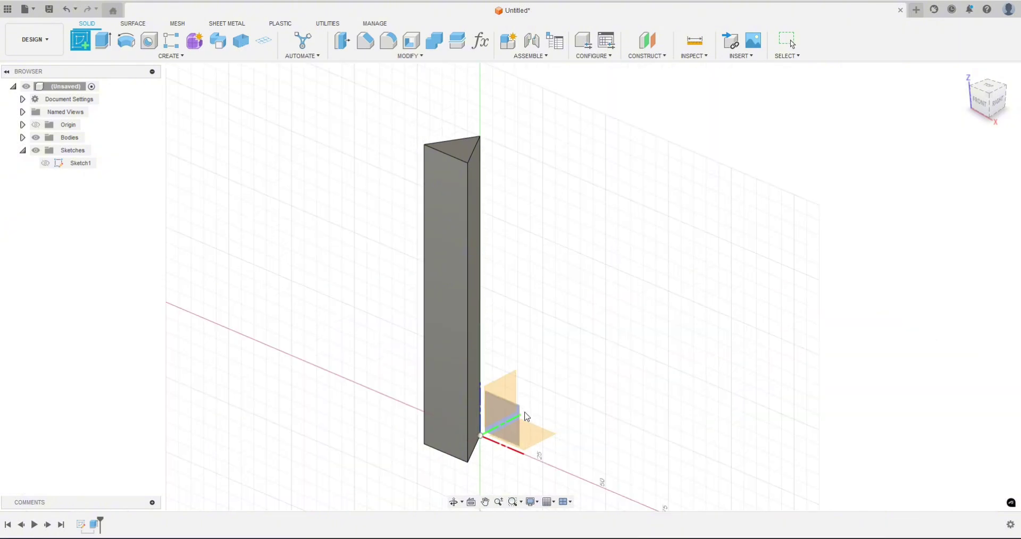
{"action": "left_click", "coordinate": [443, 202]}
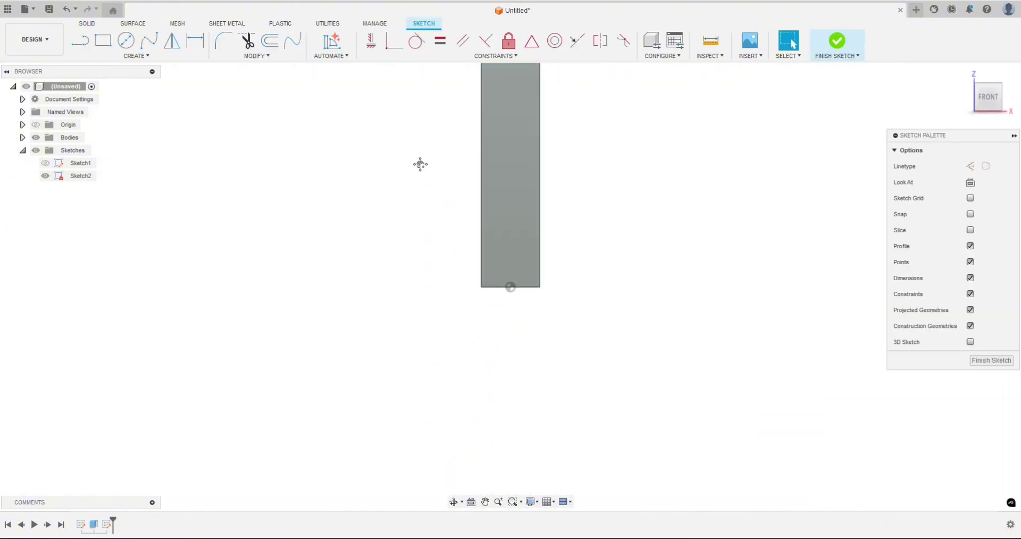
{"action": "middle_click_drag", "start_coordinate": [420, 162], "coordinate": [377, 305]}
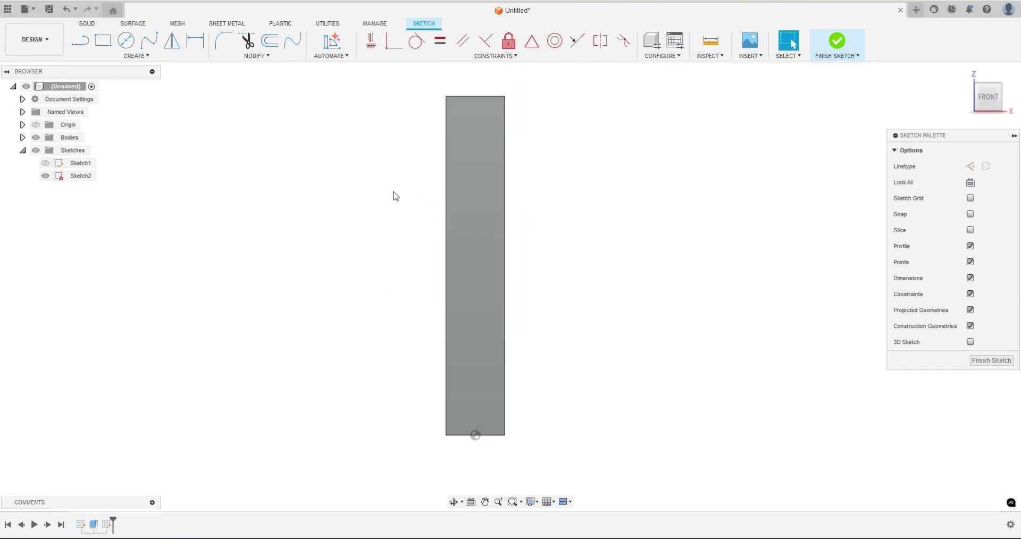
- Draw a 100 mm vertical construction centreline from the face's top edge to its bottom edge
{"action": "key", "text": "l"}
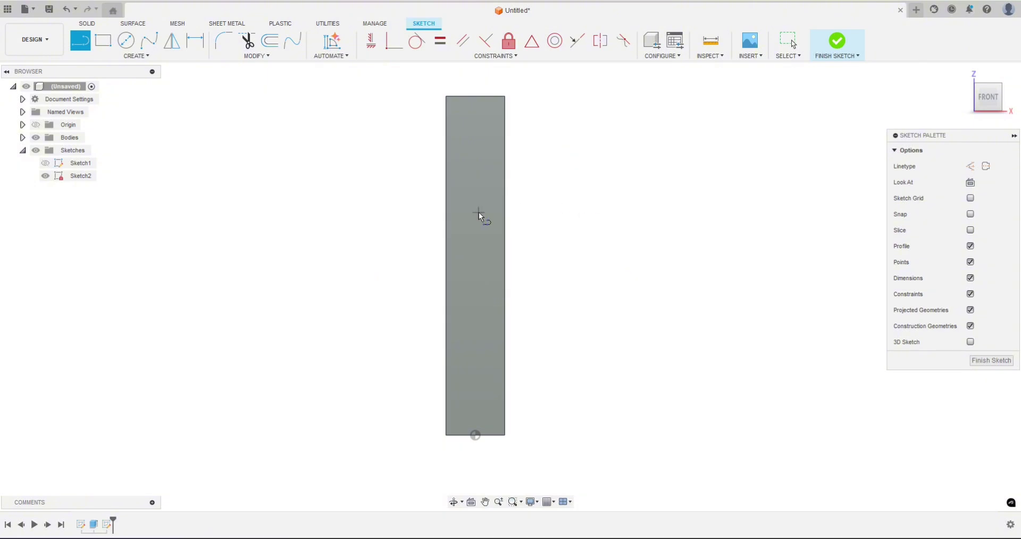
{"action": "left_click", "coordinate": [971, 166]}
{"action": "left_click", "coordinate": [969, 168]}
{"action": "left_click", "coordinate": [970, 166]}
{"action": "left_click", "coordinate": [476, 97]}
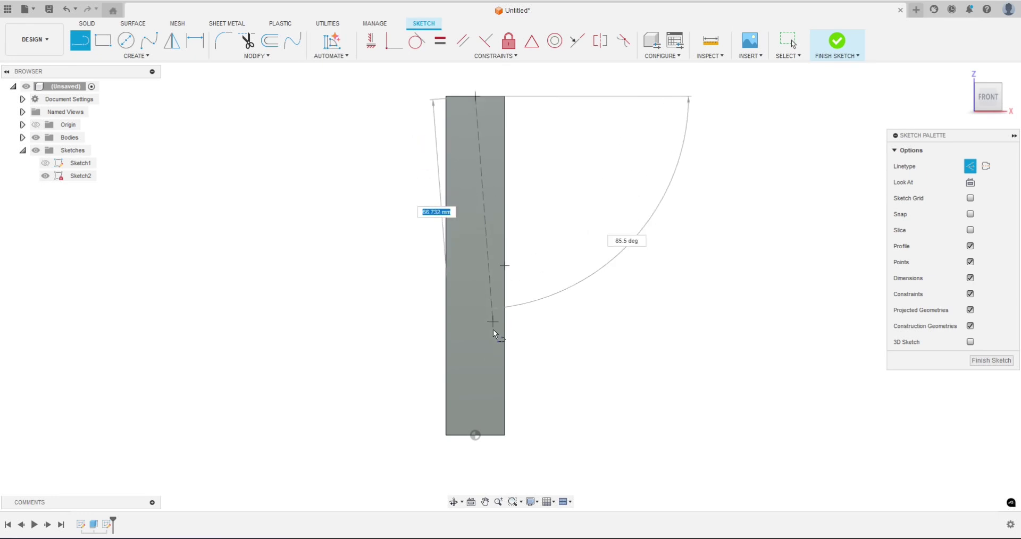
{"action": "double_click", "coordinate": [475, 435]}
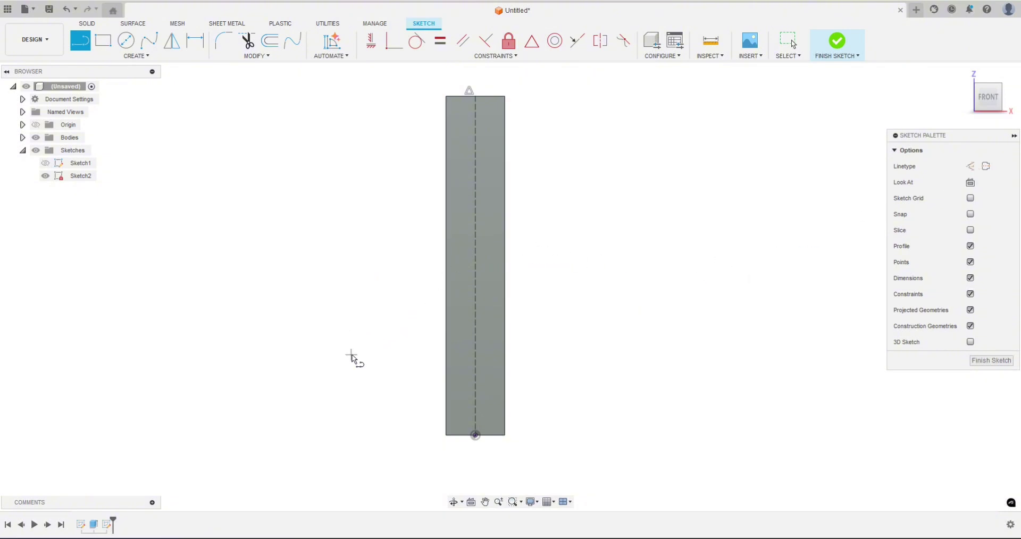
{"action": "left_click", "coordinate": [367, 371]}
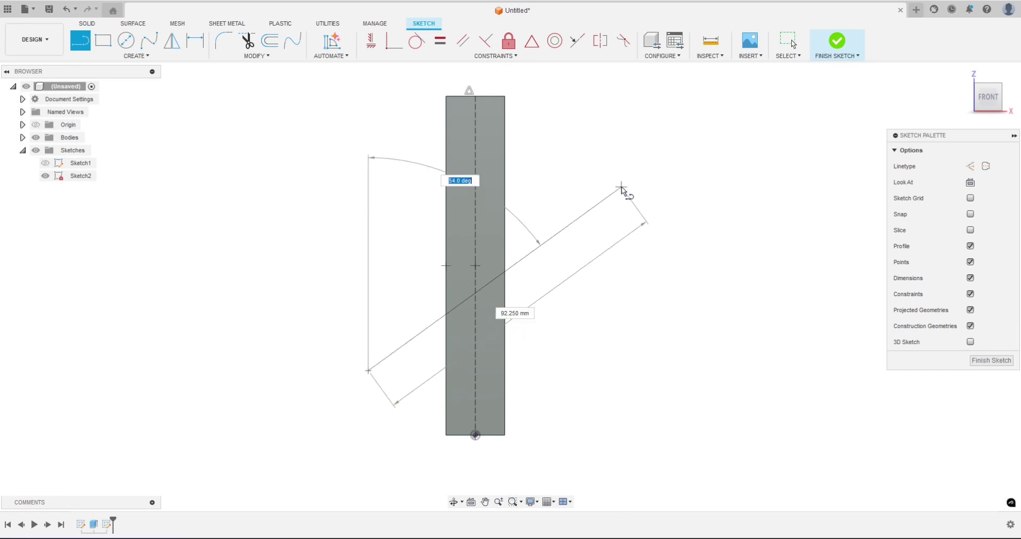
- Complete the diagonal line at 45° to the centreline with a 50 mm length
{"action": "key", "text": "Tab"}
{"action": "key", "text": "Tab"}
{"action": "key", "text": "Tab"}
{"action": "key", "text": "Tab"}
{"action": "key", "text": "Tab"}
{"action": "type", "text": "45"}
{"action": "key", "text": "Tab"}
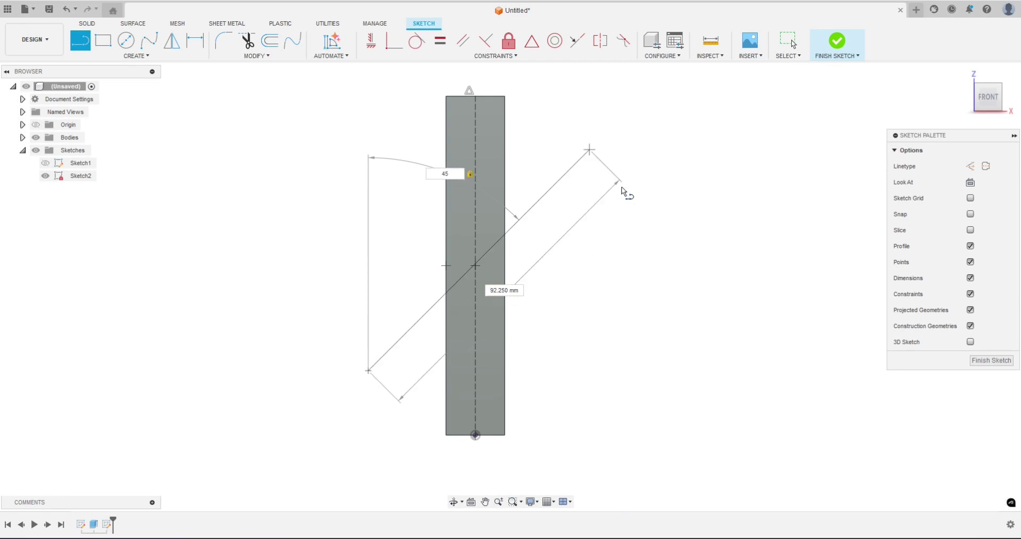
{"action": "key", "text": "Tab"}
{"action": "type", "text": "50"}
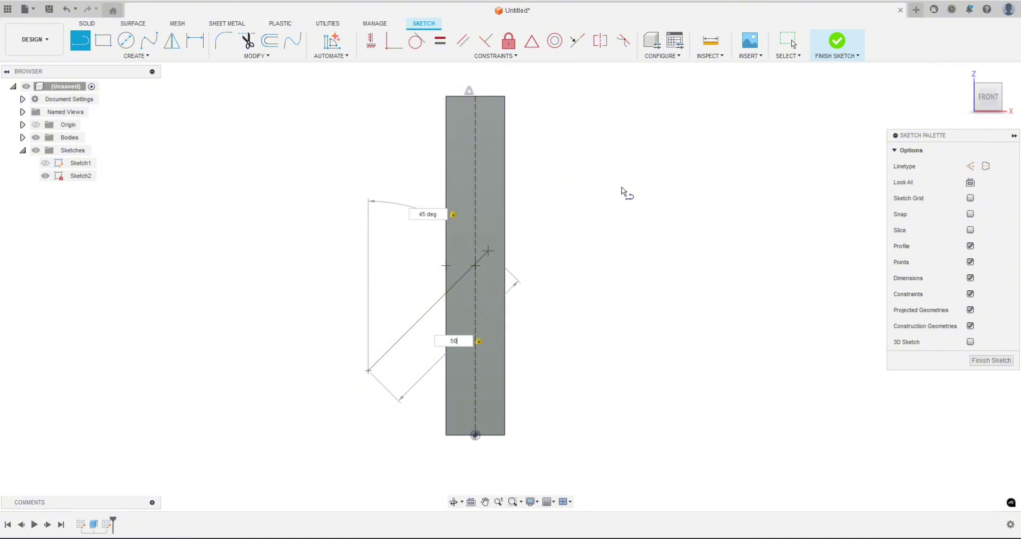
{"action": "key", "text": "Return"}
{"action": "key", "text": "Escape"}
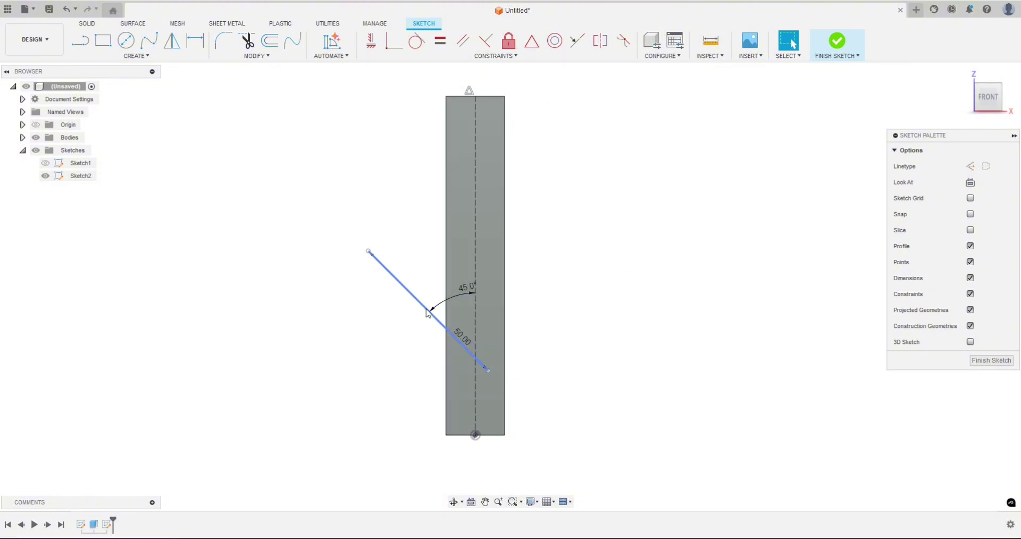
- Constrain the 45° line's midpoint onto the centreline and finish Sketch2
{"action": "left_click", "coordinate": [425, 309]}
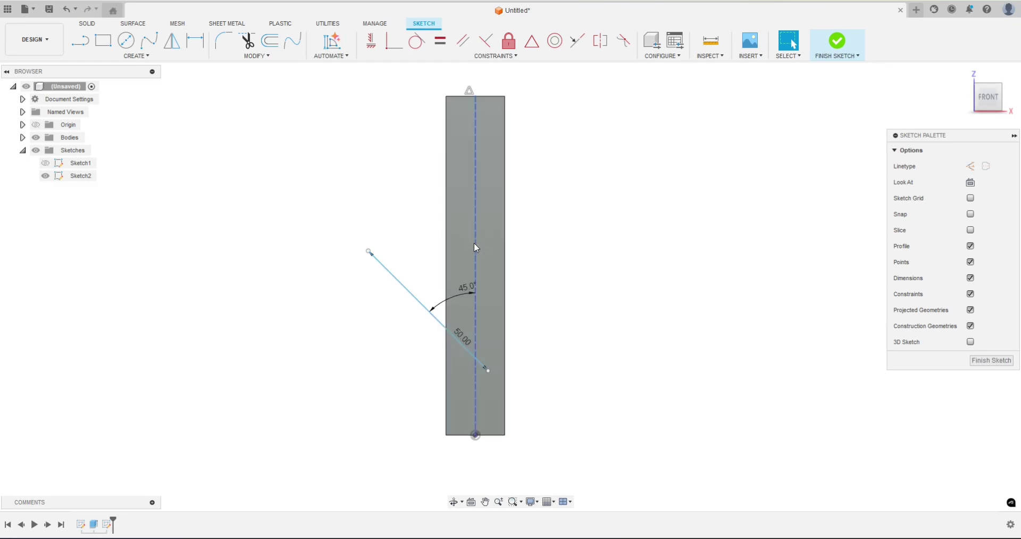
{"action": "left_click", "coordinate": [532, 43]}
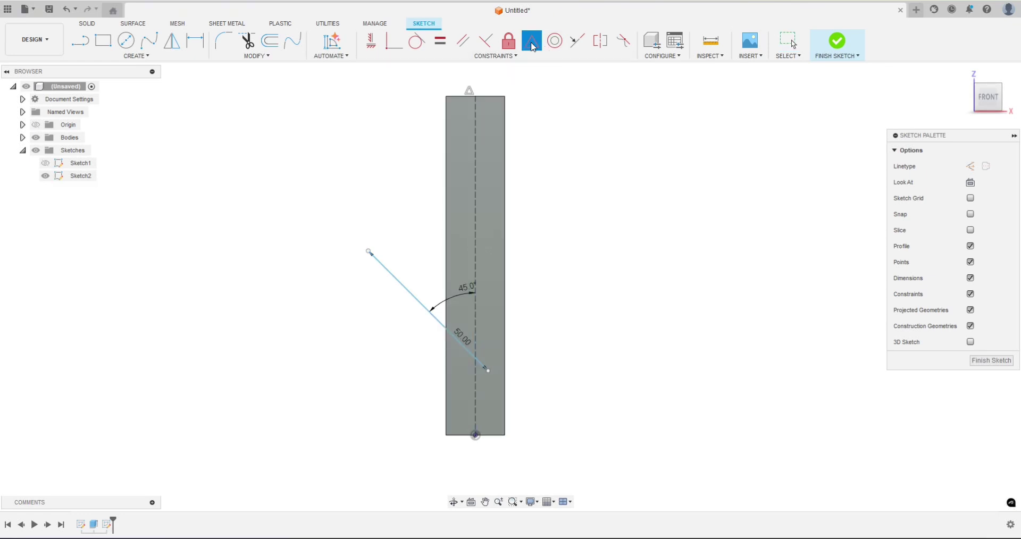
{"action": "left_click", "coordinate": [412, 299]}
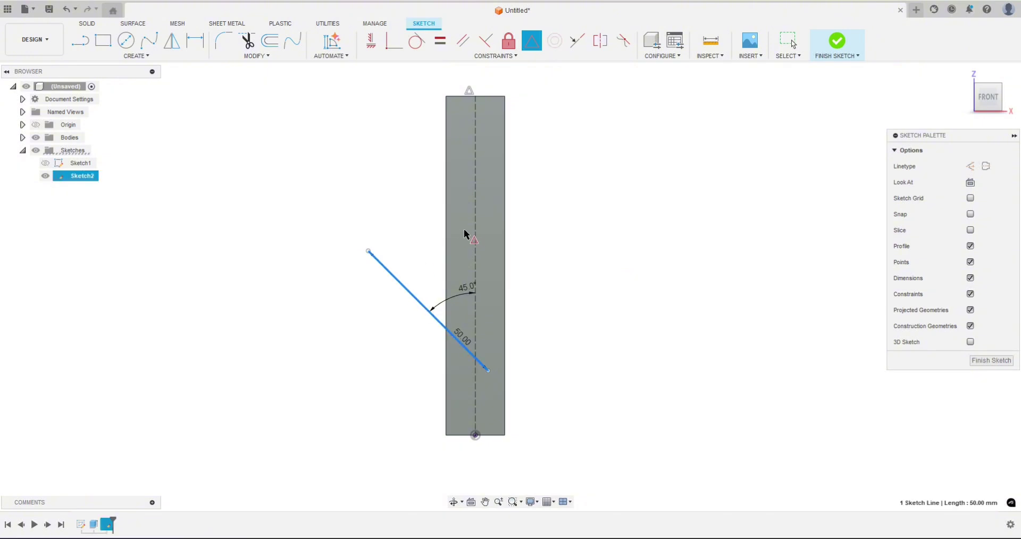
{"action": "left_click", "coordinate": [476, 239]}
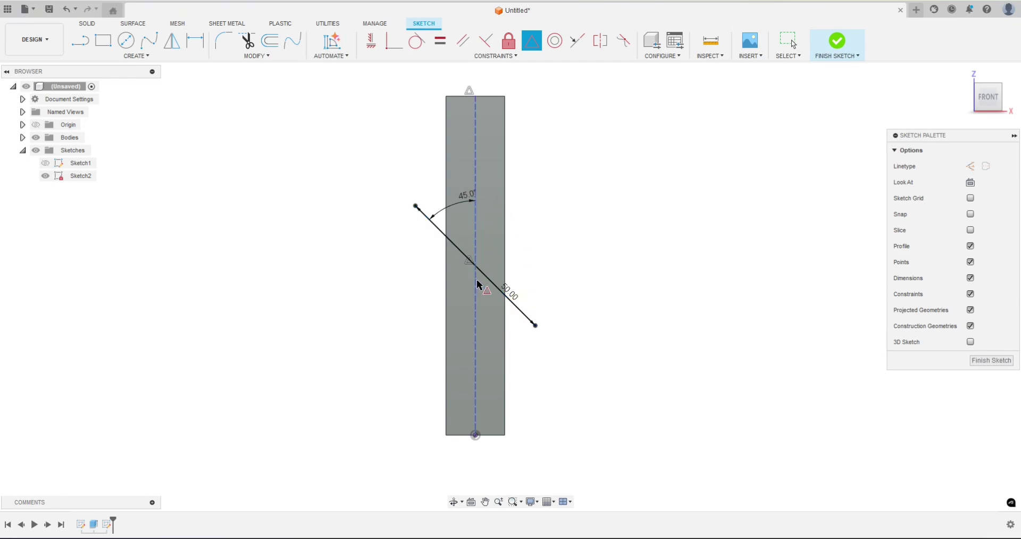
{"action": "key", "text": "Escape"}
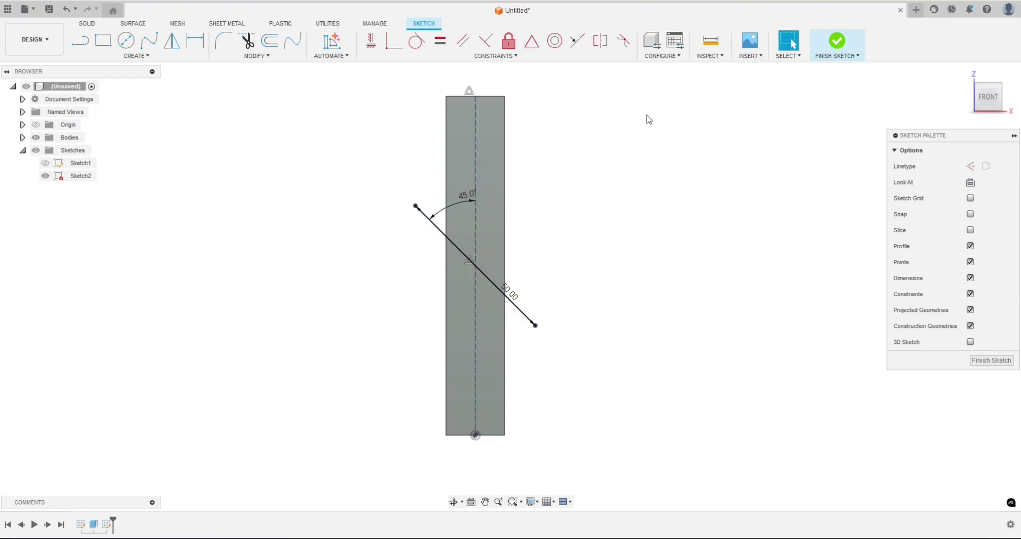
{"action": "left_click", "coordinate": [836, 42]}
- Orbit around the prism to view the diagonal line crossing its face
{"action": "mouse_move", "coordinate": [599, 303]}
{"action": "middle_mouse_down", "text": "shift"}
{"action": "mouse_move", "coordinate": [613, 228]}
{"action": "mouse_move", "coordinate": [594, 277]}
{"action": "middle_mouse_up", "text": "shift"}
{"action": "scroll", "coordinate": [513, 369], "scroll_direction": "up", "scroll_amount": 3}
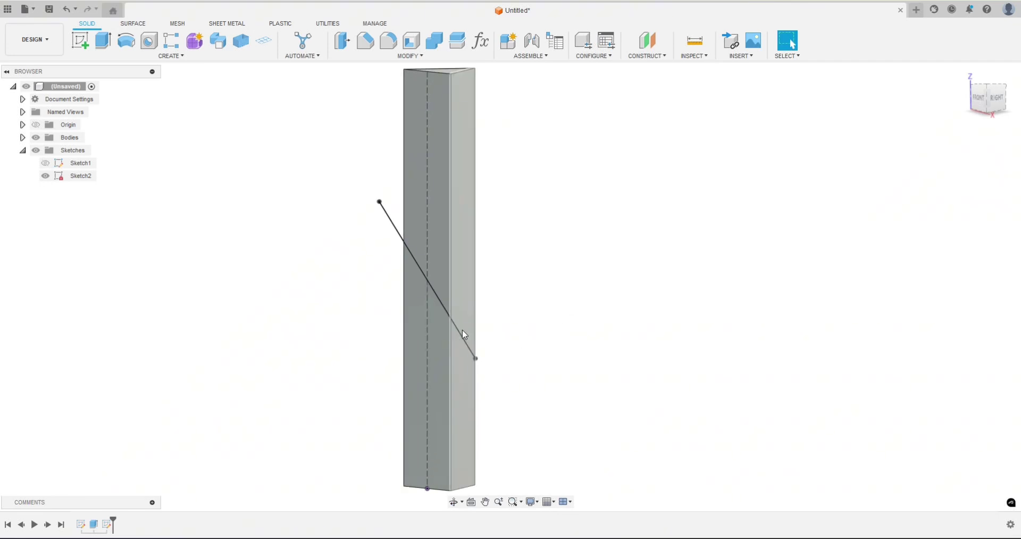
{"action": "mouse_move", "coordinate": [399, 235]}
{"action": "middle_mouse_down", "text": "shift"}
{"action": "mouse_move", "coordinate": [346, 280]}
{"action": "mouse_move", "coordinate": [363, 286]}
{"action": "mouse_move", "coordinate": [410, 251]}
{"action": "middle_mouse_up", "text": "shift"}
{"action": "left_click", "coordinate": [391, 231]}
{"action": "middle_click_drag", "start_coordinate": [572, 274], "coordinate": [562, 259], "text": "shift"}
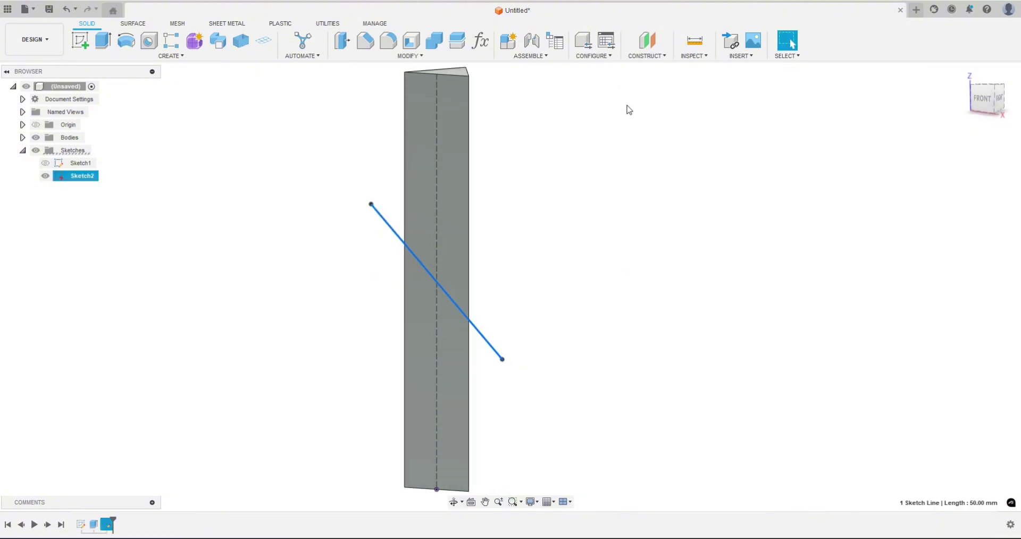
- Create a Plane Along Path at the diagonal line's upper end, distance 0.00
{"action": "left_click", "coordinate": [654, 56]}
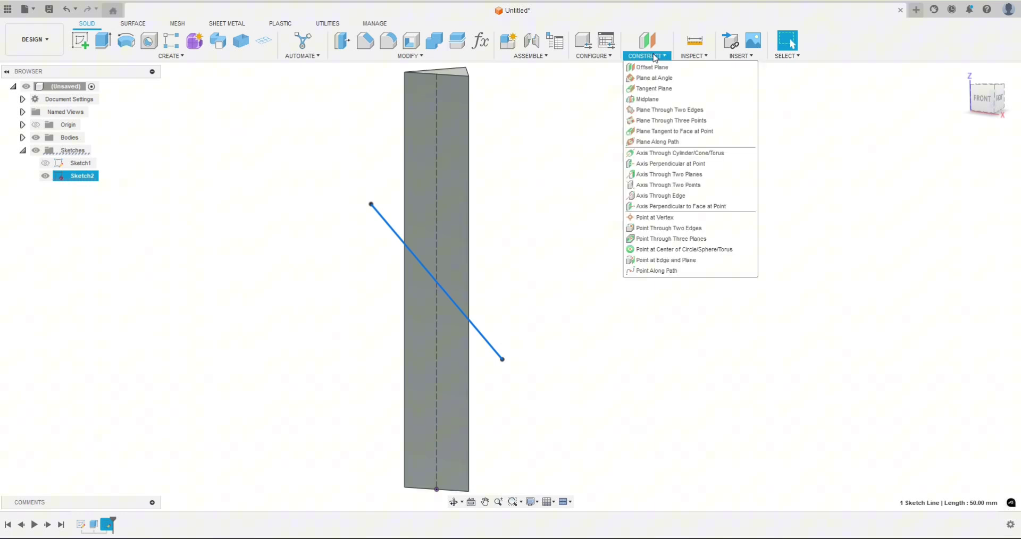
{"action": "left_click", "coordinate": [652, 142]}
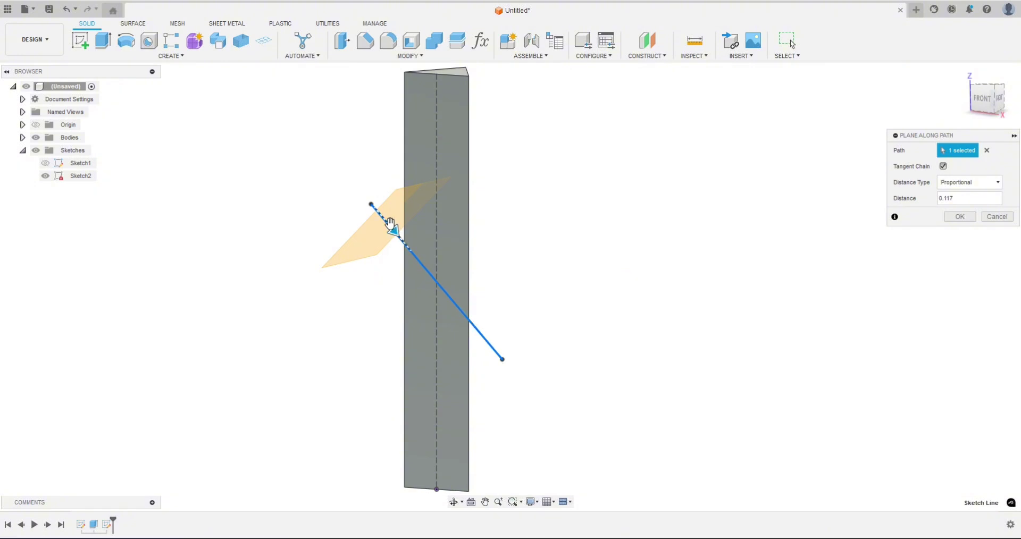
{"action": "mouse_move", "coordinate": [393, 229]}
{"action": "left_mouse_down"}
{"action": "mouse_move", "coordinate": [488, 338]}
{"action": "mouse_move", "coordinate": [375, 209]}
{"action": "left_mouse_up"}
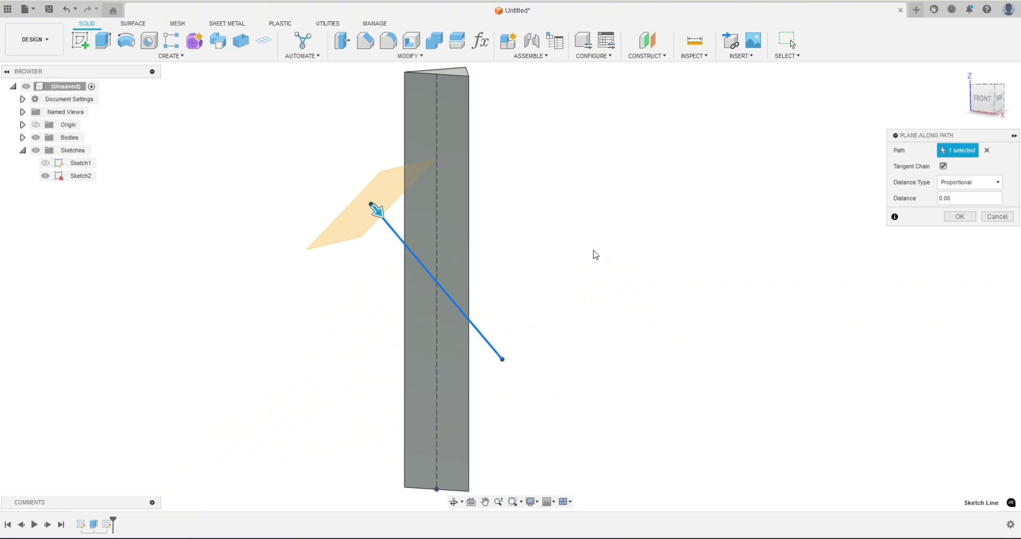
{"action": "middle_click_drag", "start_coordinate": [595, 256], "coordinate": [615, 272], "text": "shift"}
{"action": "left_click", "coordinate": [958, 218]}
{"action": "middle_click_drag", "start_coordinate": [585, 223], "coordinate": [622, 191], "text": "shift"}
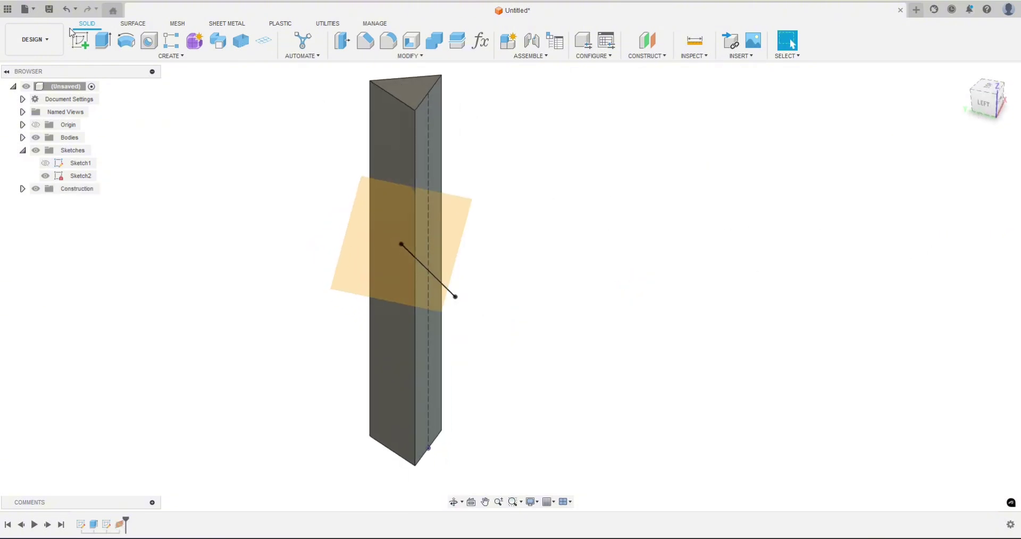
- Start Sketch3 on the construction plane, hide the prism body, and pick the Line tool
{"action": "left_click", "coordinate": [81, 42]}
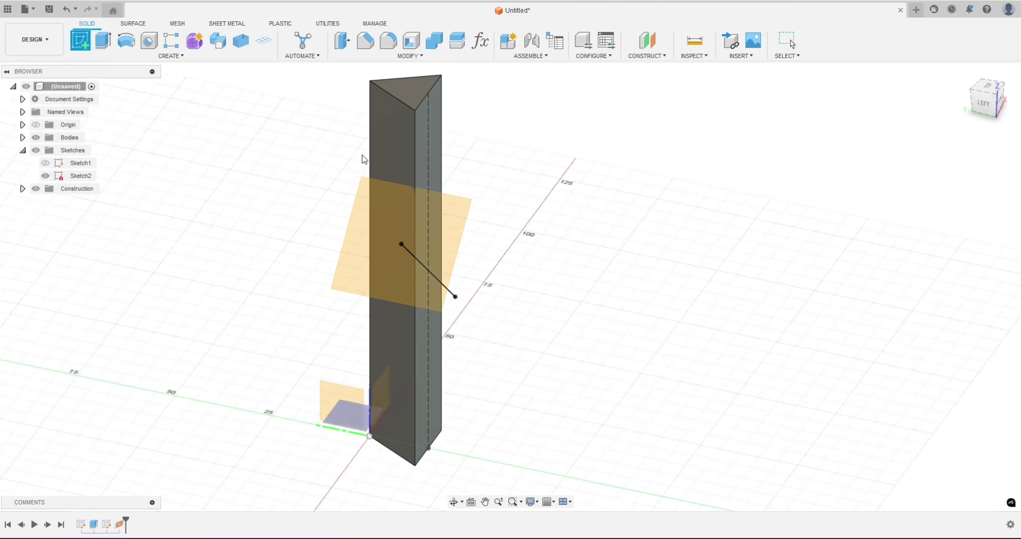
{"action": "left_click", "coordinate": [453, 212]}
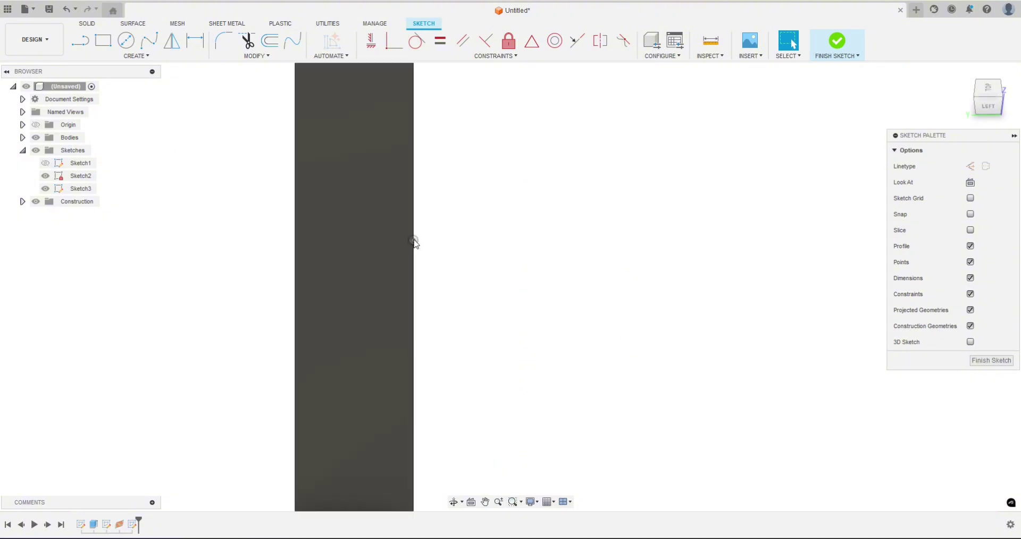
{"action": "left_click", "coordinate": [37, 139]}
{"action": "left_click", "coordinate": [36, 138]}
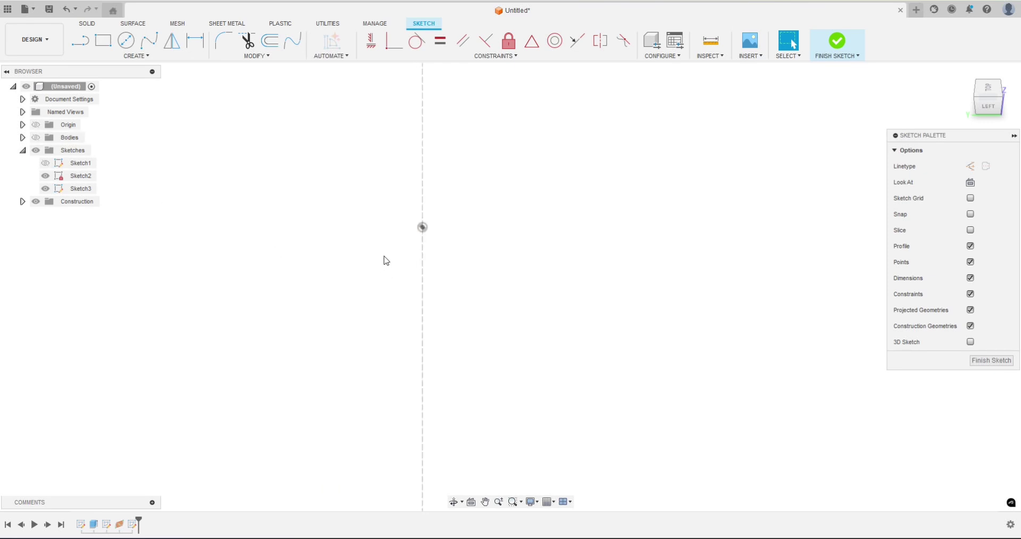
{"action": "key", "text": "l"}
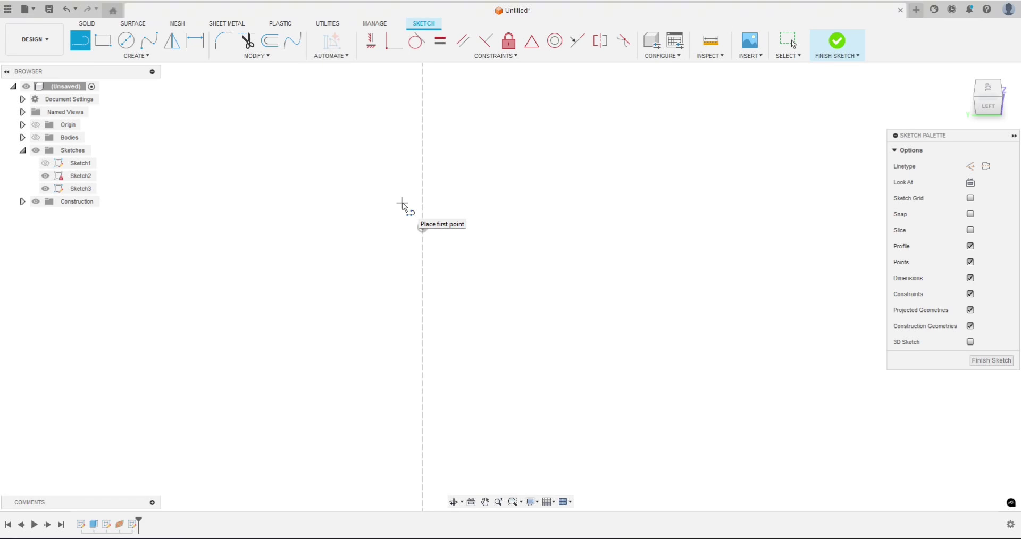
- Draw a 2 mm vertical line in the sketch
{"action": "left_click", "coordinate": [403, 203]}
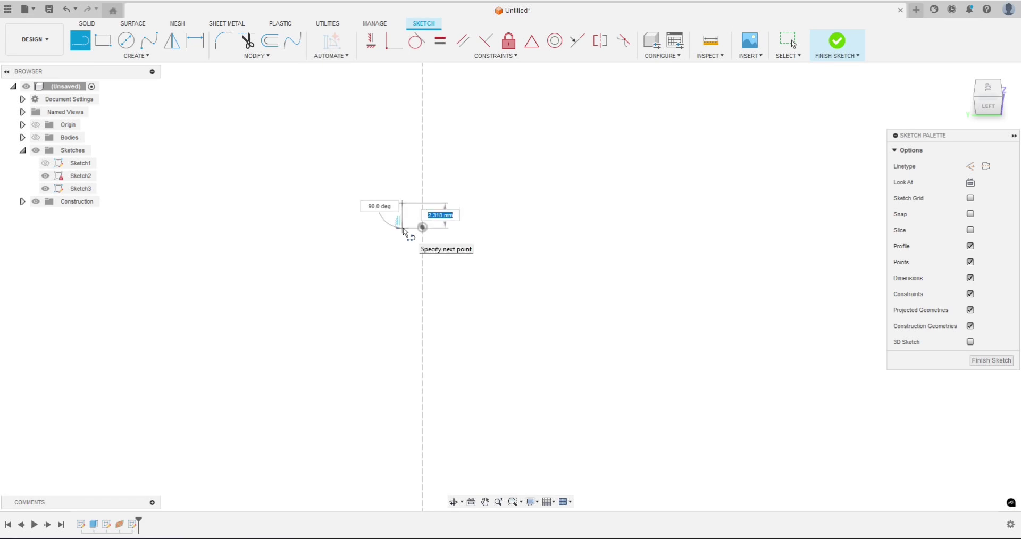
{"action": "type", "text": "2"}
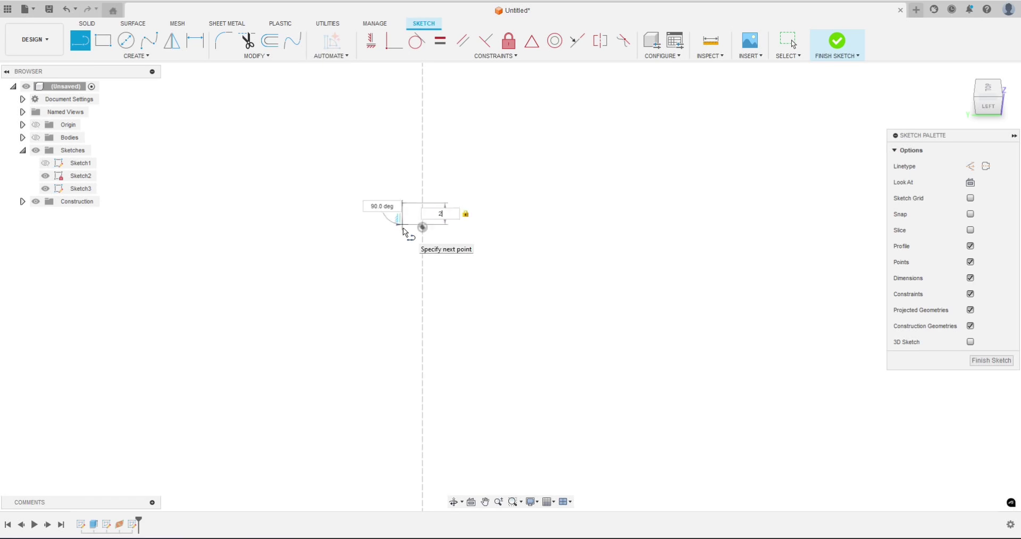
{"action": "key", "text": "Return"}
{"action": "key", "text": "Escape"}
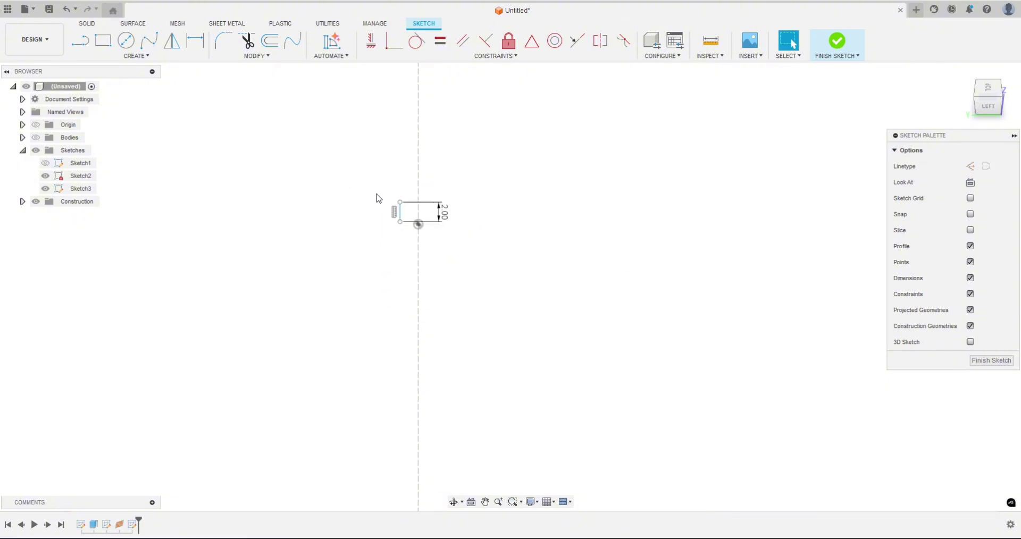
{"action": "scroll", "coordinate": [378, 194], "scroll_direction": "up", "scroll_amount": 2}
{"action": "scroll", "coordinate": [379, 191], "scroll_direction": "up", "scroll_amount": 2}
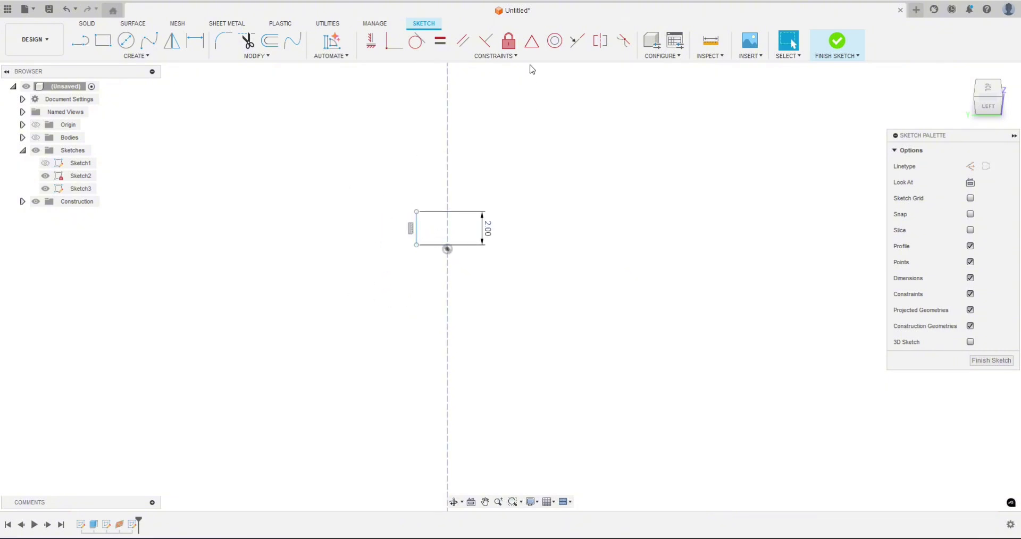
- Constrain the 2 mm line's midpoint to the sketch origin
{"action": "left_click", "coordinate": [532, 41]}
{"action": "left_click", "coordinate": [416, 229]}
{"action": "left_click", "coordinate": [447, 250]}
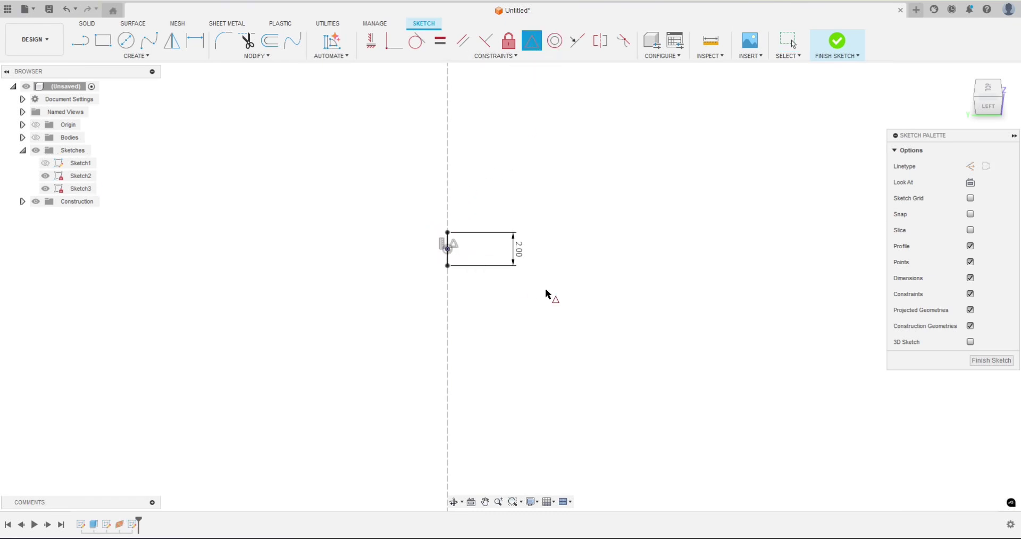
{"action": "key", "text": "Escape"}
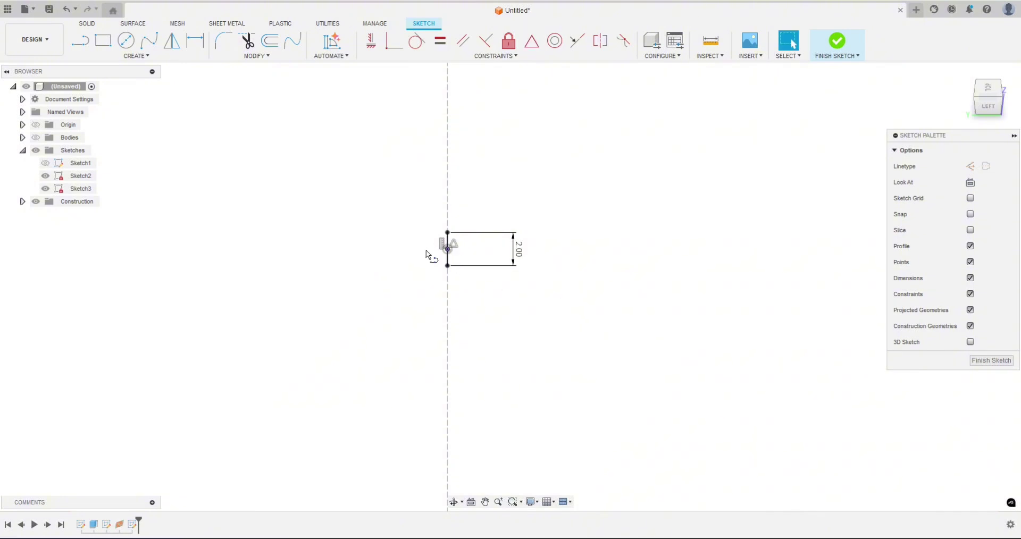
{"action": "key", "text": "l"}
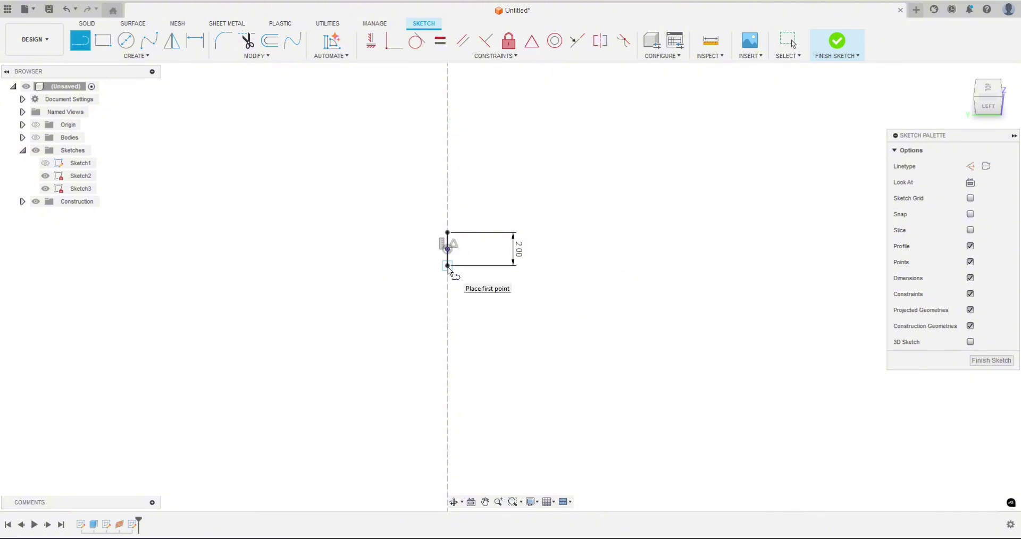
- Draw a 1 mm construction line leftward from the vertical line's midpoint
{"action": "left_click", "coordinate": [448, 266]}
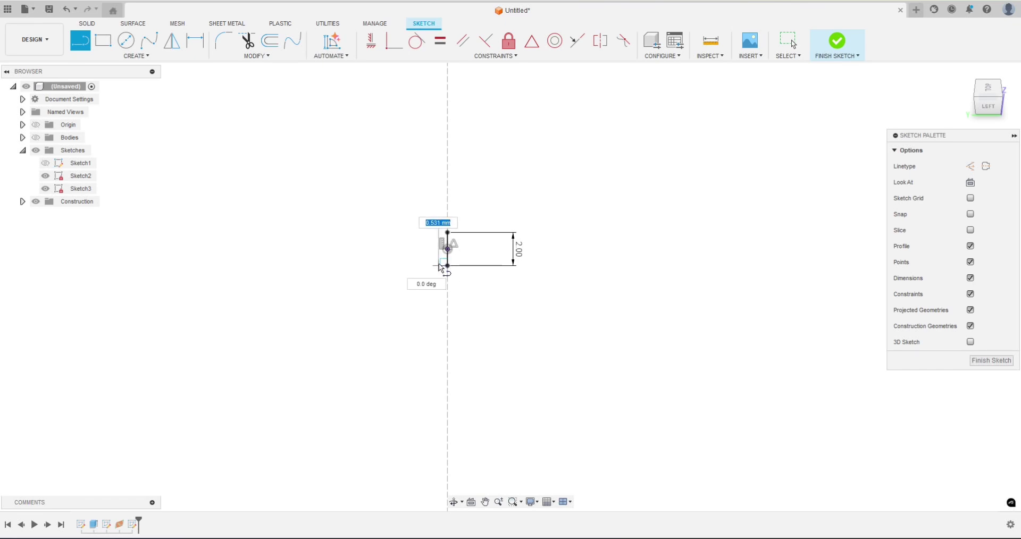
{"action": "key", "text": "Escape"}
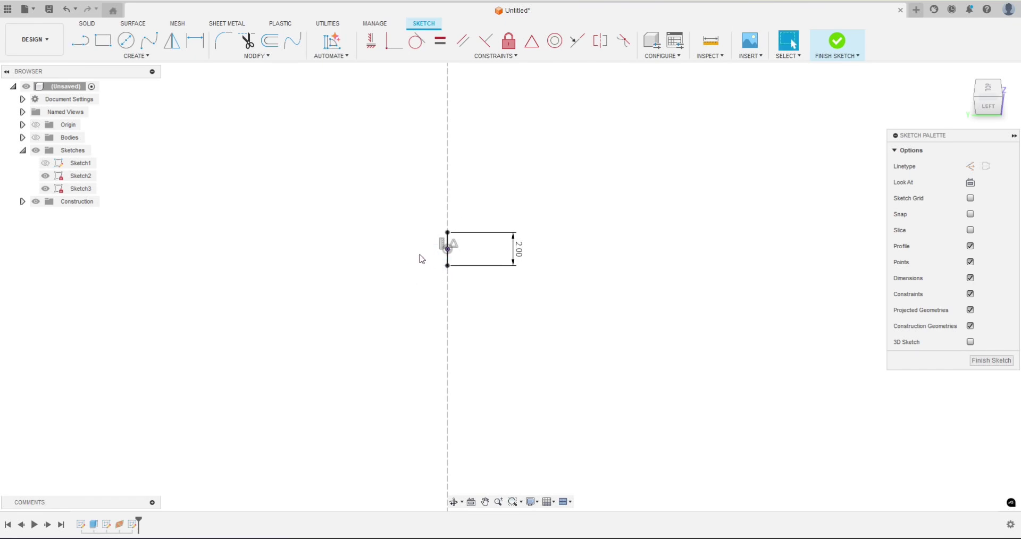
{"action": "key", "text": "l"}
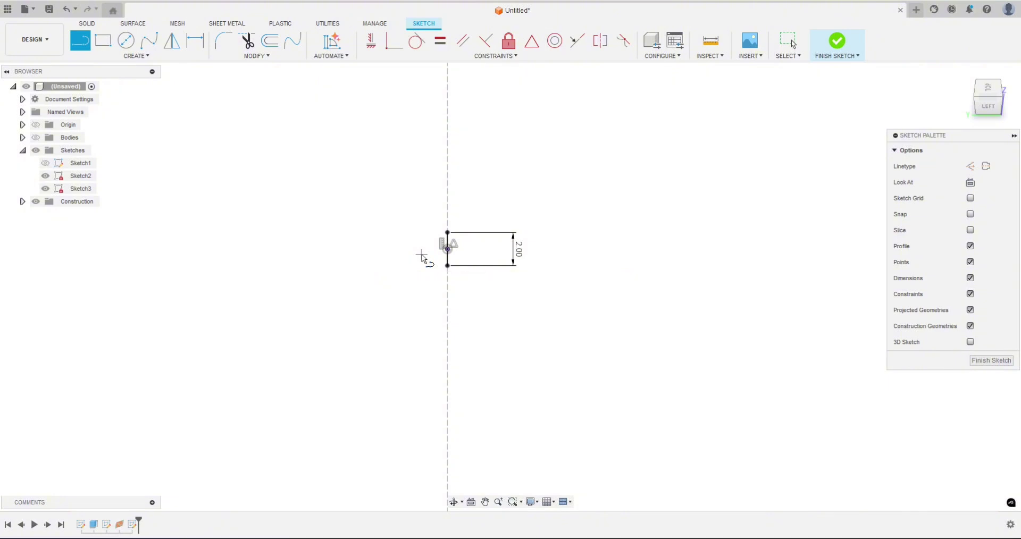
{"action": "key", "text": "x"}
{"action": "left_click", "coordinate": [447, 249]}
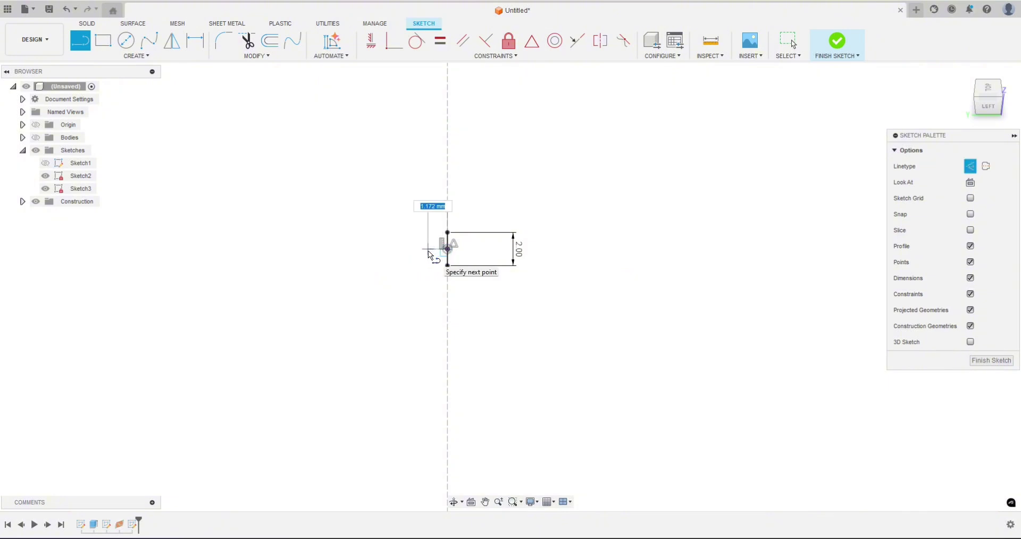
{"action": "type", "text": "1"}
{"action": "key", "text": "Return"}
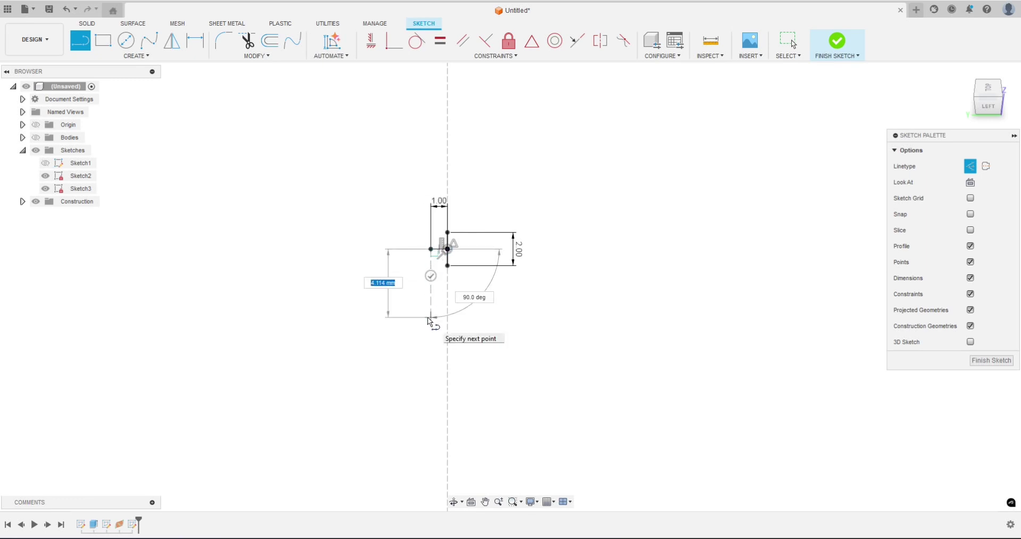
{"action": "key", "text": "Escape"}
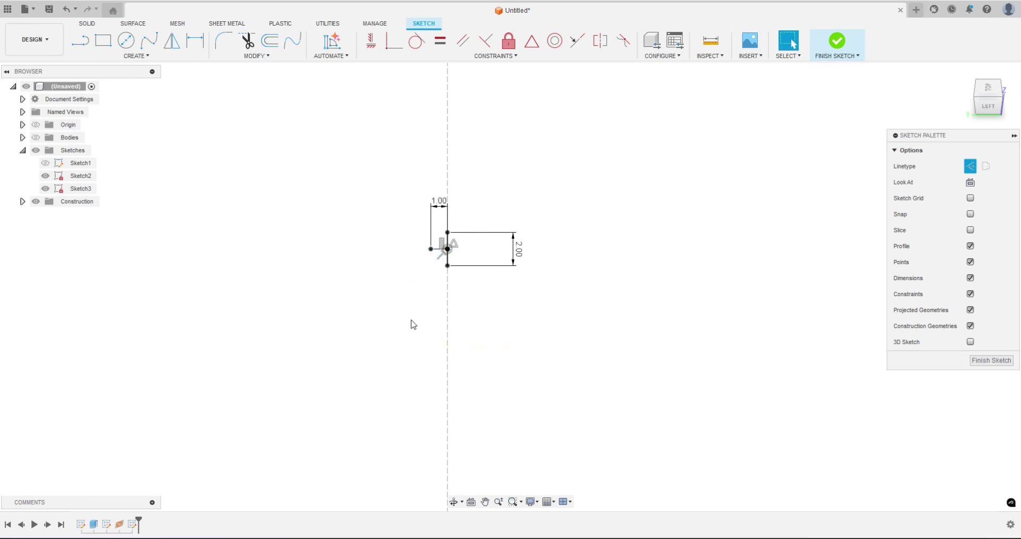
- Draw two slanted lines from the line's ends to the tip, closing the triangle, and finish the sketch
{"action": "left_click", "coordinate": [970, 166]}
{"action": "key", "text": "l"}
{"action": "left_click", "coordinate": [447, 265]}
{"action": "left_click", "coordinate": [432, 250]}
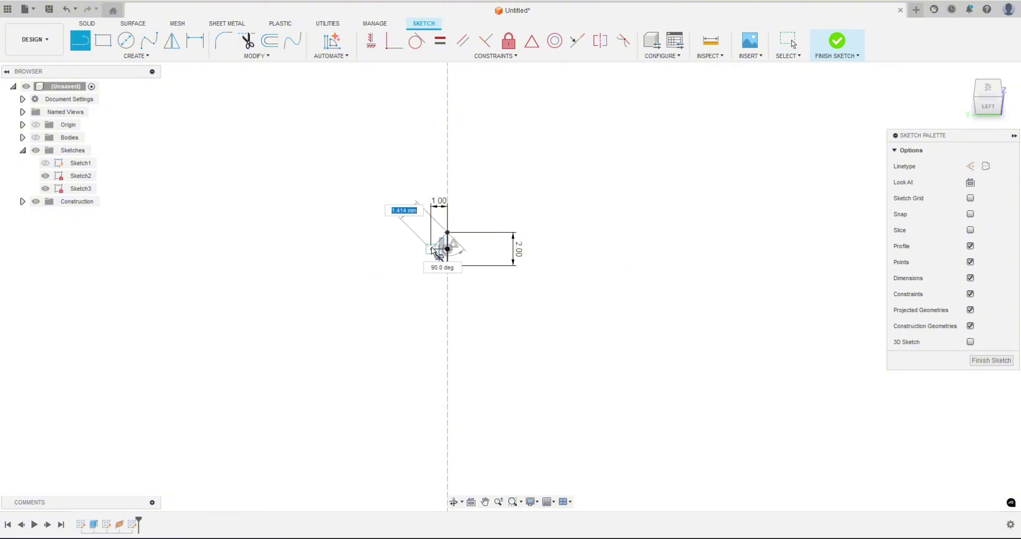
{"action": "left_click", "coordinate": [448, 233]}
{"action": "key", "text": "Escape"}
{"action": "scroll", "coordinate": [459, 265], "scroll_direction": "up", "scroll_amount": 2}
{"action": "middle_click_drag", "start_coordinate": [543, 348], "coordinate": [591, 397]}
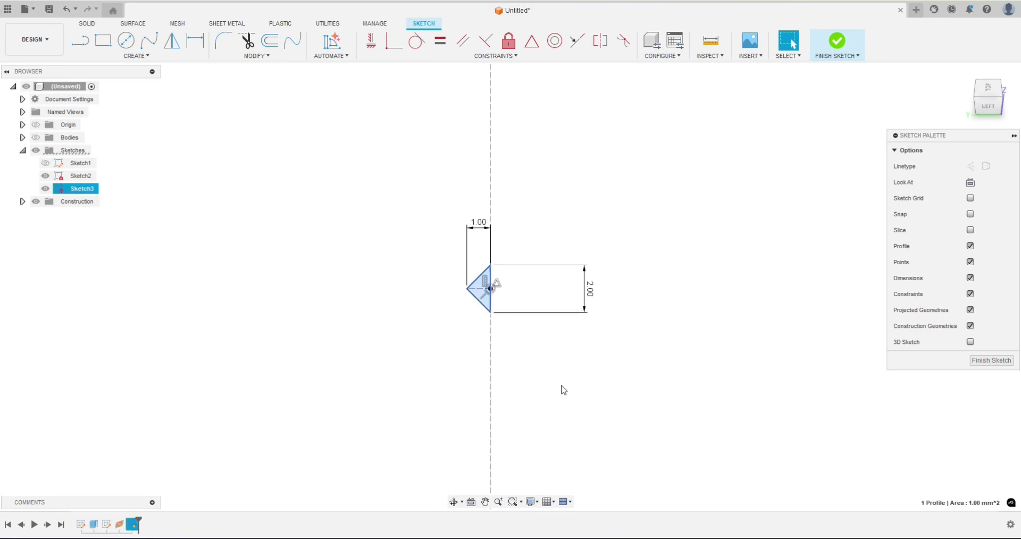
{"action": "left_click", "coordinate": [839, 49]}
- Show the prism body again and select the 1 mm² triangle profile
{"action": "mouse_move", "coordinate": [362, 218]}
{"action": "middle_mouse_down", "text": "shift"}
{"action": "mouse_move", "coordinate": [378, 253]}
{"action": "mouse_move", "coordinate": [351, 260]}
{"action": "mouse_move", "coordinate": [326, 240]}
{"action": "mouse_move", "coordinate": [380, 266]}
{"action": "mouse_move", "coordinate": [406, 230]}
{"action": "mouse_move", "coordinate": [322, 228]}
{"action": "mouse_move", "coordinate": [315, 253]}
{"action": "mouse_move", "coordinate": [439, 276]}
{"action": "middle_mouse_up", "text": "shift"}
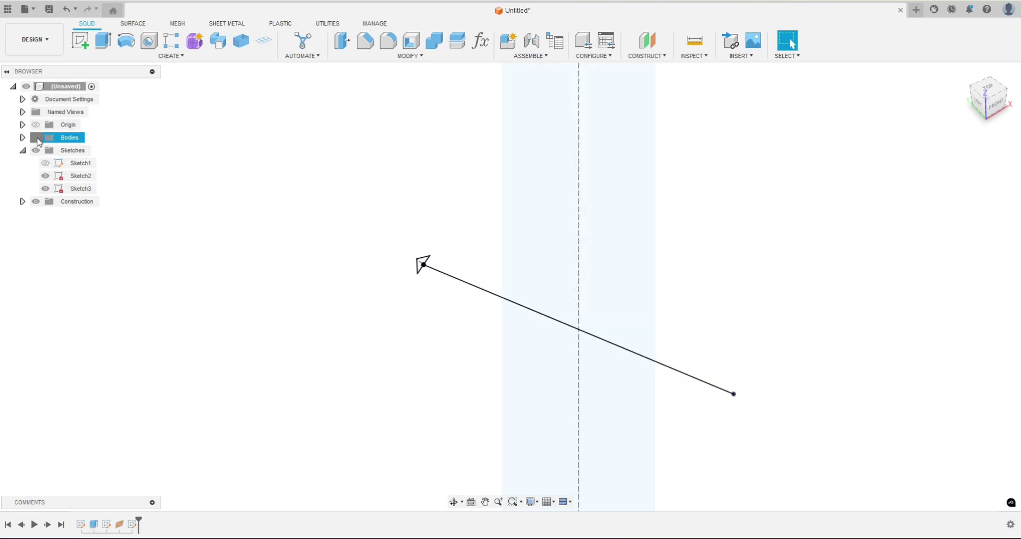
{"action": "left_click", "coordinate": [36, 137]}
{"action": "mouse_move", "coordinate": [228, 257]}
{"action": "middle_mouse_down", "text": "shift"}
{"action": "mouse_move", "coordinate": [237, 285]}
{"action": "mouse_move", "coordinate": [216, 273]}
{"action": "mouse_move", "coordinate": [245, 259]}
{"action": "mouse_move", "coordinate": [267, 271]}
{"action": "middle_mouse_up", "text": "shift"}
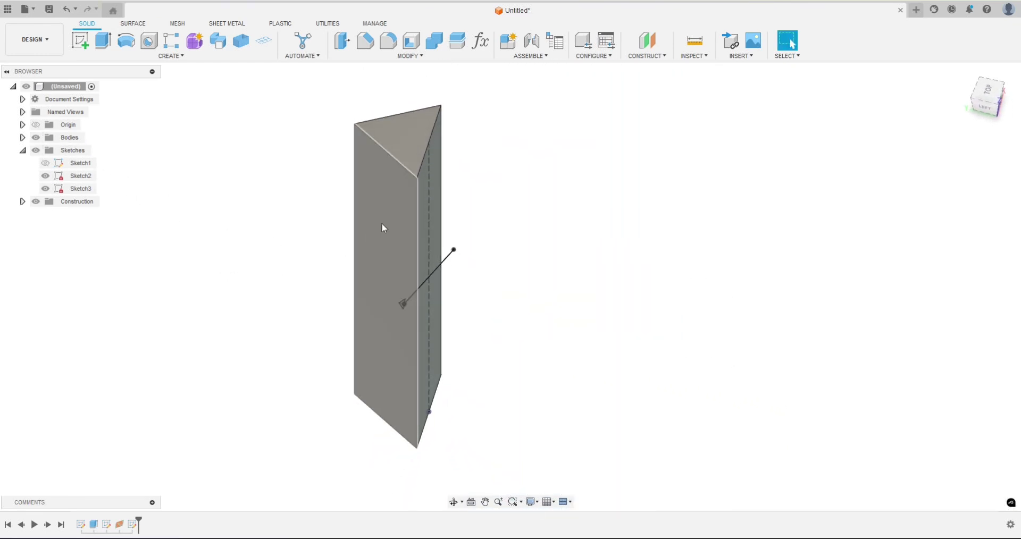
{"action": "middle_click_drag", "start_coordinate": [512, 278], "coordinate": [473, 303], "text": "shift"}
{"action": "scroll", "coordinate": [350, 254], "scroll_direction": "up", "scroll_amount": 8}
{"action": "left_click", "coordinate": [374, 272]}
{"action": "scroll", "coordinate": [264, 266], "scroll_direction": "down", "scroll_amount": 3}
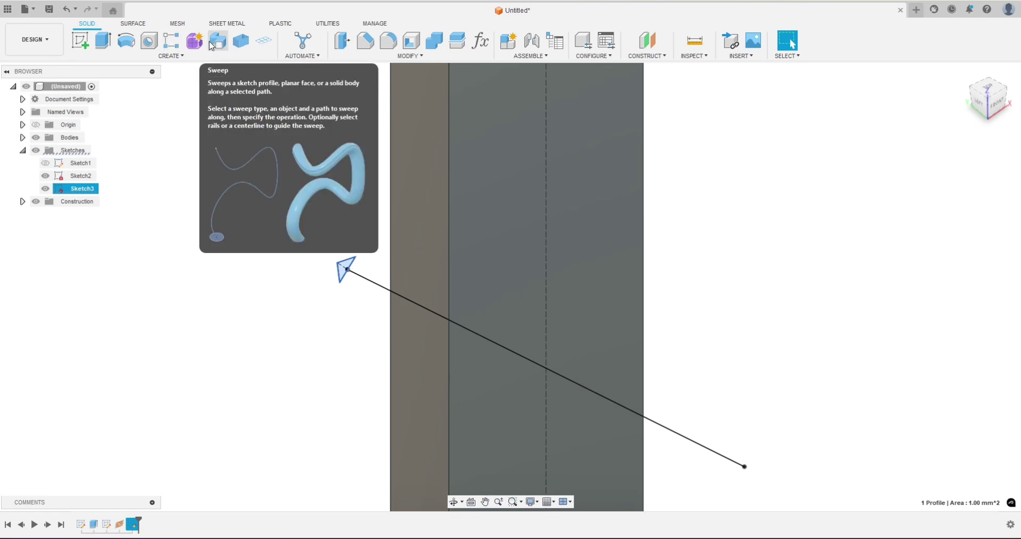
- Sweep the triangle profile along the diagonal line as a cut to carve the groove
{"action": "left_click", "coordinate": [171, 56]}
{"action": "left_click", "coordinate": [91, 132]}
{"action": "scroll", "coordinate": [343, 269], "scroll_direction": "up", "scroll_amount": 3}
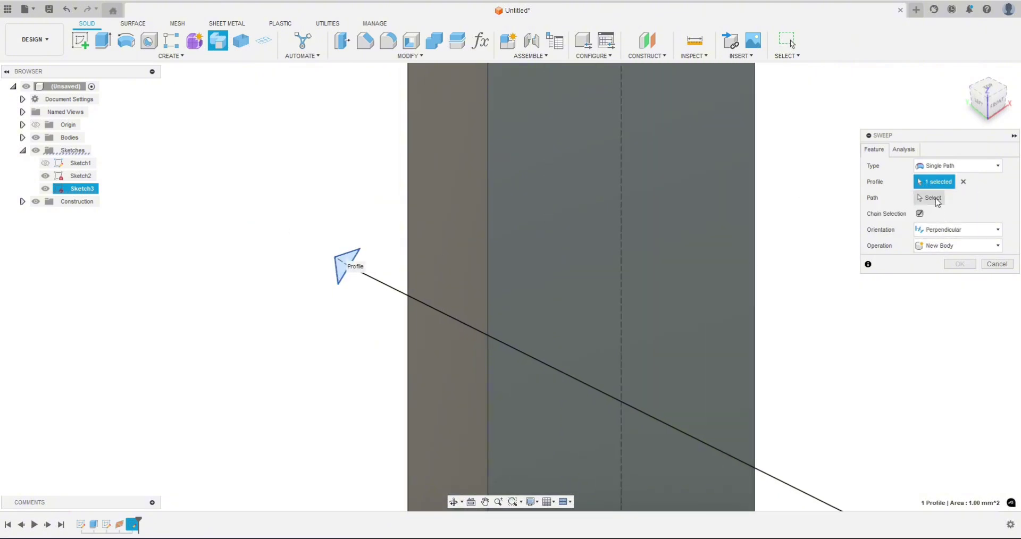
{"action": "left_click", "coordinate": [930, 198]}
{"action": "left_click", "coordinate": [385, 287]}
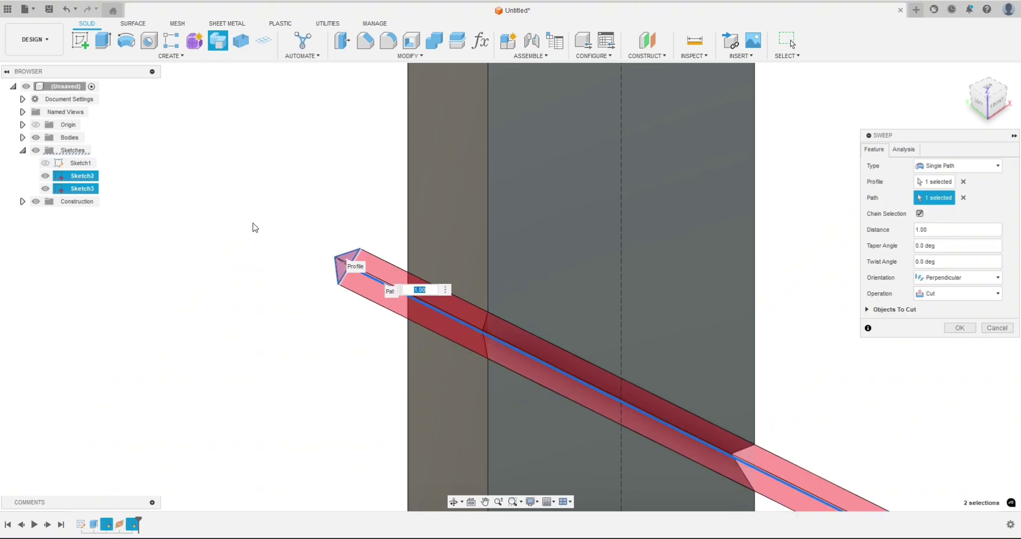
{"action": "middle_click_drag", "start_coordinate": [233, 215], "coordinate": [427, 207], "text": "shift"}
{"action": "middle_click_drag", "start_coordinate": [553, 306], "coordinate": [477, 209], "text": "shift"}
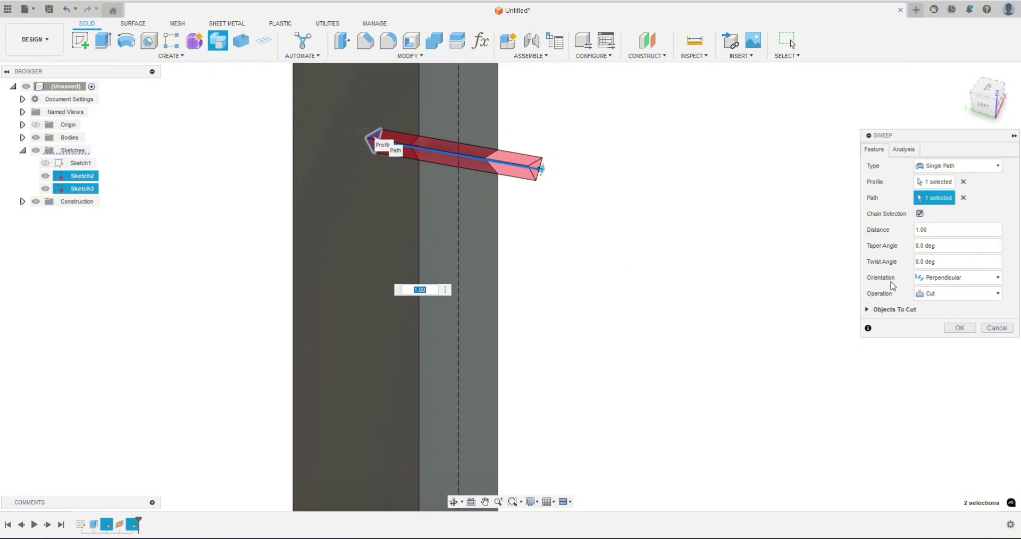
{"action": "middle_click_drag", "start_coordinate": [594, 200], "coordinate": [452, 218], "text": "shift"}
{"action": "left_click", "coordinate": [960, 328]}
{"action": "middle_click_drag", "start_coordinate": [682, 328], "coordinate": [730, 326], "text": "shift"}
{"action": "scroll", "coordinate": [314, 299], "scroll_direction": "down", "scroll_amount": 5}
{"action": "middle_click_drag", "start_coordinate": [319, 297], "coordinate": [337, 329], "text": "shift"}
{"action": "scroll", "coordinate": [335, 334], "scroll_direction": "up", "scroll_amount": 3}
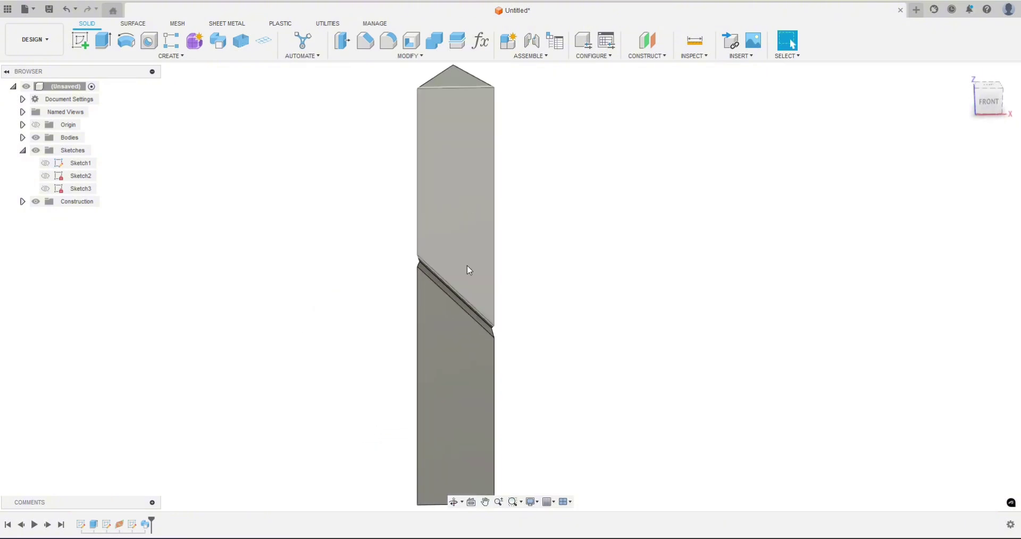
- Start a Rectangular Pattern of the Sweep1 feature, using the prism's right edge as direction
{"action": "scroll", "coordinate": [329, 286], "scroll_direction": "up", "scroll_amount": 2}
{"action": "scroll", "coordinate": [346, 283], "scroll_direction": "down", "scroll_amount": 4}
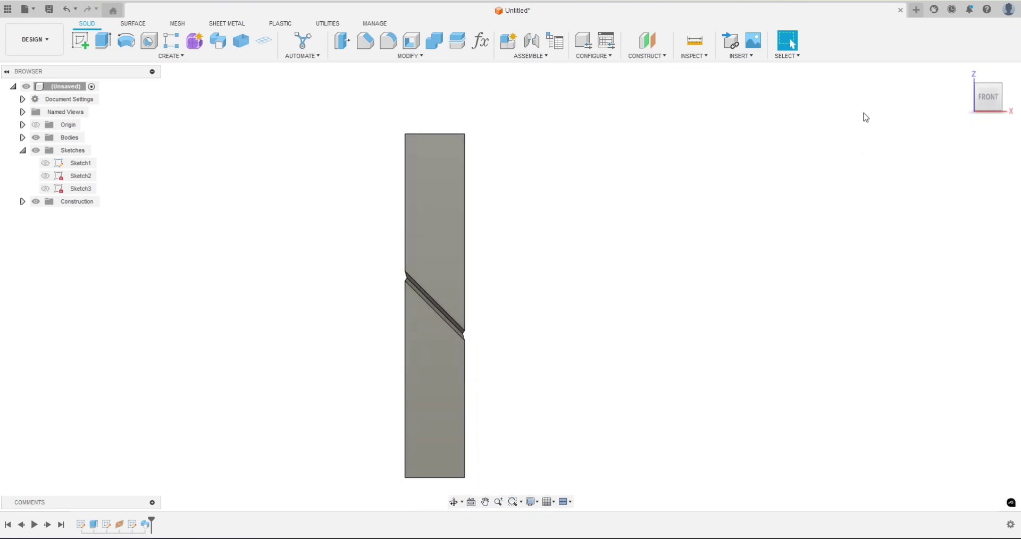
{"action": "left_click", "coordinate": [172, 41]}
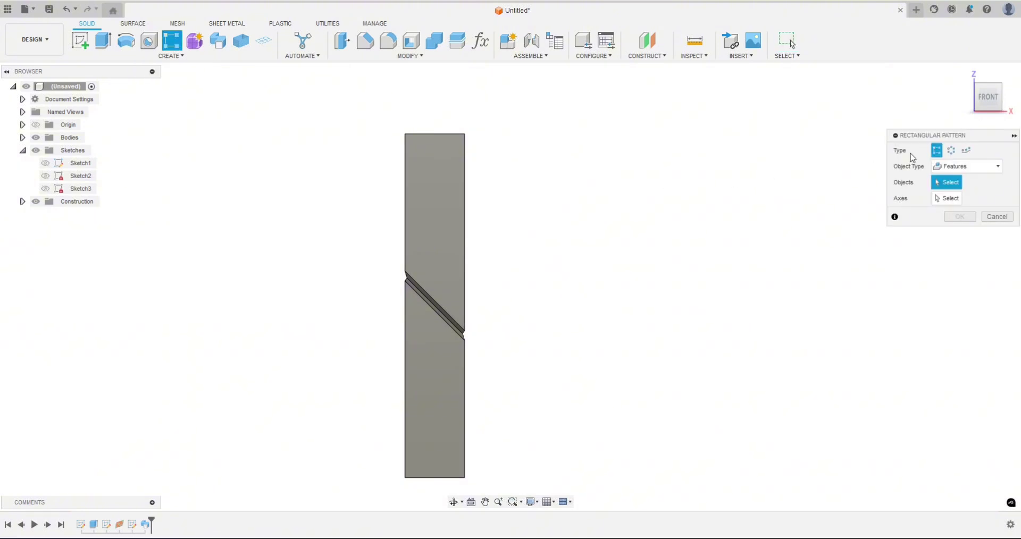
{"action": "left_click", "coordinate": [957, 171]}
{"action": "left_click", "coordinate": [952, 180]}
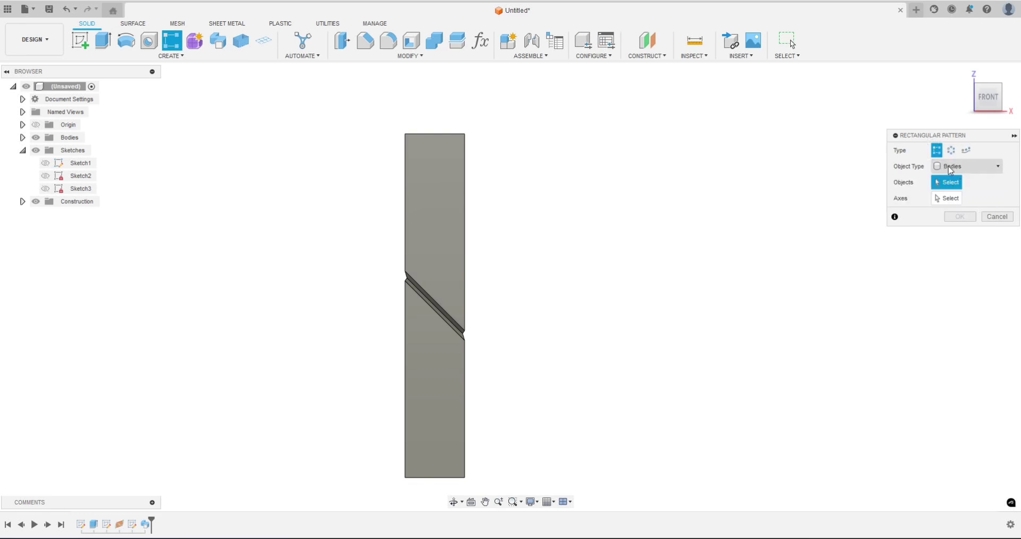
{"action": "left_click", "coordinate": [979, 171]}
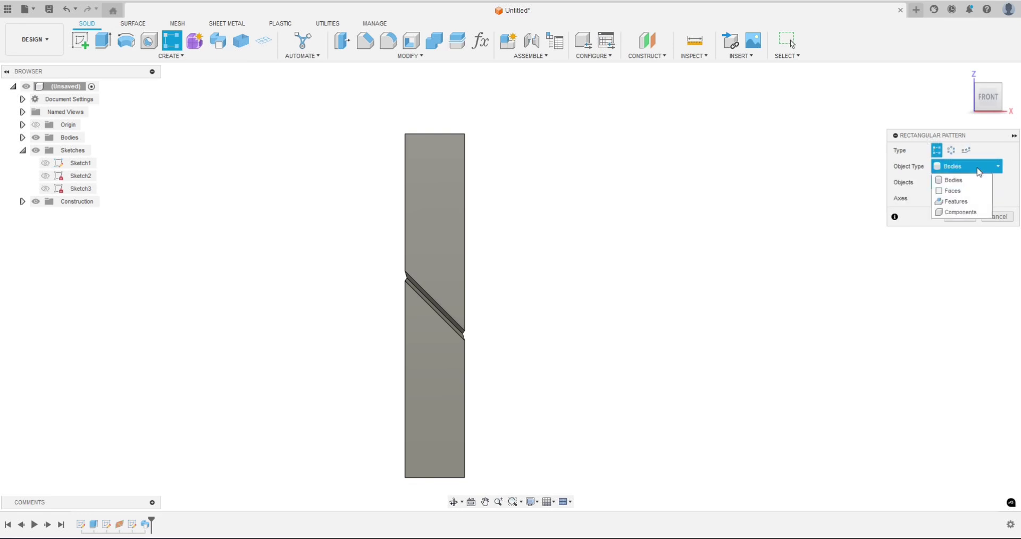
{"action": "left_click", "coordinate": [956, 201]}
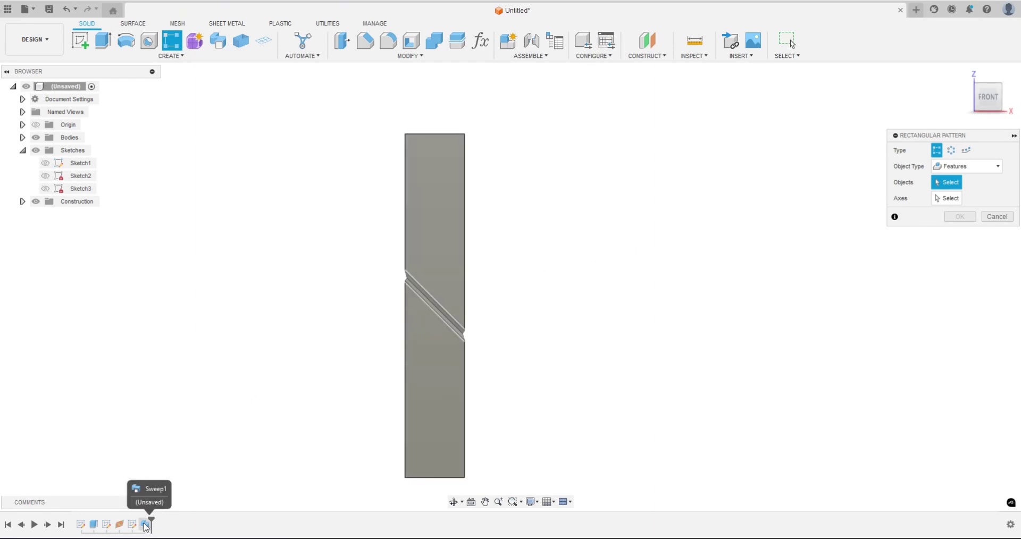
{"action": "left_click", "coordinate": [146, 526]}
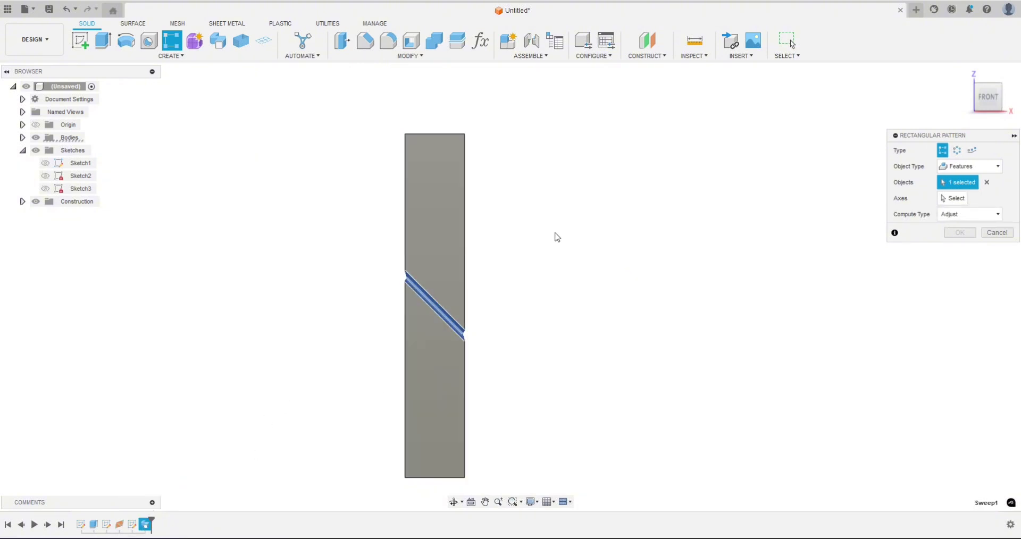
{"action": "left_click", "coordinate": [956, 199]}
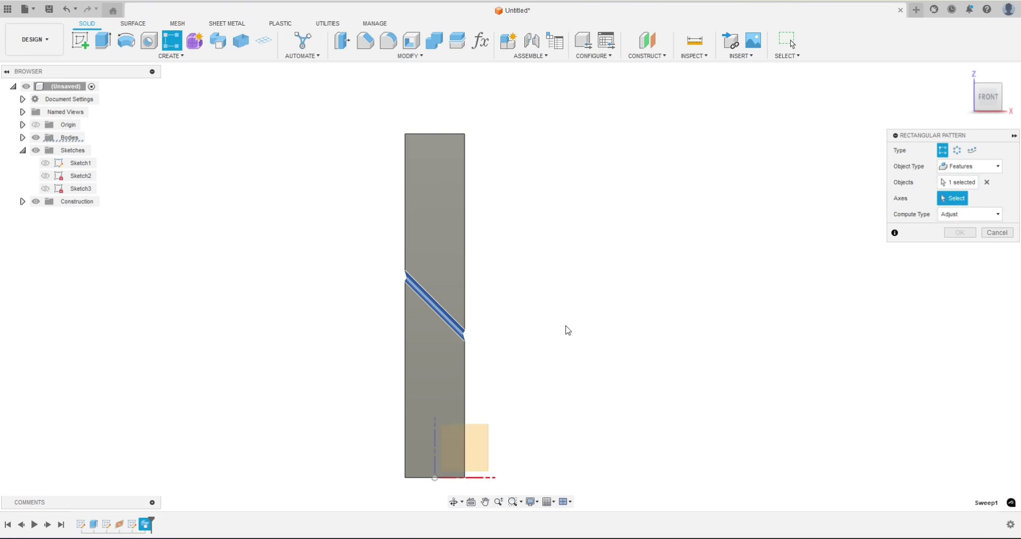
{"action": "mouse_move", "coordinate": [563, 327]}
{"action": "middle_mouse_down", "text": "shift"}
{"action": "mouse_move", "coordinate": [532, 330]}
{"action": "mouse_move", "coordinate": [533, 320]}
{"action": "mouse_move", "coordinate": [581, 320]}
{"action": "mouse_move", "coordinate": [558, 311]}
{"action": "middle_mouse_up", "text": "shift"}
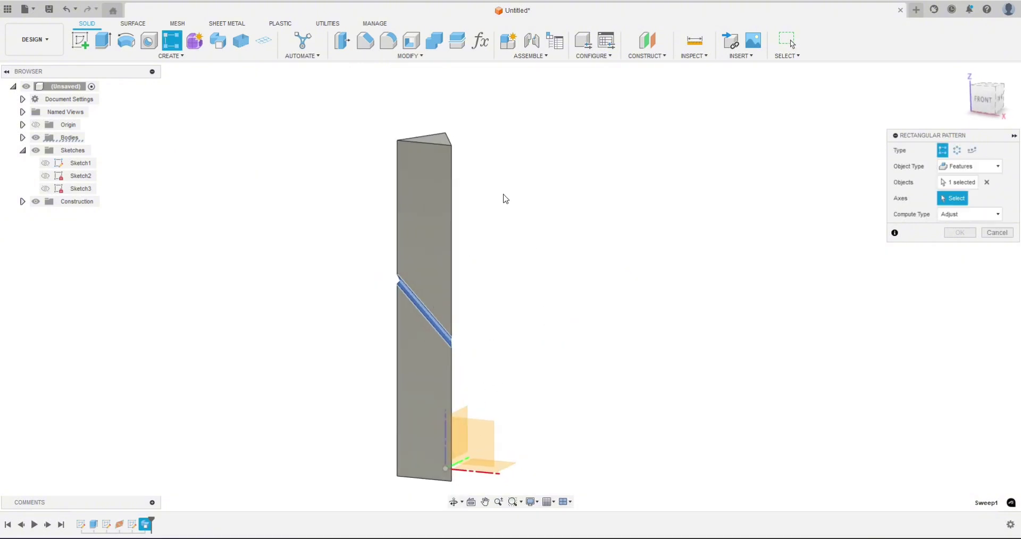
{"action": "left_click", "coordinate": [452, 178]}
{"action": "mouse_move", "coordinate": [606, 336]}
{"action": "middle_mouse_down", "text": "shift"}
{"action": "mouse_move", "coordinate": [626, 328]}
{"action": "mouse_move", "coordinate": [603, 342]}
{"action": "middle_mouse_up", "text": "shift"}
- Set the pattern to Symmetric, 60 mm distance and quantity 30, then confirm it
{"action": "key", "text": "Tab"}
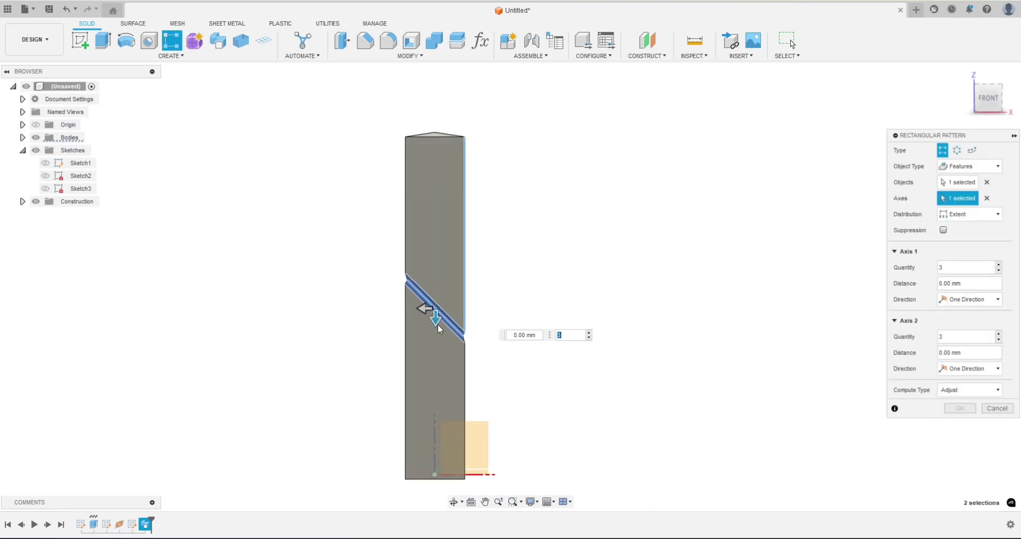
{"action": "left_click_drag", "start_coordinate": [425, 309], "coordinate": [442, 389]}
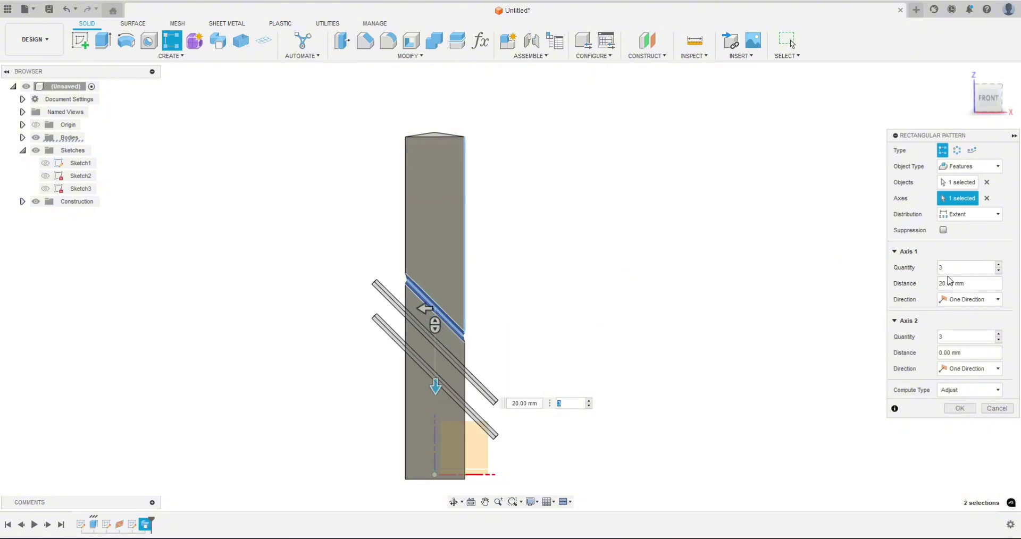
{"action": "left_click", "coordinate": [958, 301]}
{"action": "left_click", "coordinate": [963, 324]}
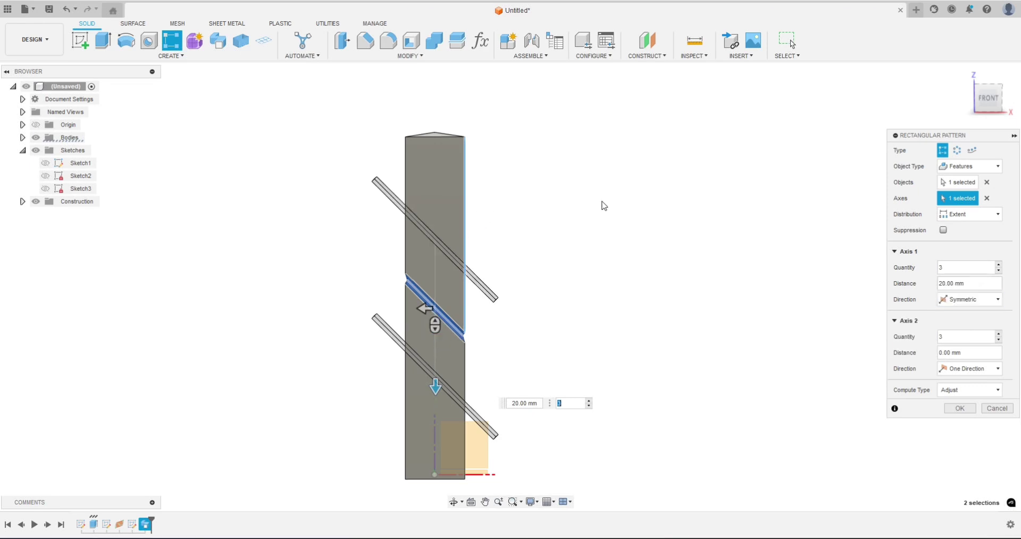
{"action": "scroll", "coordinate": [606, 191], "scroll_direction": "down", "scroll_amount": 3}
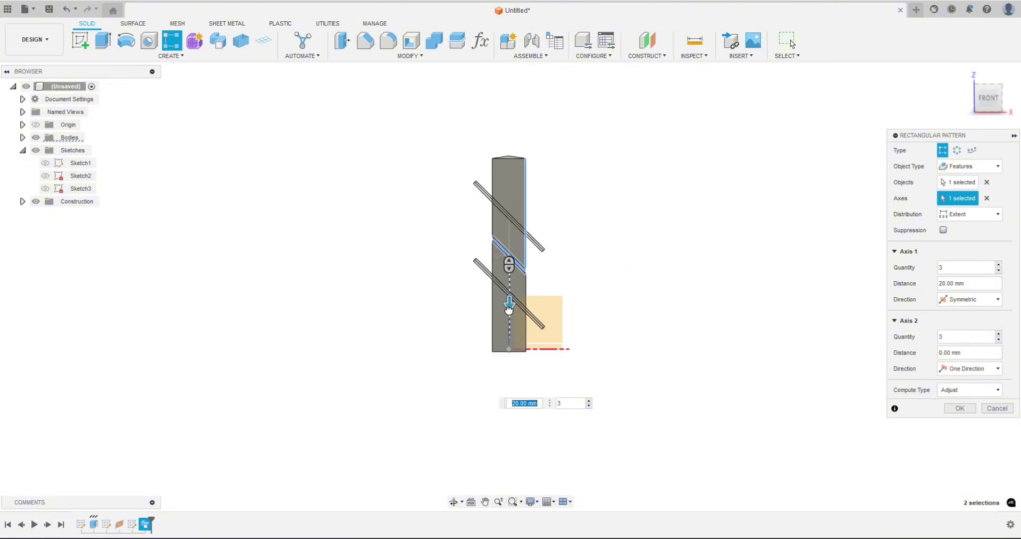
{"action": "left_click_drag", "start_coordinate": [509, 306], "coordinate": [510, 379]}
{"action": "scroll", "coordinate": [489, 344], "scroll_direction": "up", "scroll_amount": 5}
{"action": "scroll", "coordinate": [471, 335], "scroll_direction": "up", "scroll_amount": 5}
{"action": "scroll", "coordinate": [458, 322], "scroll_direction": "down", "scroll_amount": 10}
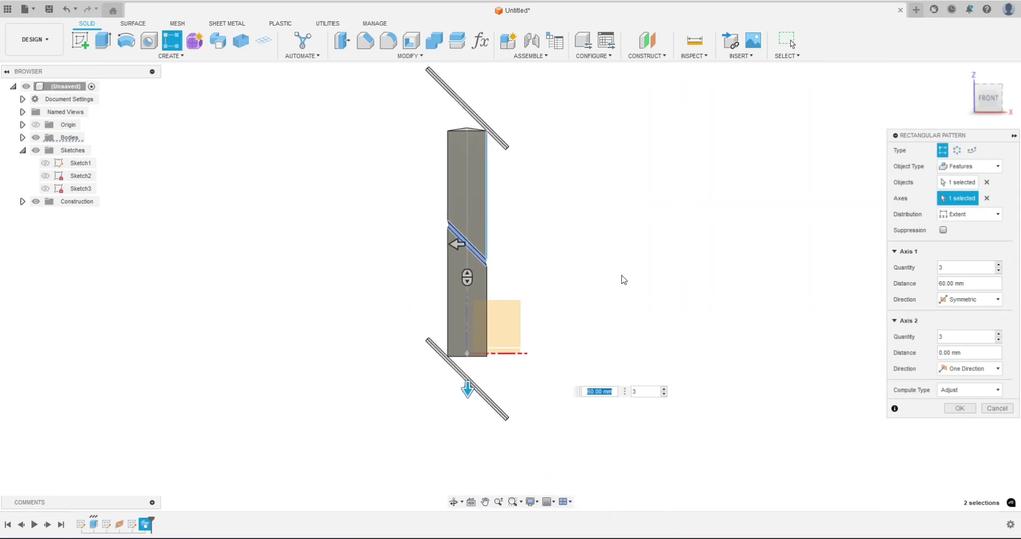
{"action": "middle_click_drag", "start_coordinate": [608, 257], "coordinate": [666, 295]}
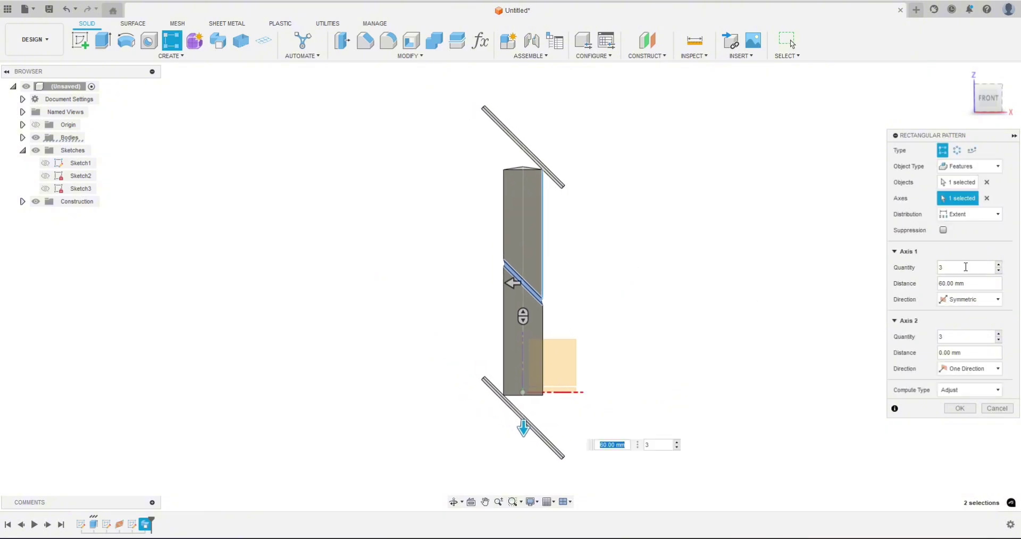
{"action": "double_click", "coordinate": [937, 267]}
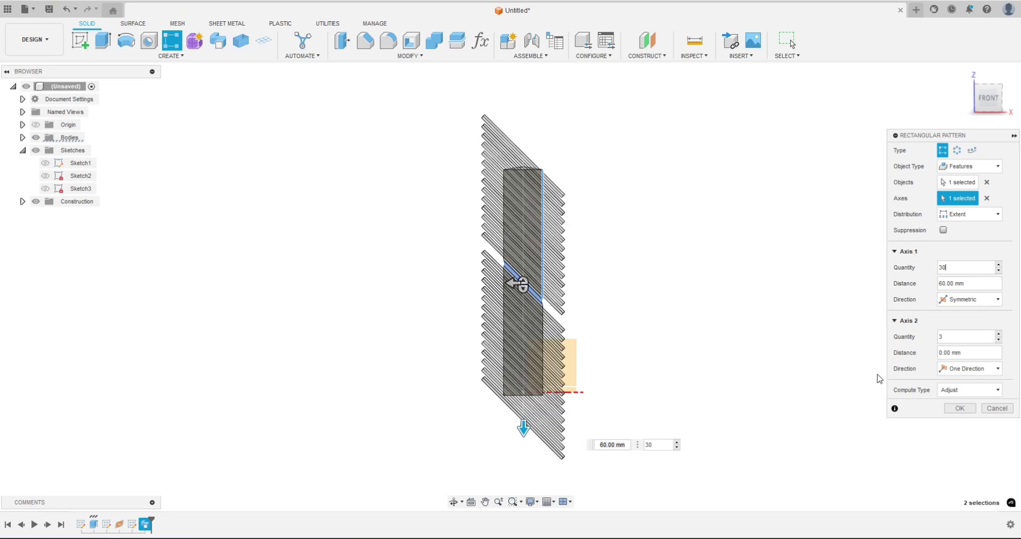
{"action": "left_click", "coordinate": [961, 408]}
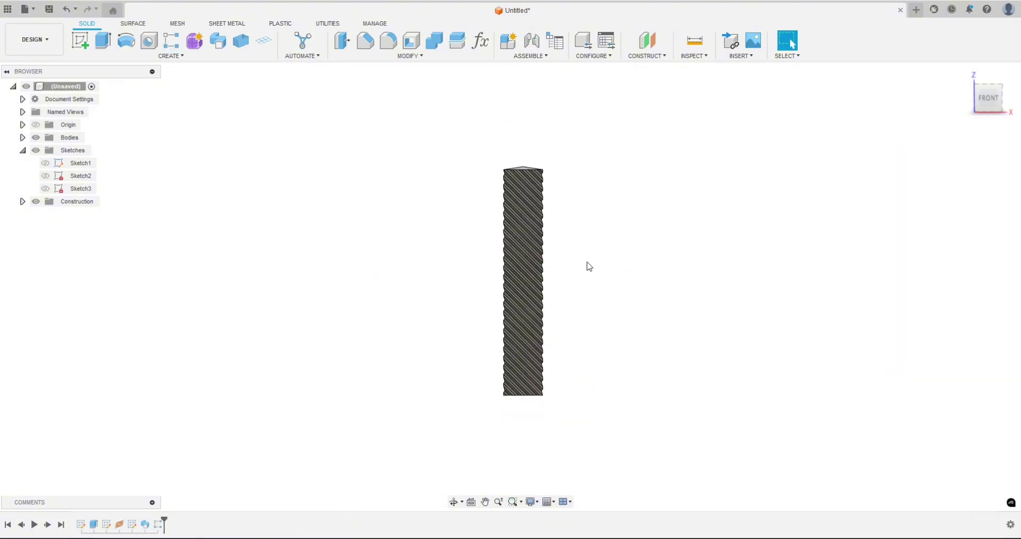
- Orbit and zoom to inspect the parallel diagonal grooves along the prism face
{"action": "scroll", "coordinate": [541, 243], "scroll_direction": "down", "scroll_amount": 3}
{"action": "scroll", "coordinate": [541, 243], "scroll_direction": "up", "scroll_amount": 5}
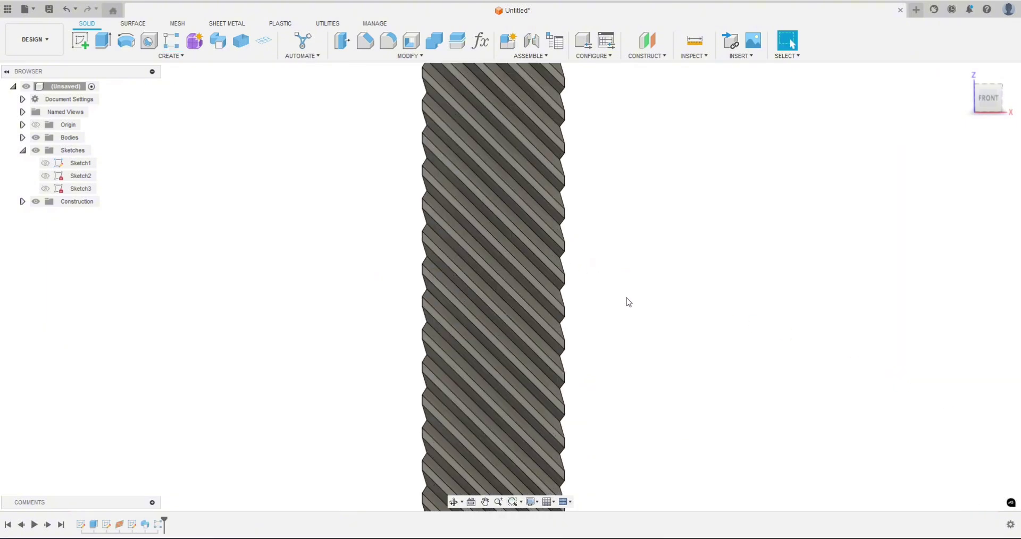
{"action": "middle_click_drag", "start_coordinate": [628, 370], "coordinate": [606, 364], "text": "shift"}
{"action": "scroll", "coordinate": [606, 364], "scroll_direction": "down", "scroll_amount": 4}
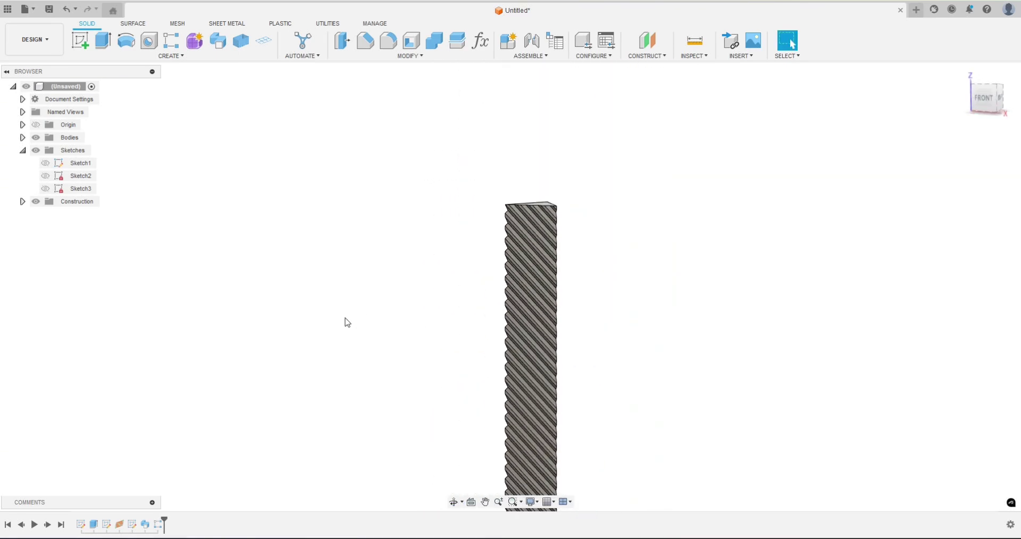
{"action": "scroll", "coordinate": [415, 299], "scroll_direction": "down", "scroll_amount": 1}
{"action": "middle_click_drag", "start_coordinate": [413, 363], "coordinate": [413, 303], "text": "shift"}
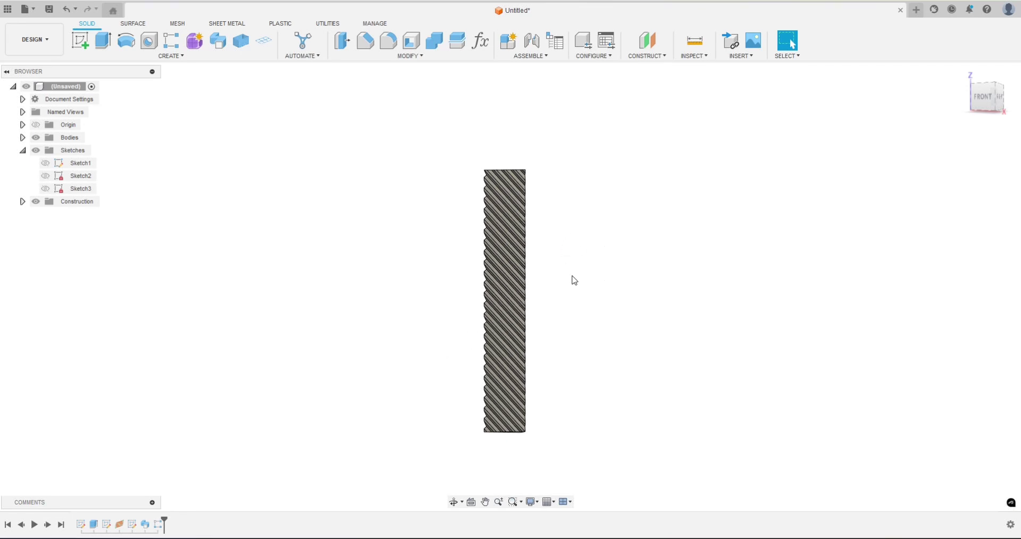
{"action": "middle_click_drag", "start_coordinate": [574, 280], "coordinate": [552, 300], "text": "shift"}
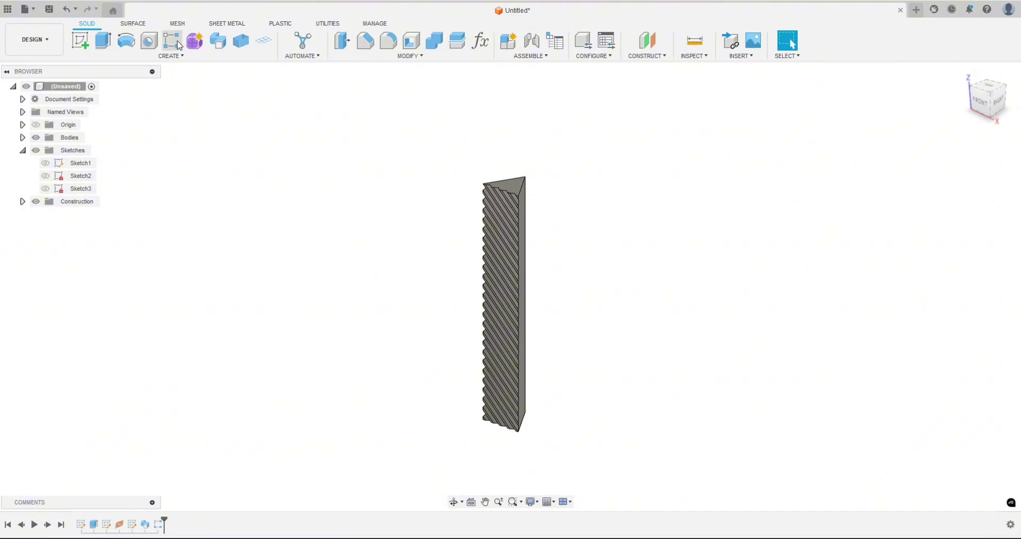
- Start a Mirror of features and select Sweep1 and R-Pattern1 from the timeline
{"action": "left_click", "coordinate": [171, 55]}
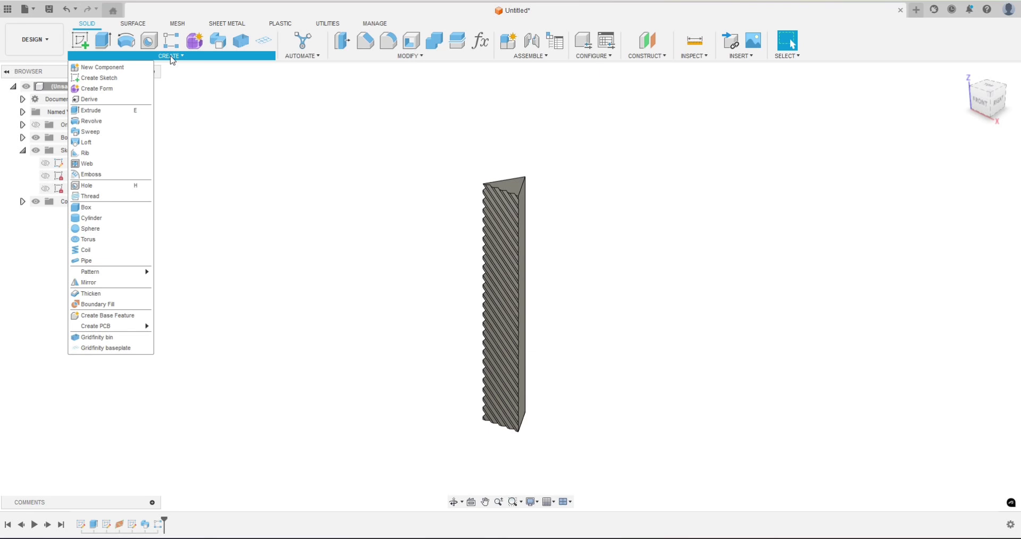
{"action": "left_click", "coordinate": [97, 285]}
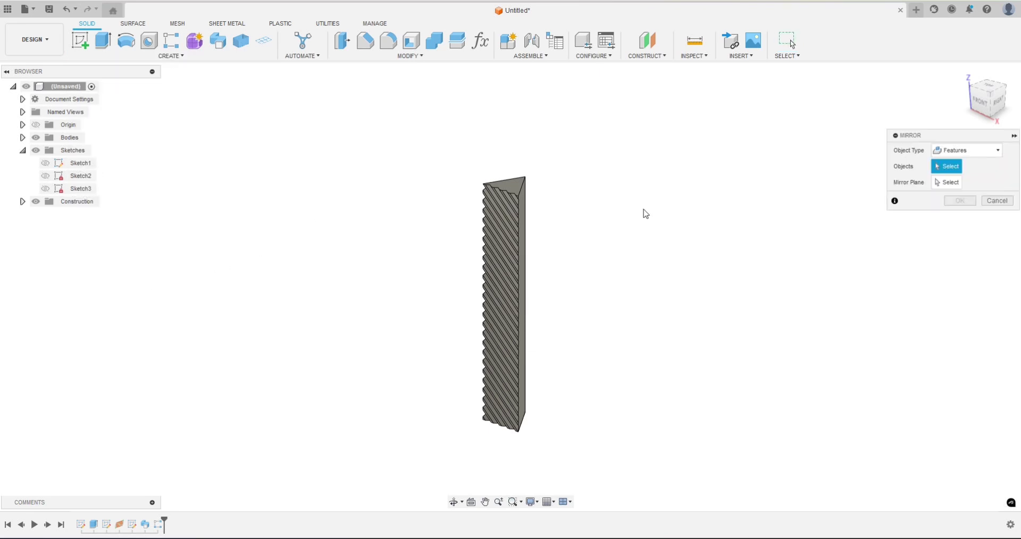
{"action": "left_click", "coordinate": [962, 151]}
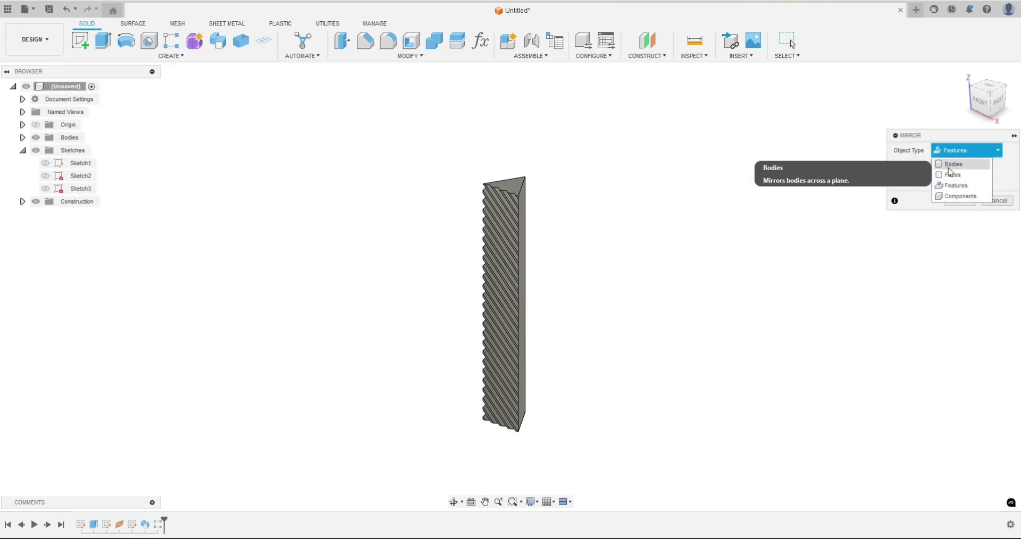
{"action": "left_click", "coordinate": [964, 151]}
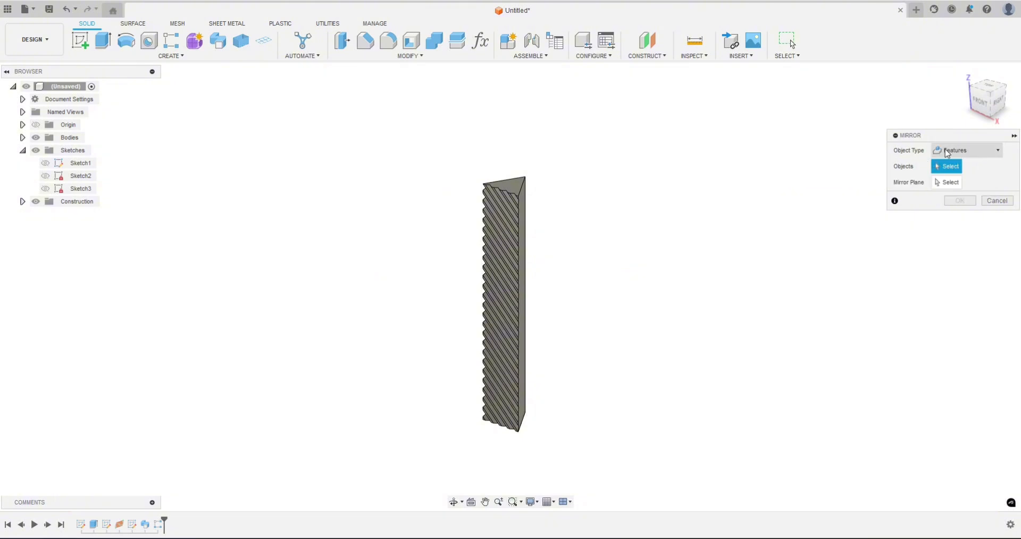
{"action": "left_click", "coordinate": [146, 525]}
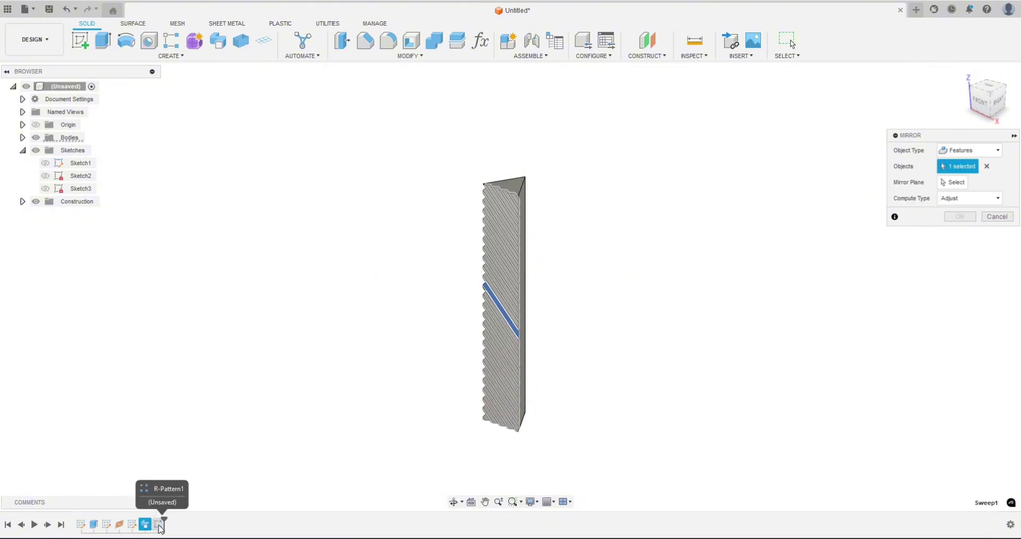
{"action": "left_click", "coordinate": [160, 526], "text": "ctrl"}
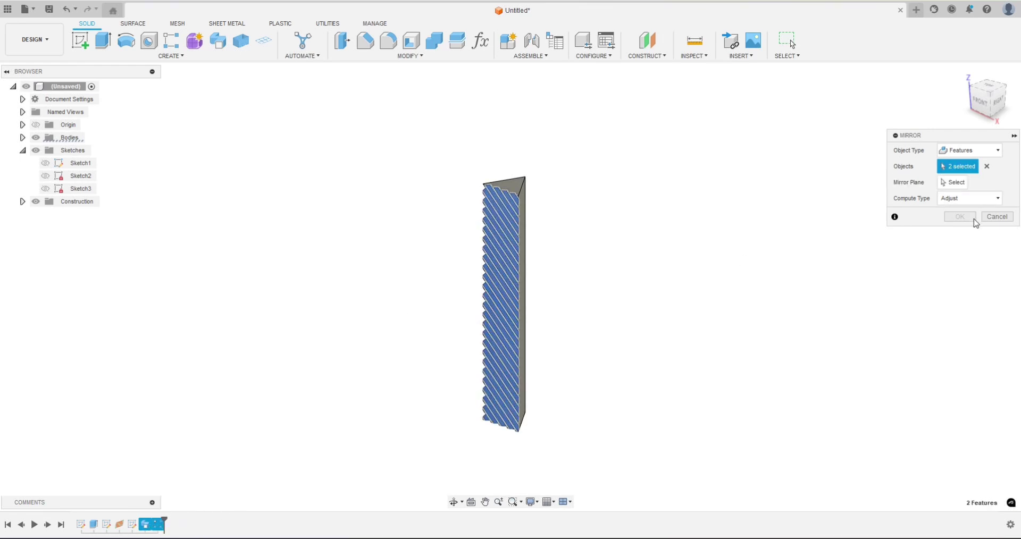
- Mirror them across the construction plane to create the criss-cross diamond knurl
{"action": "left_click", "coordinate": [943, 181]}
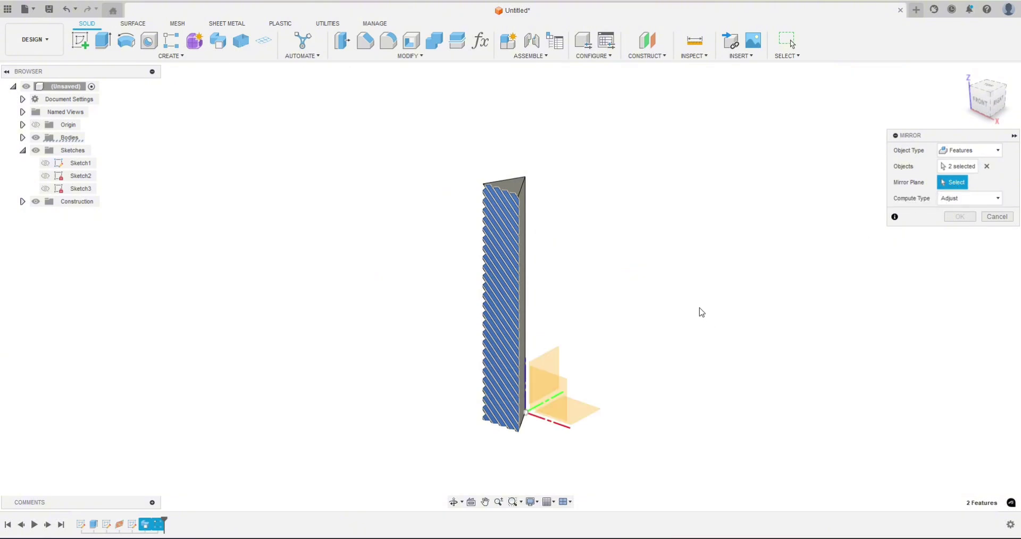
{"action": "middle_click_drag", "start_coordinate": [701, 312], "coordinate": [679, 312], "text": "shift"}
{"action": "left_click", "coordinate": [561, 367]}
{"action": "middle_click_drag", "start_coordinate": [672, 352], "coordinate": [727, 342], "text": "shift"}
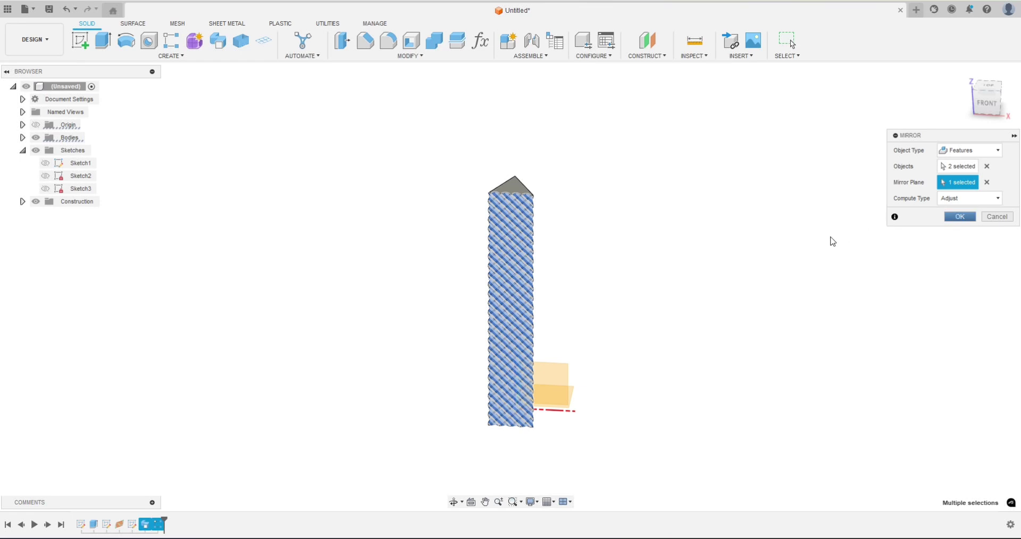
{"action": "key", "text": "Return"}
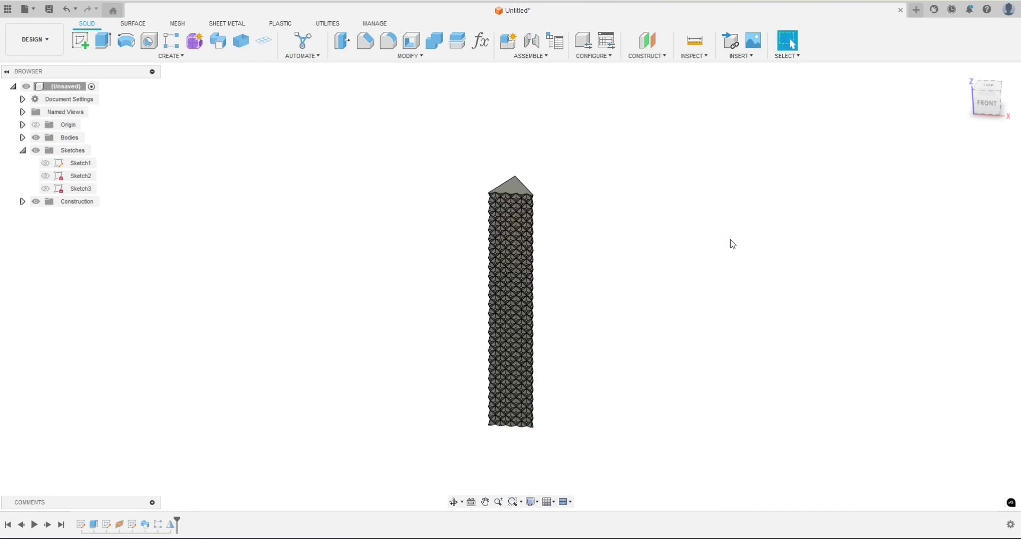
{"action": "middle_click_drag", "start_coordinate": [556, 279], "coordinate": [613, 317], "text": "shift"}
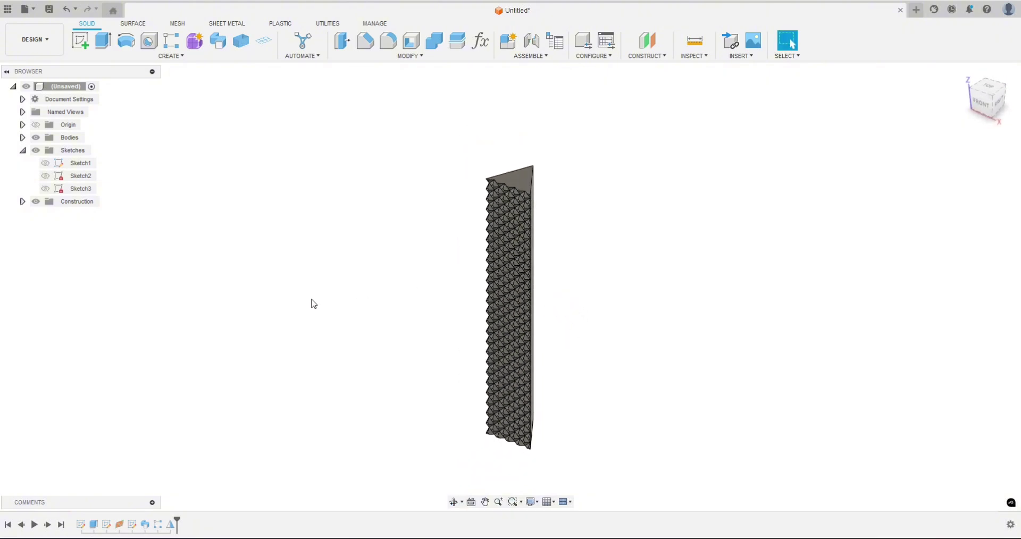
{"action": "scroll", "coordinate": [370, 282], "scroll_direction": "down", "scroll_amount": 2}
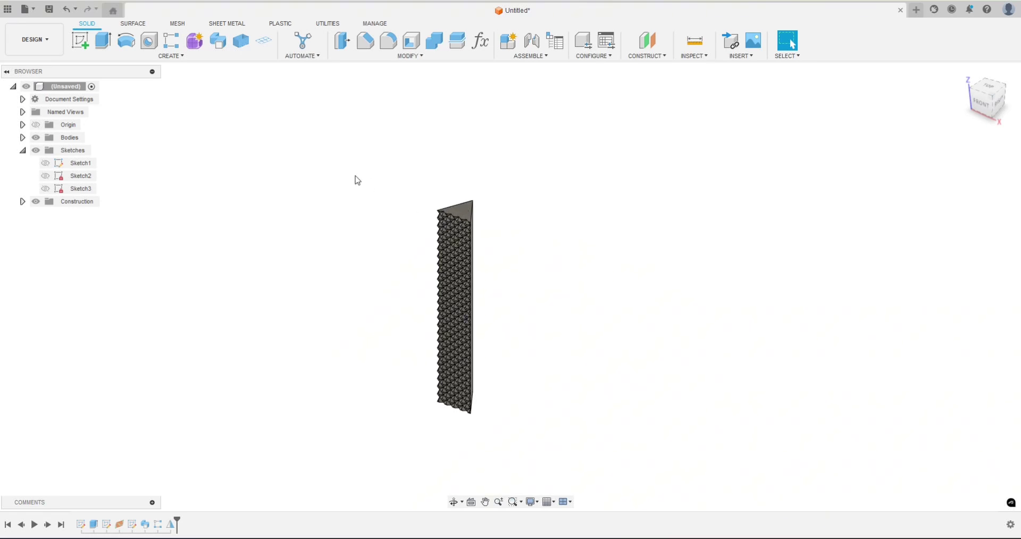
- Start a Circular Pattern with Object Type set to Bodies
{"action": "left_click", "coordinate": [175, 43]}
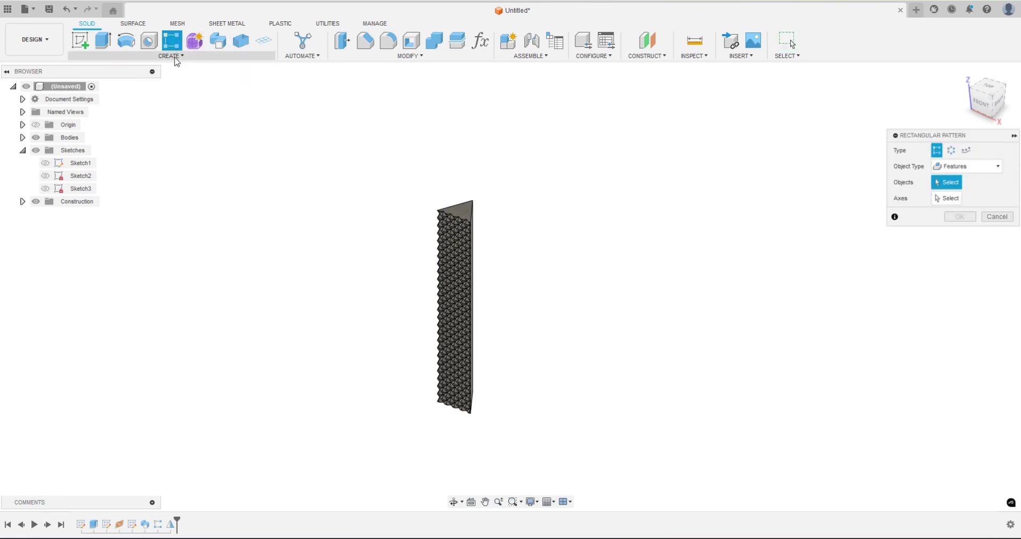
{"action": "left_click", "coordinate": [171, 56]}
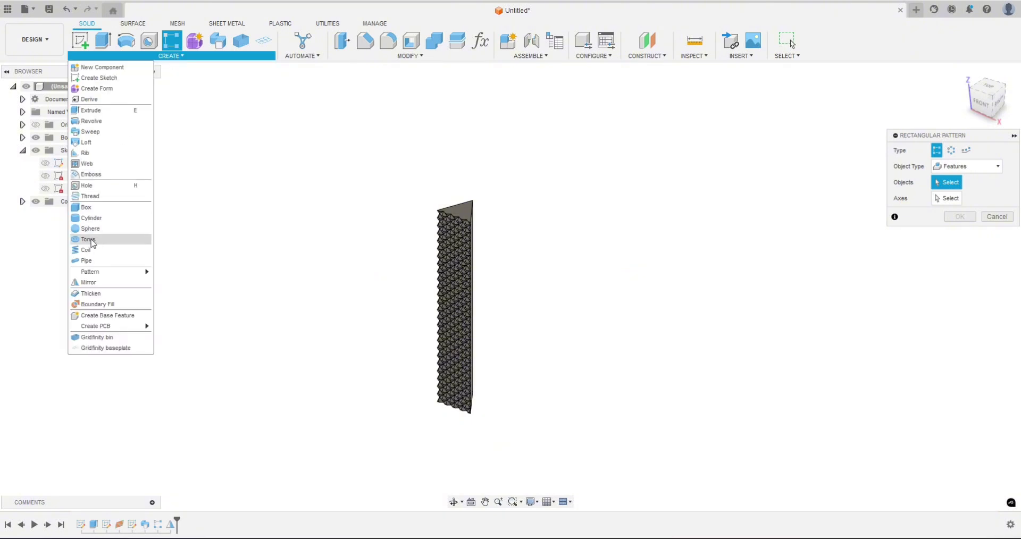
{"action": "mouse_move", "coordinate": [100, 272]}
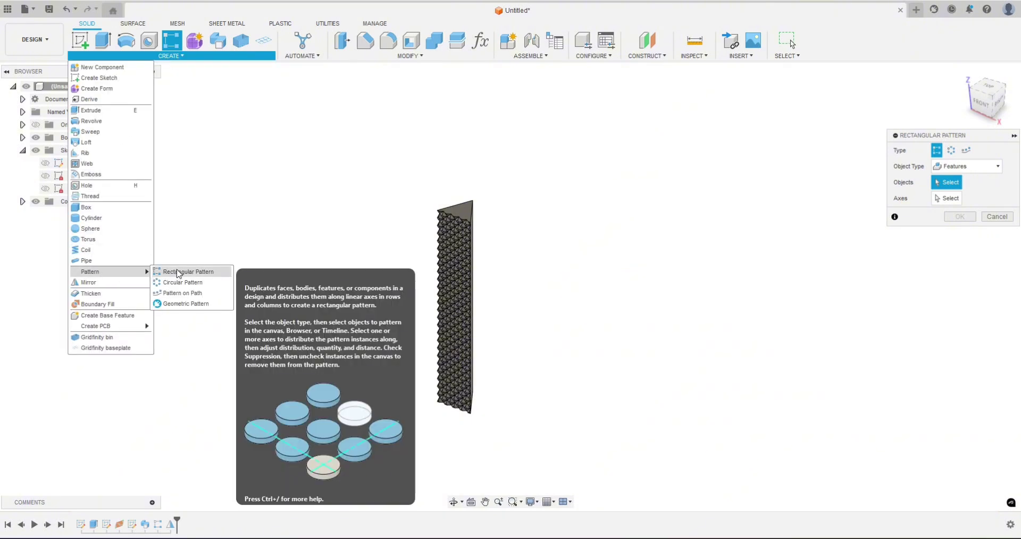
{"action": "left_click", "coordinate": [254, 206]}
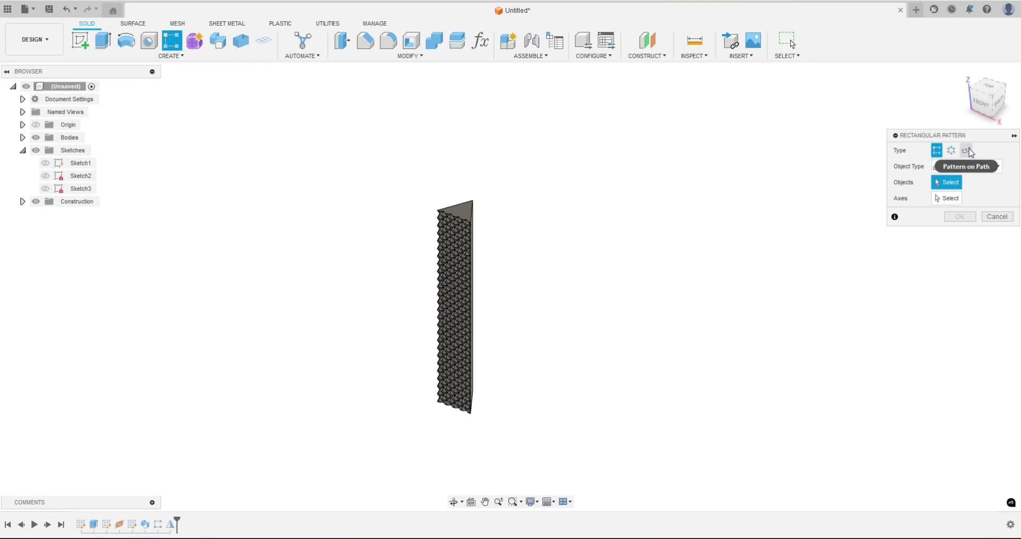
{"action": "left_click", "coordinate": [951, 151]}
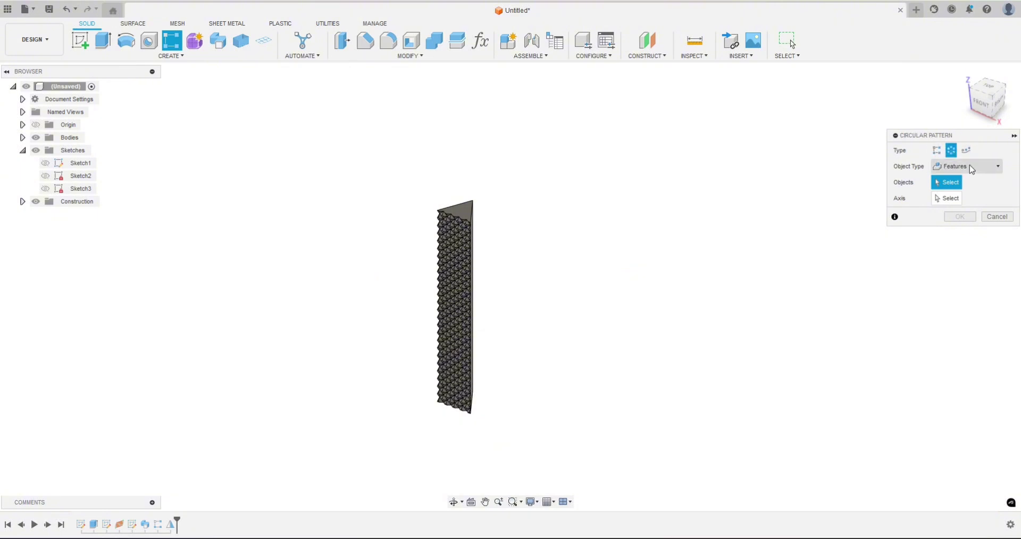
{"action": "left_click", "coordinate": [966, 168]}
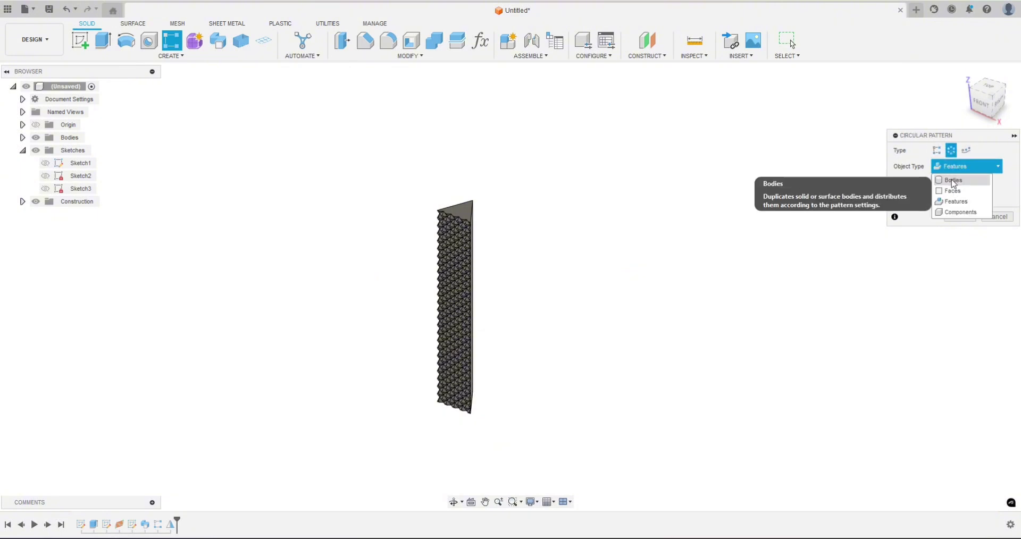
{"action": "left_click", "coordinate": [953, 181]}
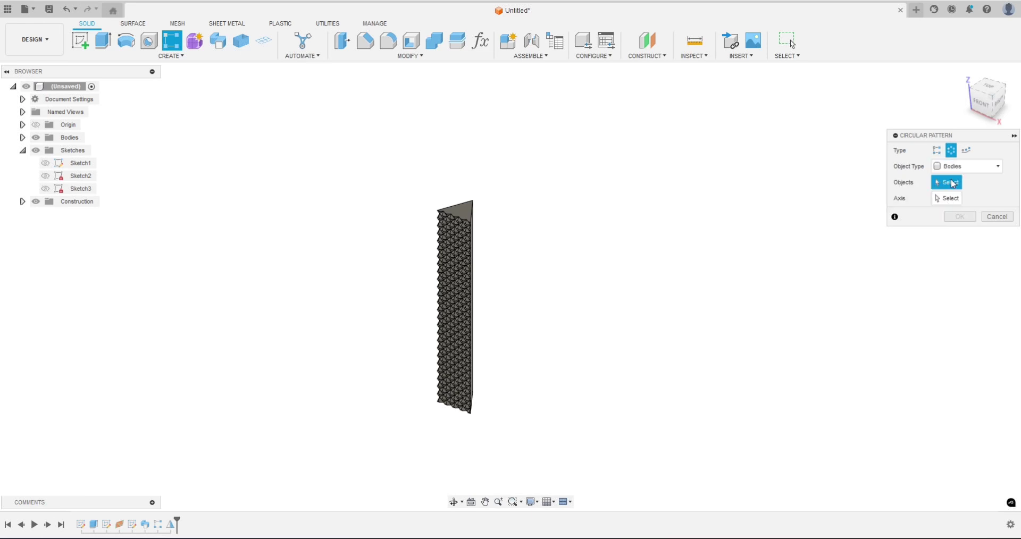
- Pattern Body1 around its vertical edge with quantity 6 and confirm
{"action": "left_click", "coordinate": [460, 215]}
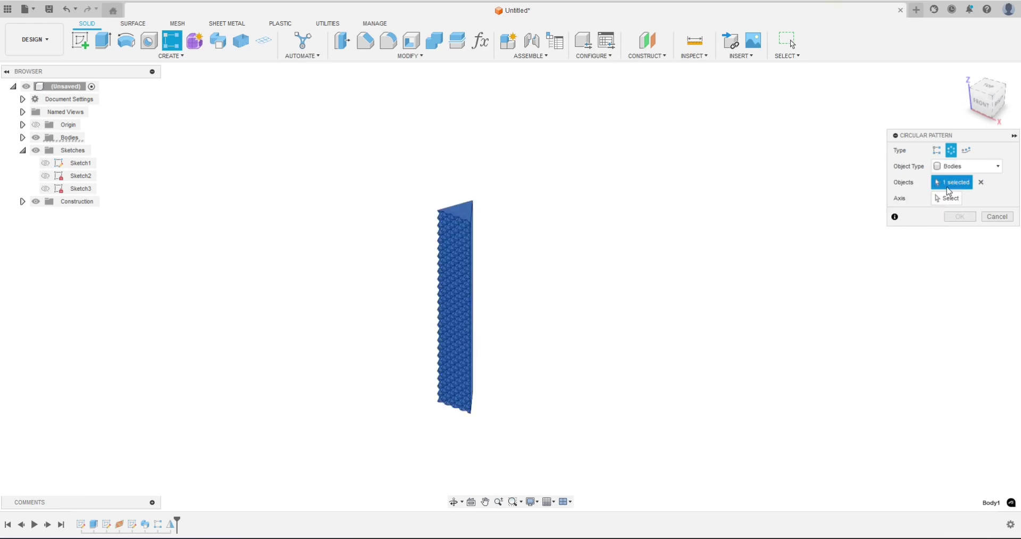
{"action": "left_click", "coordinate": [947, 199]}
{"action": "middle_click_drag", "start_coordinate": [675, 297], "coordinate": [543, 251], "text": "shift"}
{"action": "left_click", "coordinate": [482, 222]}
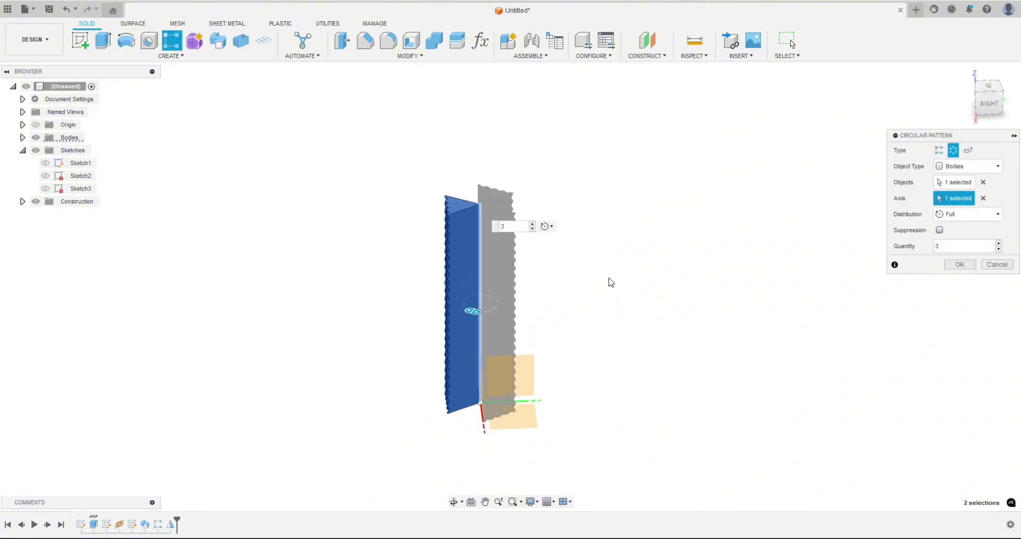
{"action": "double_click", "coordinate": [499, 226]}
{"action": "type", "text": "6"}
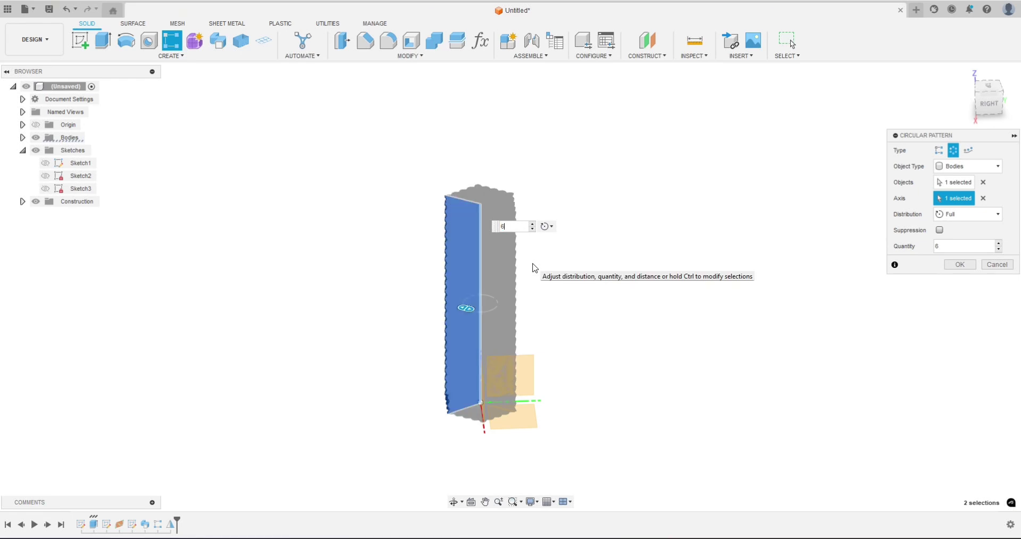
{"action": "left_click", "coordinate": [960, 266]}
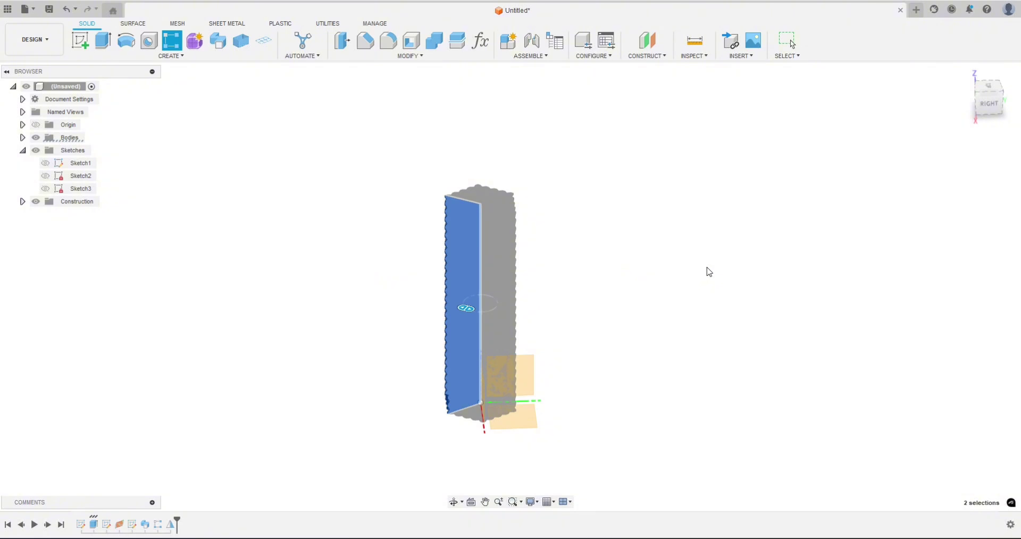
{"action": "middle_click_drag", "start_coordinate": [601, 294], "coordinate": [691, 285], "text": "shift"}
{"action": "scroll", "coordinate": [406, 283], "scroll_direction": "up", "scroll_amount": 6}
{"action": "middle_click_drag", "start_coordinate": [377, 283], "coordinate": [397, 264], "text": "shift"}
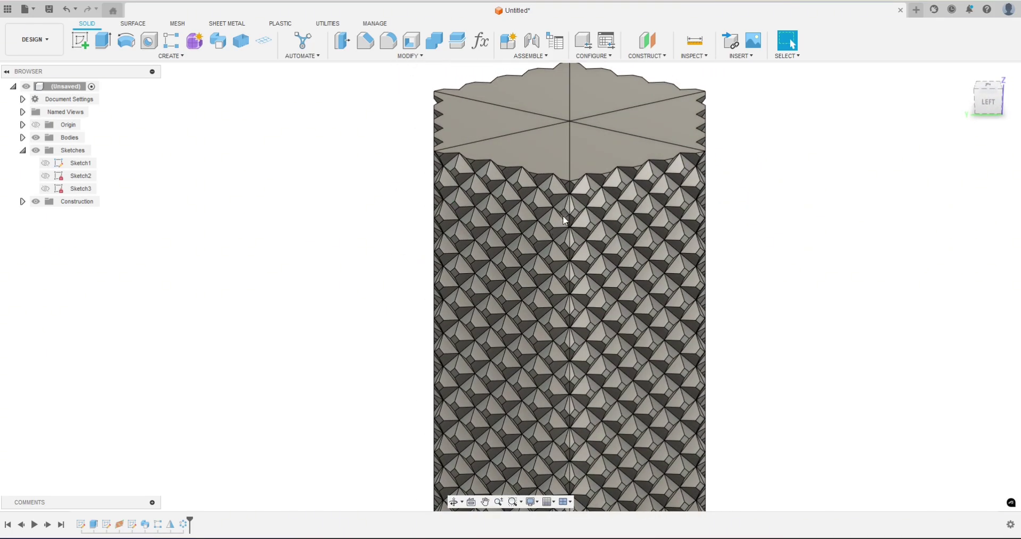
{"action": "scroll", "coordinate": [362, 228], "scroll_direction": "down", "scroll_amount": 3}
{"action": "middle_click_drag", "start_coordinate": [361, 228], "coordinate": [327, 273], "text": "shift"}
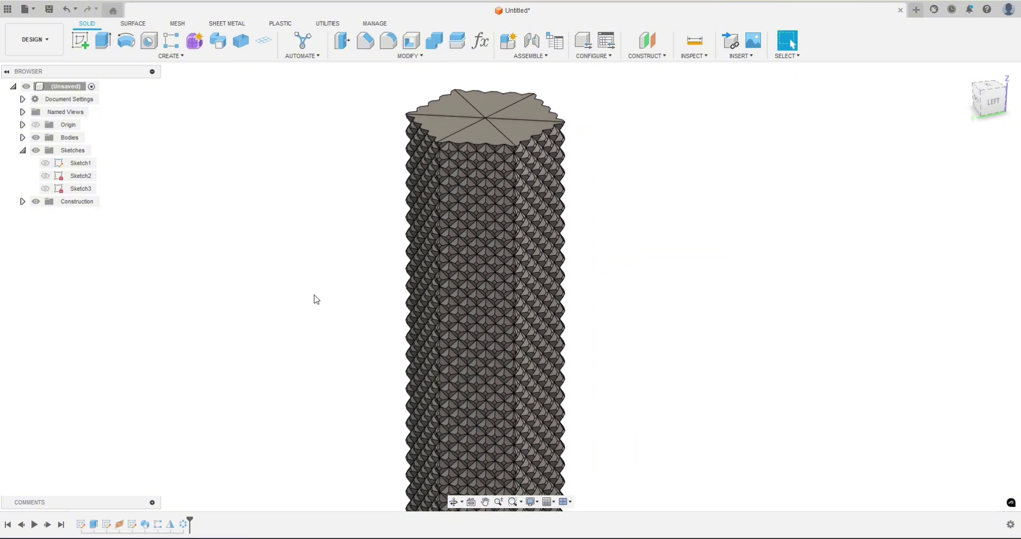
{"action": "scroll", "coordinate": [366, 300], "scroll_direction": "down", "scroll_amount": 1}
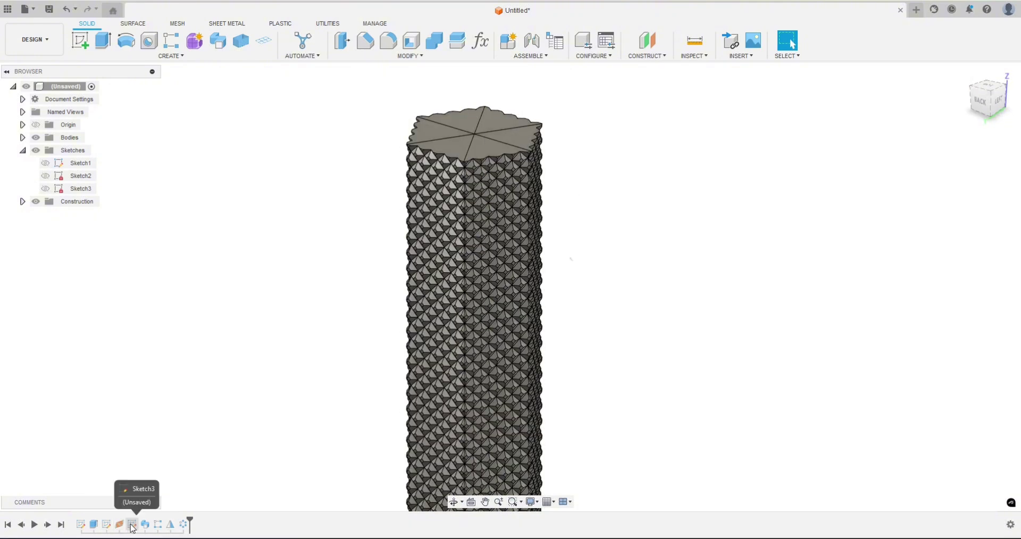
- Change Sketch3's 2.00 mm dimension to 1.5 mm
{"action": "double_click", "coordinate": [132, 525]}
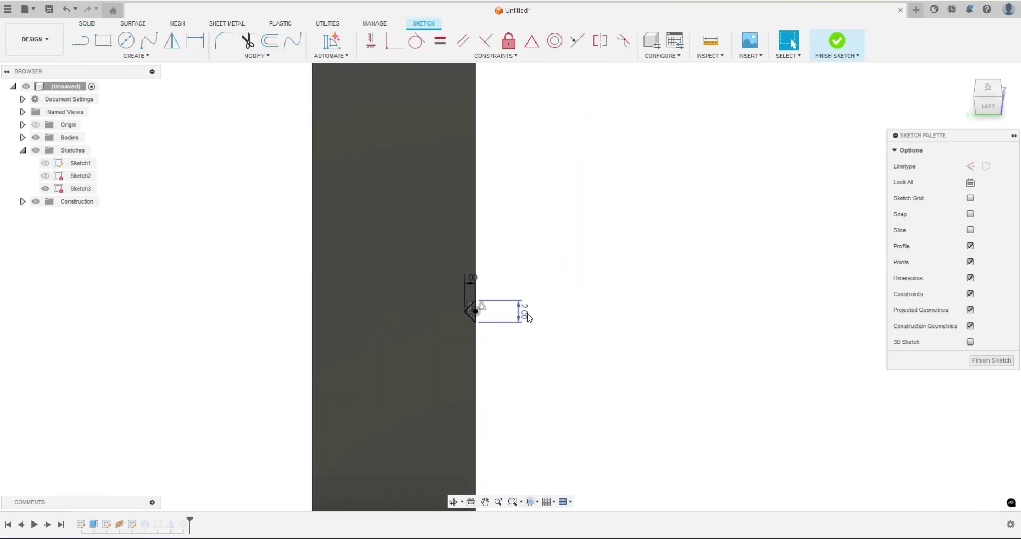
{"action": "double_click", "coordinate": [527, 313]}
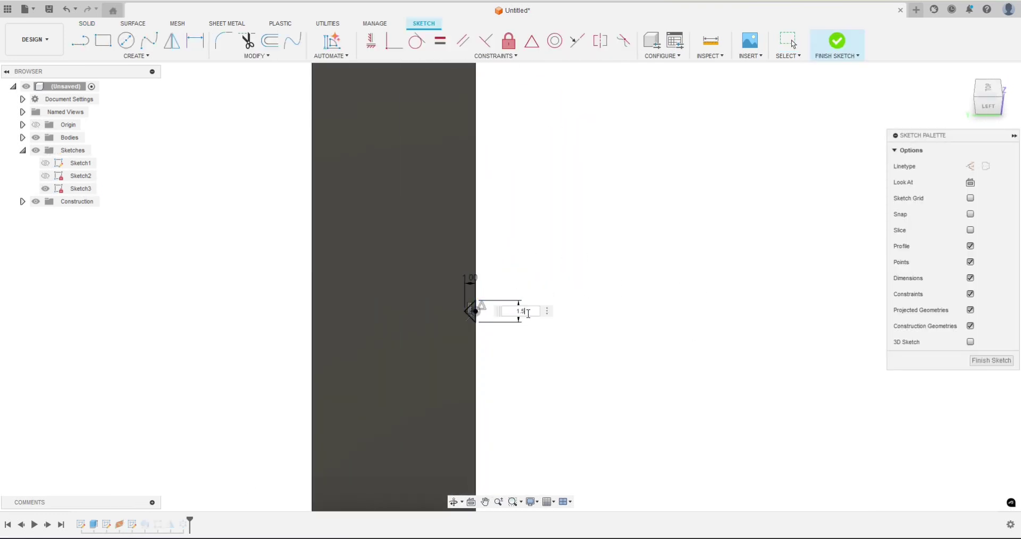
{"action": "type", "text": "1.5"}
{"action": "key", "text": "Return"}
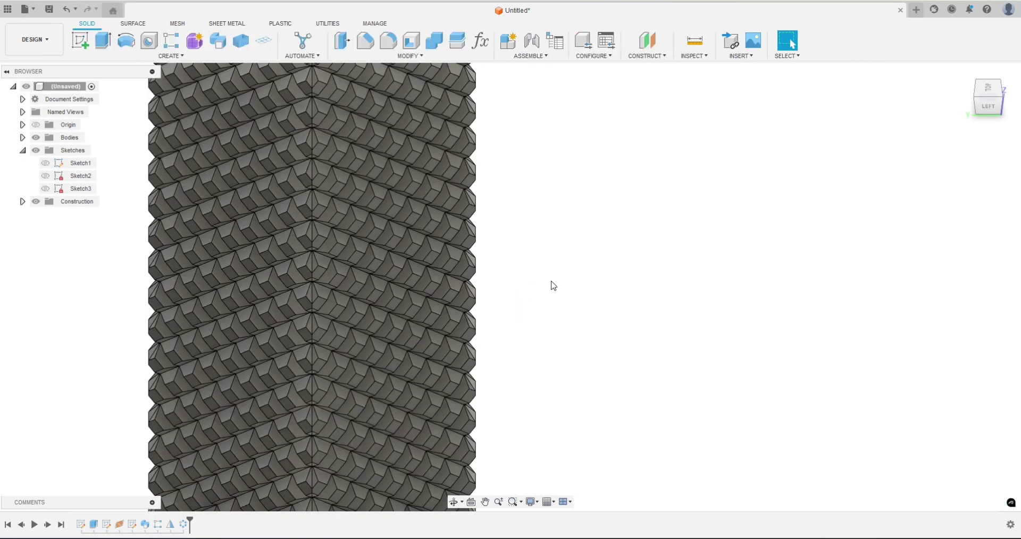
- Switch the camera to Perspective view
{"action": "middle_click_drag", "start_coordinate": [548, 282], "coordinate": [656, 337], "text": "shift"}
{"action": "scroll", "coordinate": [618, 257], "scroll_direction": "down", "scroll_amount": 3}
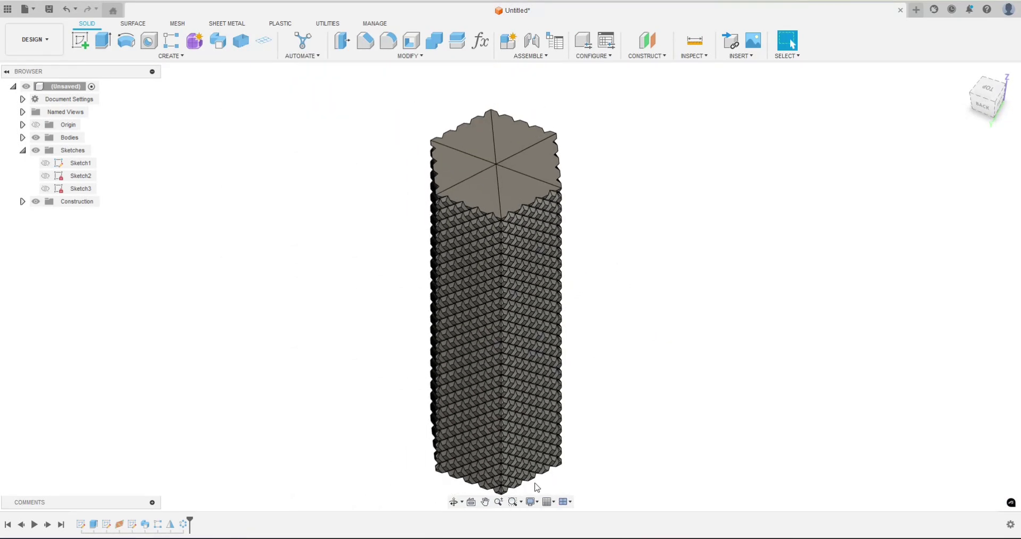
{"action": "left_click", "coordinate": [533, 502]}
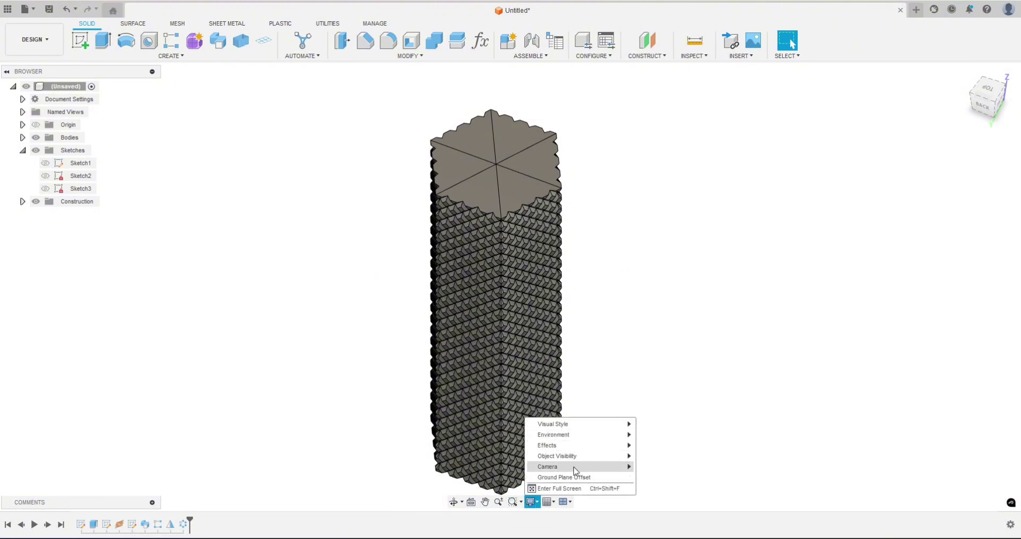
{"action": "mouse_move", "coordinate": [576, 470]}
{"action": "left_click", "coordinate": [650, 478]}
- Orbit and zoom around the prism to inspect the finer diamond knurl
{"action": "middle_click_drag", "start_coordinate": [617, 423], "coordinate": [683, 397], "text": "shift"}
{"action": "scroll", "coordinate": [505, 159], "scroll_direction": "up", "scroll_amount": 5}
{"action": "middle_click_drag", "start_coordinate": [649, 239], "coordinate": [627, 237], "text": "shift"}
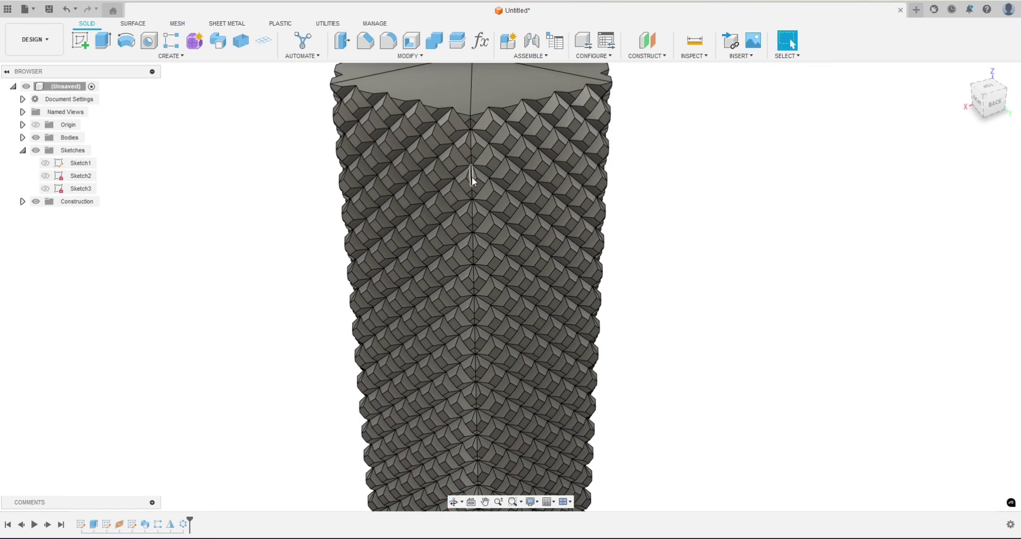
{"action": "scroll", "coordinate": [473, 170], "scroll_direction": "down", "scroll_amount": 3}
{"action": "scroll", "coordinate": [271, 385], "scroll_direction": "down", "scroll_amount": 2}
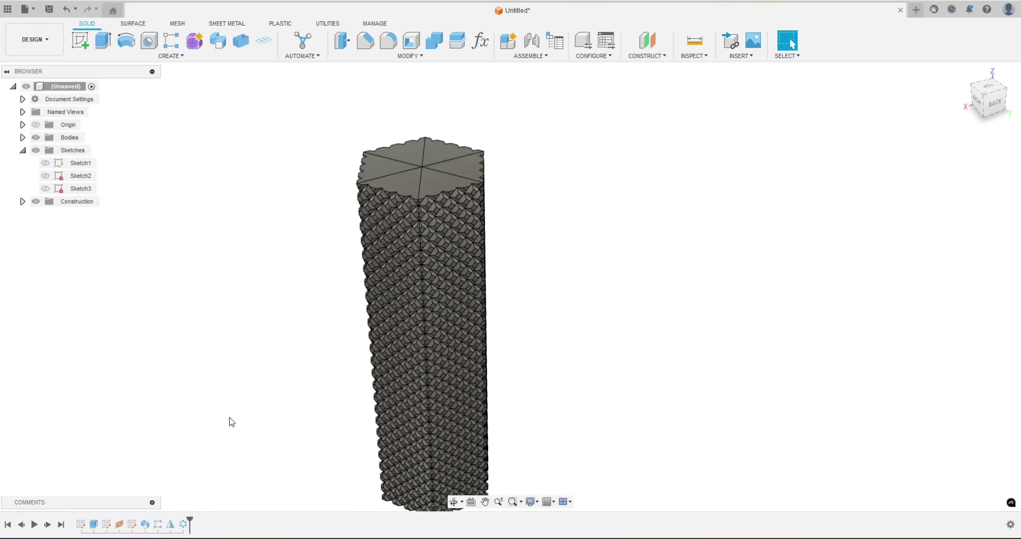
{"action": "scroll", "coordinate": [386, 247], "scroll_direction": "up", "scroll_amount": 1}
{"action": "scroll", "coordinate": [386, 246], "scroll_direction": "up", "scroll_amount": 3}
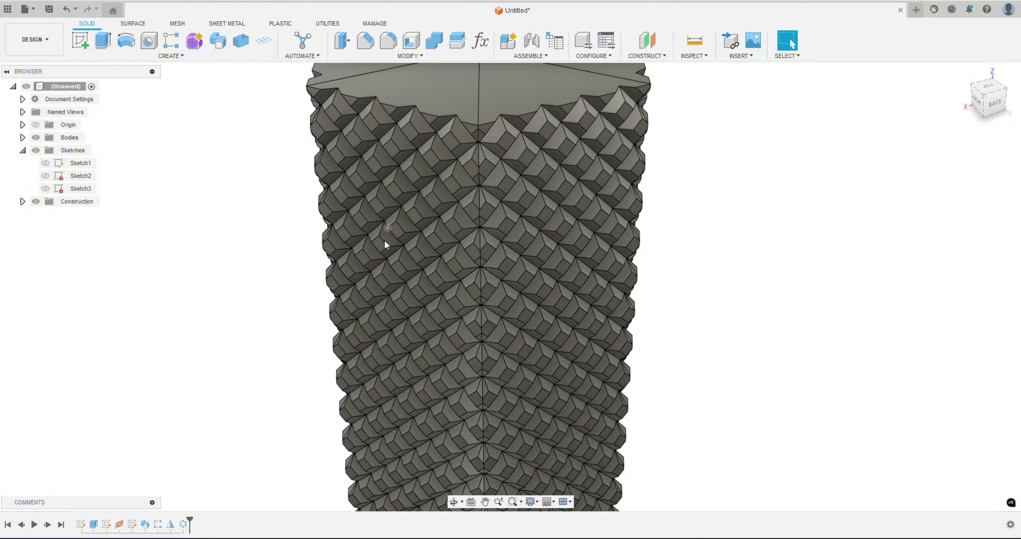
{"action": "scroll", "coordinate": [288, 344], "scroll_direction": "down", "scroll_amount": 2}
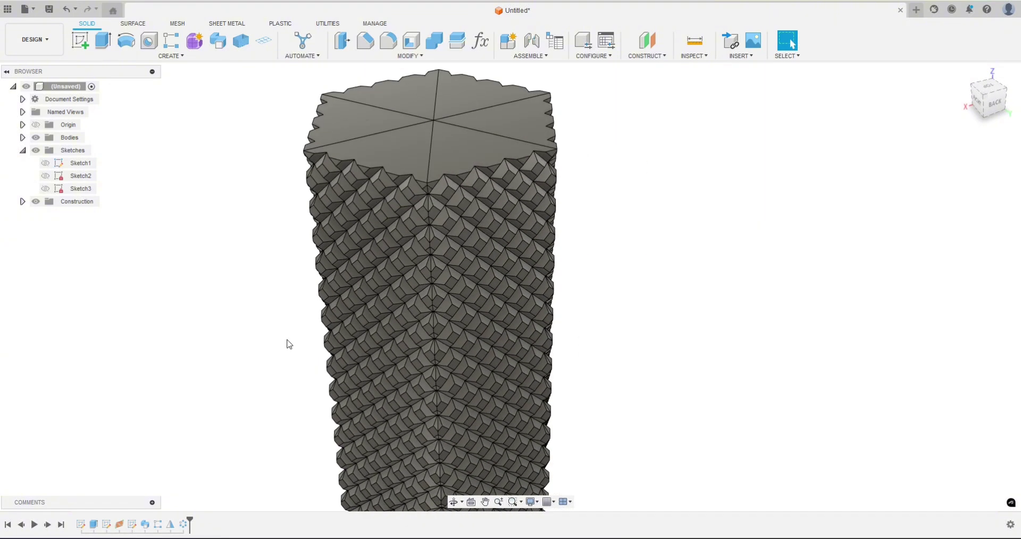
- Edit the rectangular pattern to use an Axis 1 quantity of 25, then inspect the result
{"action": "double_click", "coordinate": [159, 525]}
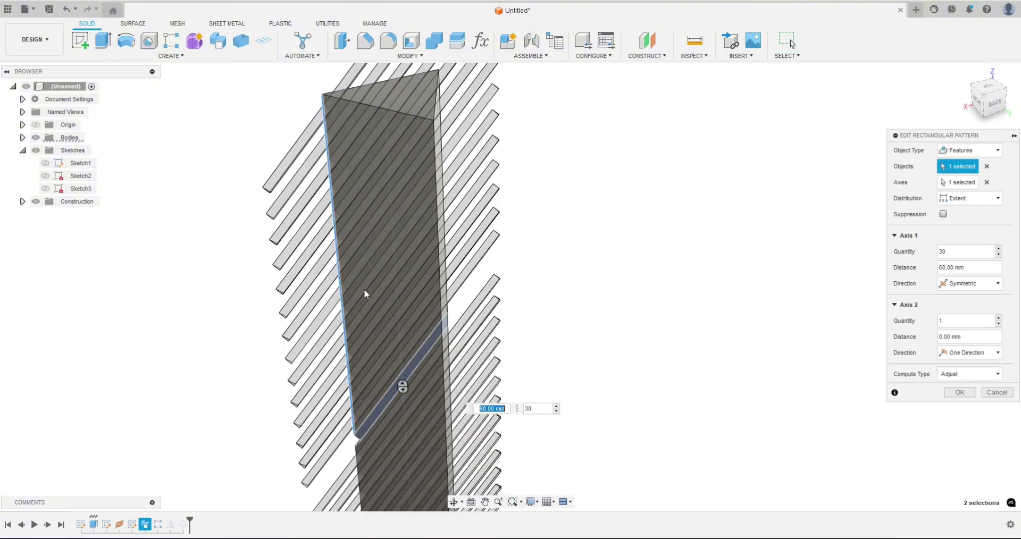
{"action": "left_click", "coordinate": [943, 252]}
{"action": "type", "text": "25"}
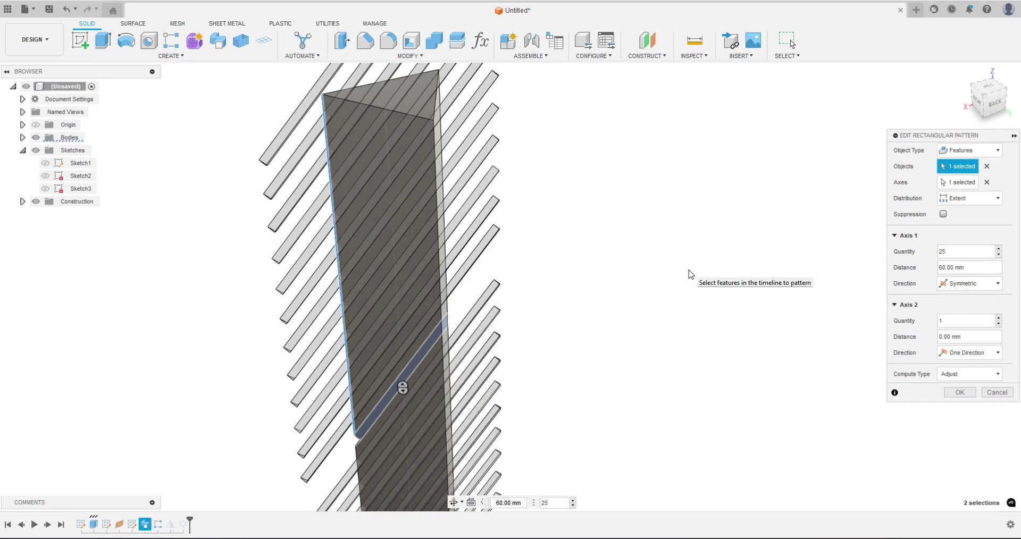
{"action": "left_click", "coordinate": [967, 395]}
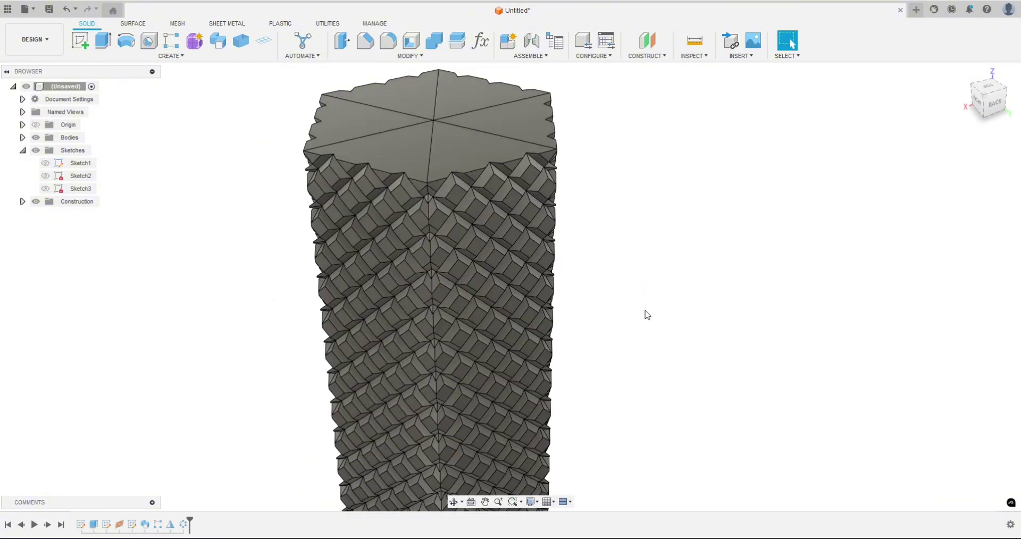
{"action": "middle_click_drag", "start_coordinate": [643, 319], "coordinate": [547, 291], "text": "shift"}
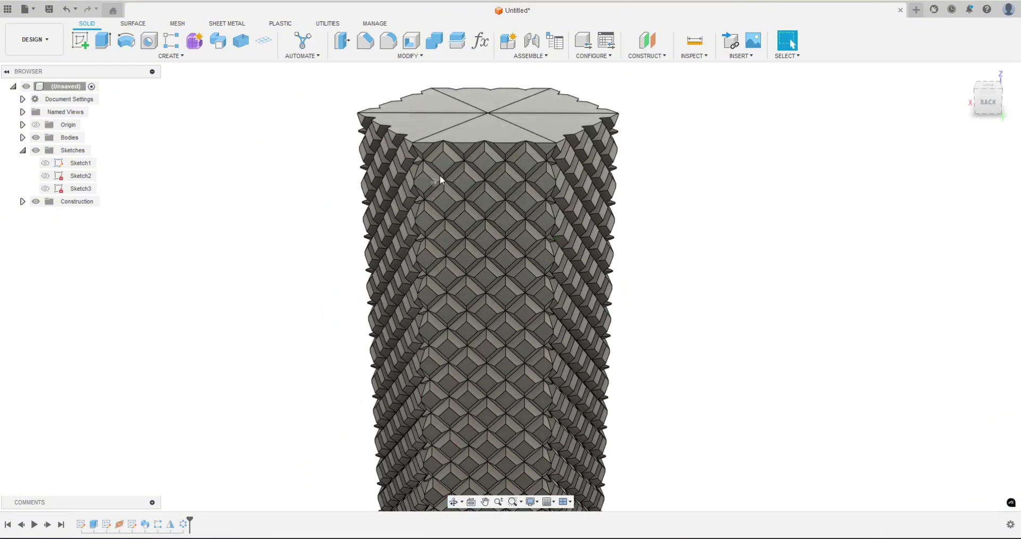
{"action": "middle_click_drag", "start_coordinate": [275, 306], "coordinate": [354, 292], "text": "shift"}
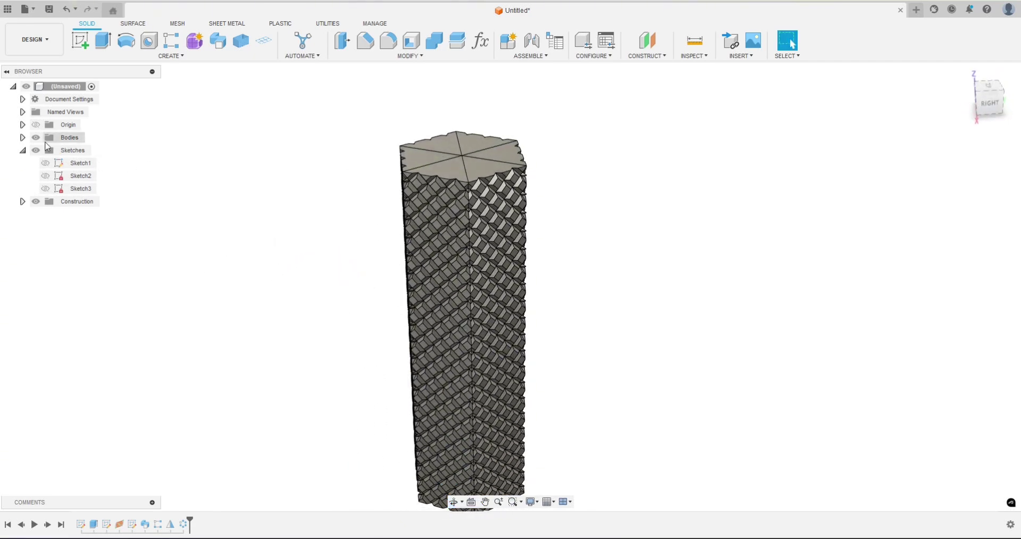
- Expand the Bodies list and briefly hide then reshow Body6
{"action": "left_click", "coordinate": [23, 137]}
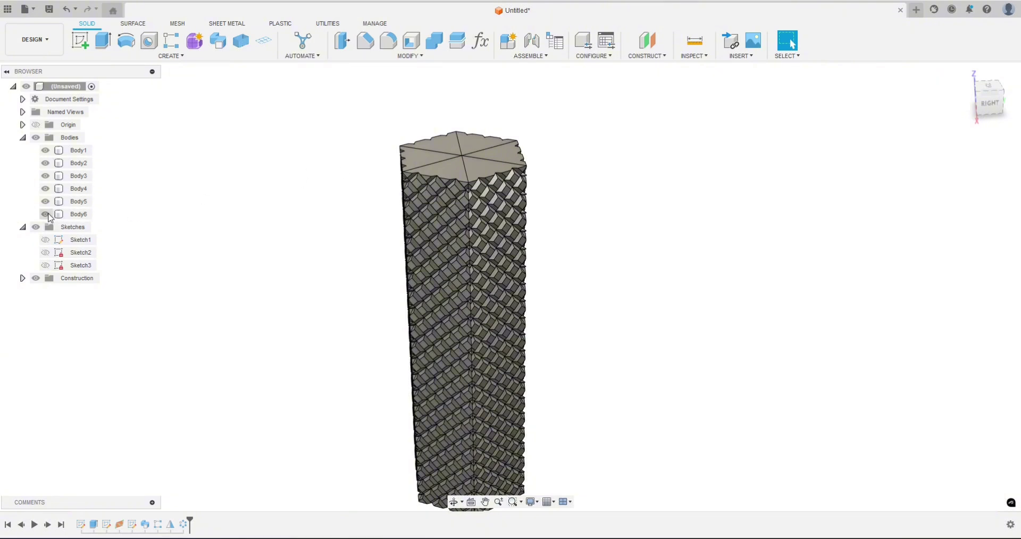
{"action": "left_click", "coordinate": [45, 215]}
{"action": "left_click", "coordinate": [46, 214]}
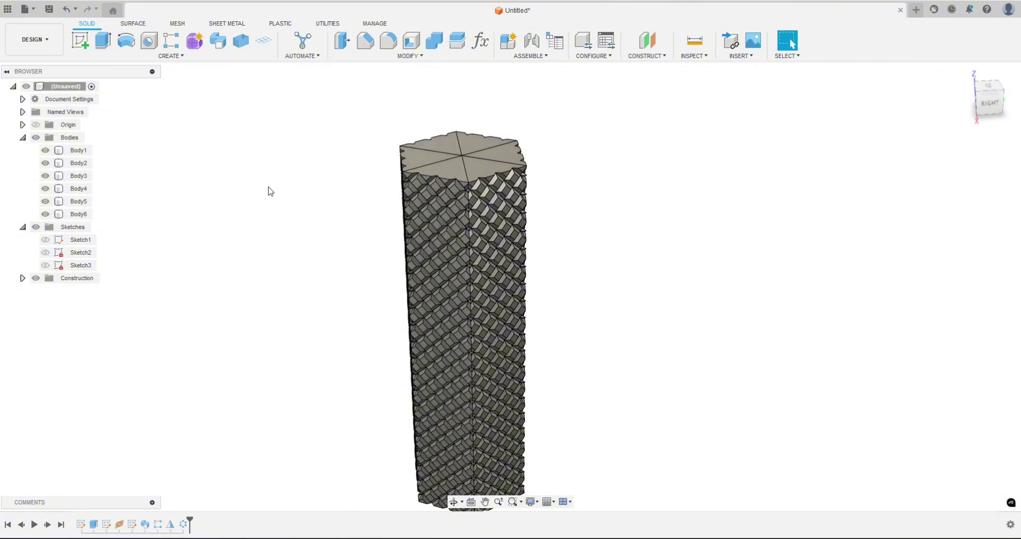
- Set up a Combine with Body1 as target and Body2 through Body6 as tool bodies
{"action": "left_click", "coordinate": [435, 42]}
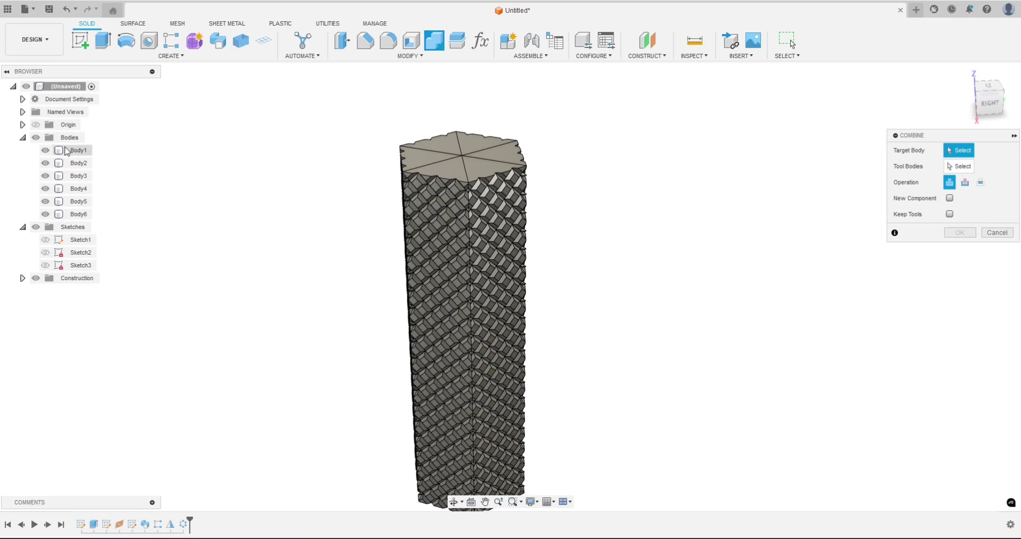
{"action": "left_click", "coordinate": [65, 154]}
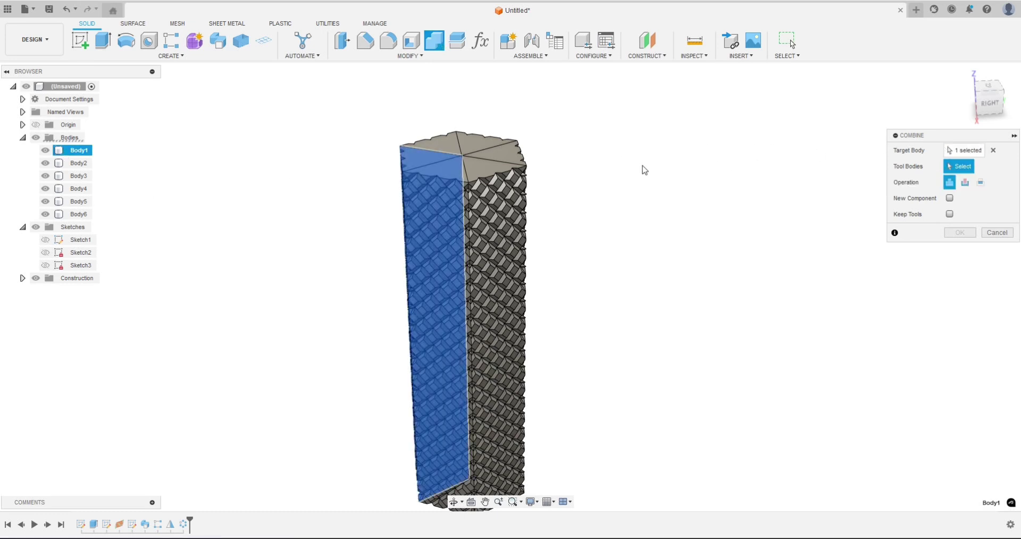
{"action": "left_click", "coordinate": [60, 165]}
{"action": "left_click", "coordinate": [60, 177]}
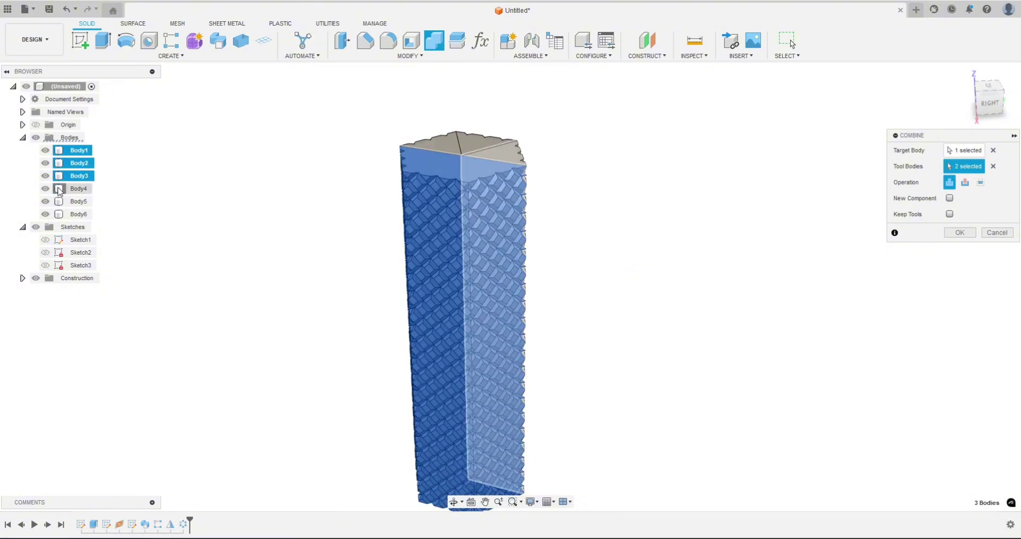
{"action": "left_click", "coordinate": [59, 189]}
{"action": "left_click", "coordinate": [58, 203]}
{"action": "left_click", "coordinate": [59, 216]}
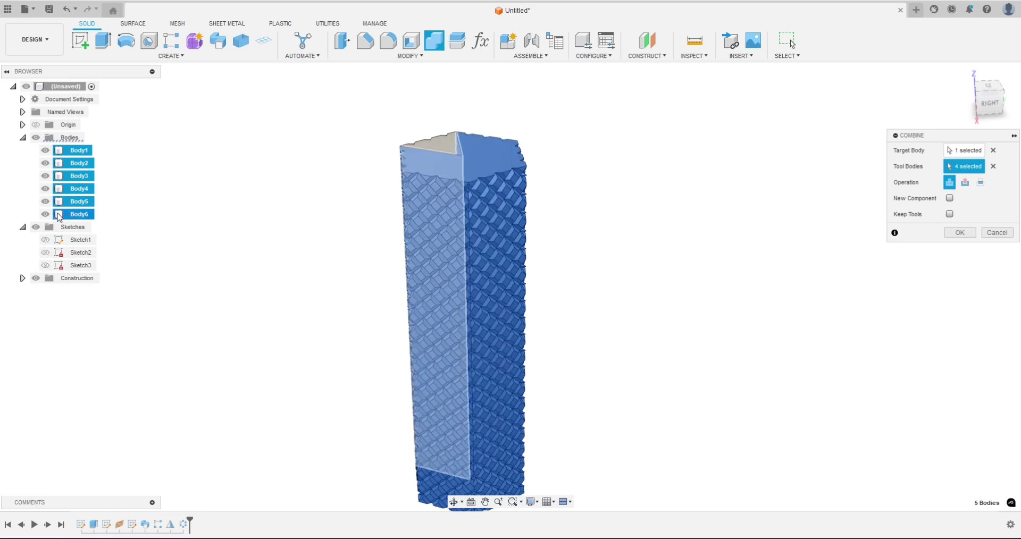
{"action": "left_click", "coordinate": [59, 215]}
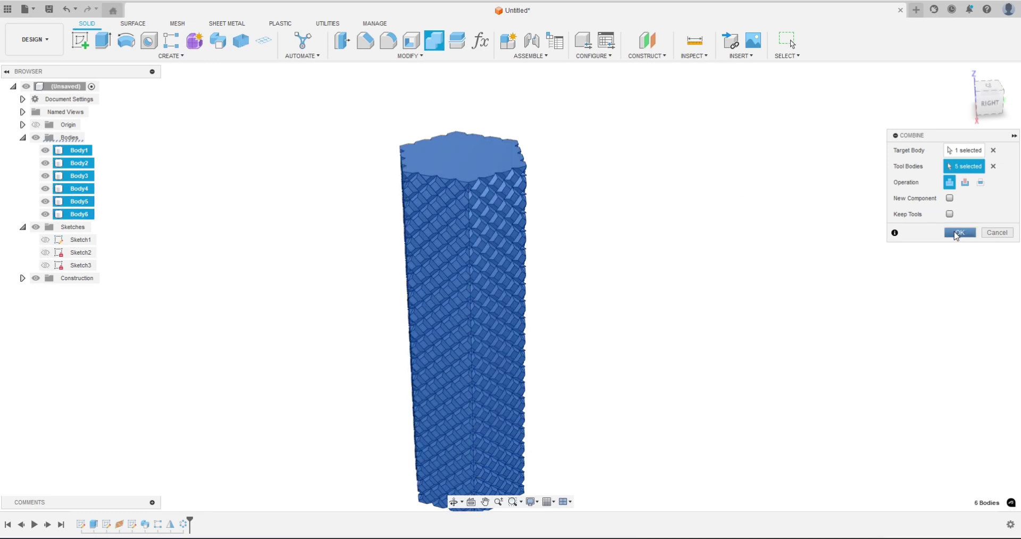
- Confirm the combine into one body, then set R-Pattern1's Axis 1 quantity to 35
{"action": "key", "text": "Return"}
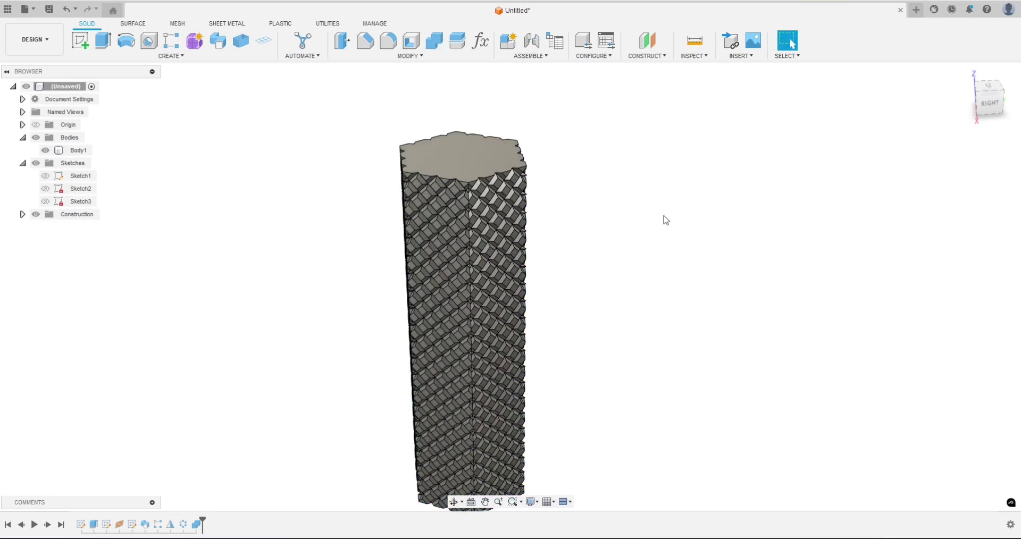
{"action": "middle_click_drag", "start_coordinate": [476, 157], "coordinate": [390, 359], "text": "shift"}
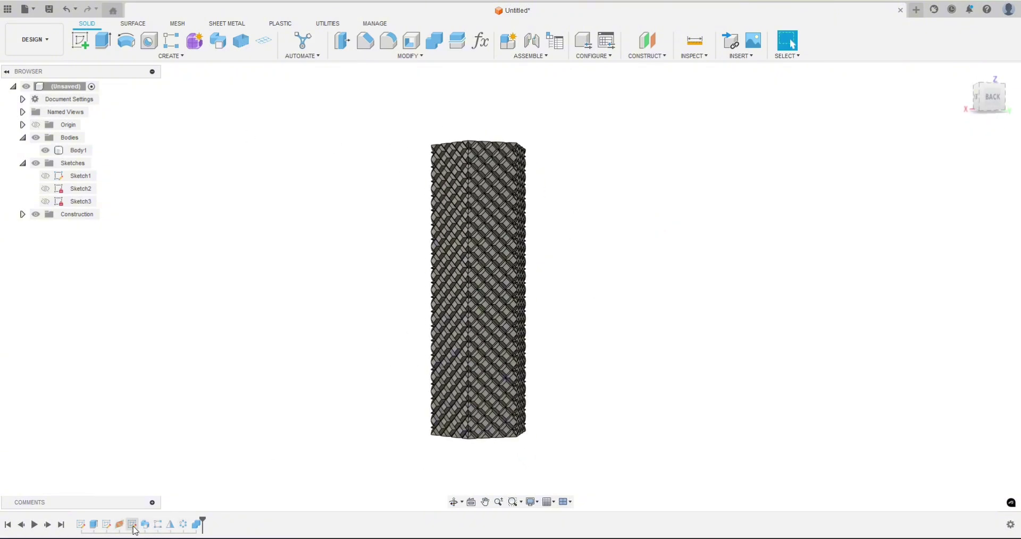
{"action": "left_click", "coordinate": [158, 524]}
{"action": "double_click", "coordinate": [158, 527]}
{"action": "left_click_drag", "start_coordinate": [952, 252], "coordinate": [923, 254]}
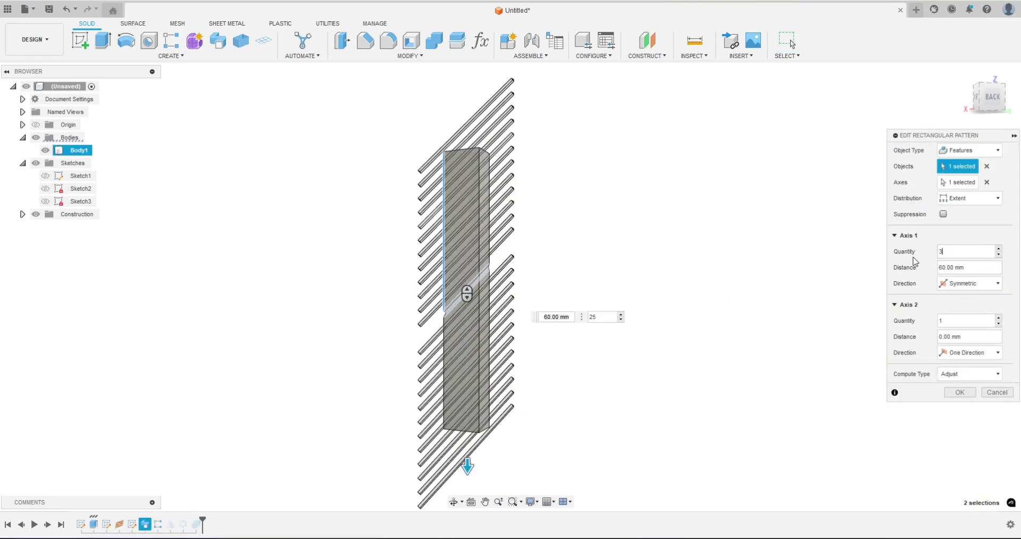
{"action": "type", "text": "35"}
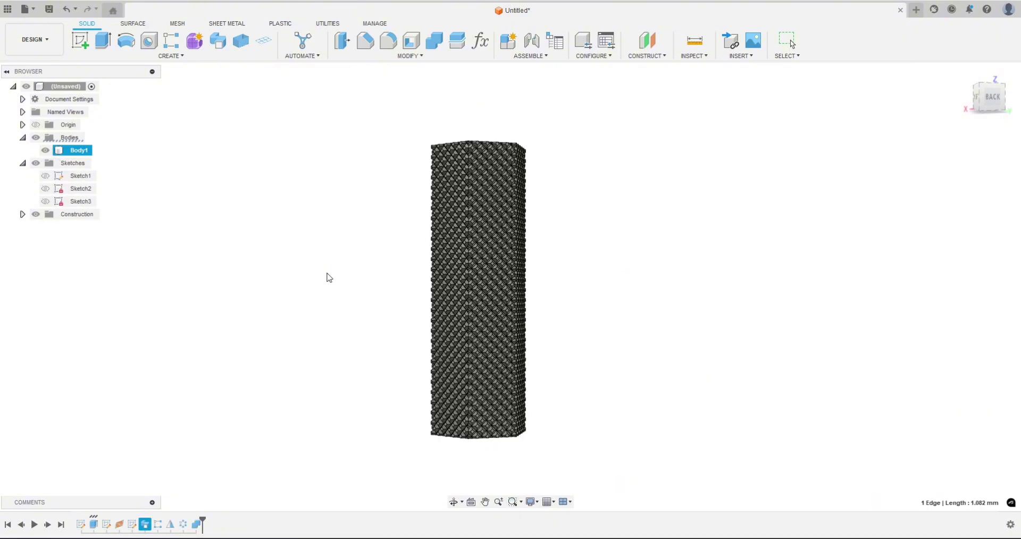
{"action": "middle_click_drag", "start_coordinate": [331, 276], "coordinate": [390, 273], "text": "shift"}
{"action": "scroll", "coordinate": [552, 258], "scroll_direction": "up", "scroll_amount": 4}
{"action": "middle_click_drag", "start_coordinate": [613, 333], "coordinate": [572, 385], "text": "shift"}
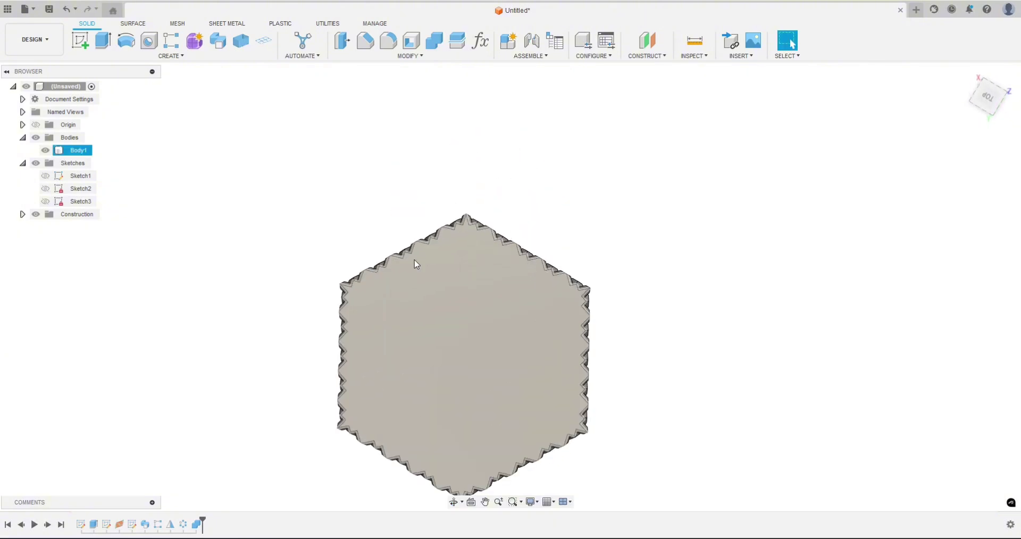
{"action": "left_click", "coordinate": [423, 212]}
{"action": "middle_click_drag", "start_coordinate": [606, 330], "coordinate": [632, 274], "text": "shift"}
{"action": "scroll", "coordinate": [631, 274], "scroll_direction": "down", "scroll_amount": 3}
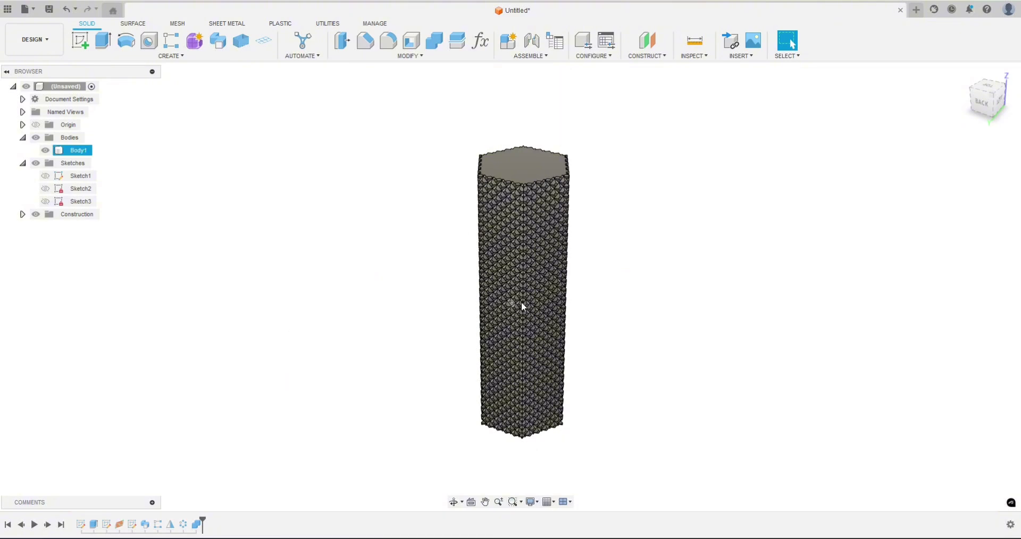
{"action": "middle_click_drag", "start_coordinate": [480, 247], "coordinate": [444, 281], "text": "shift"}
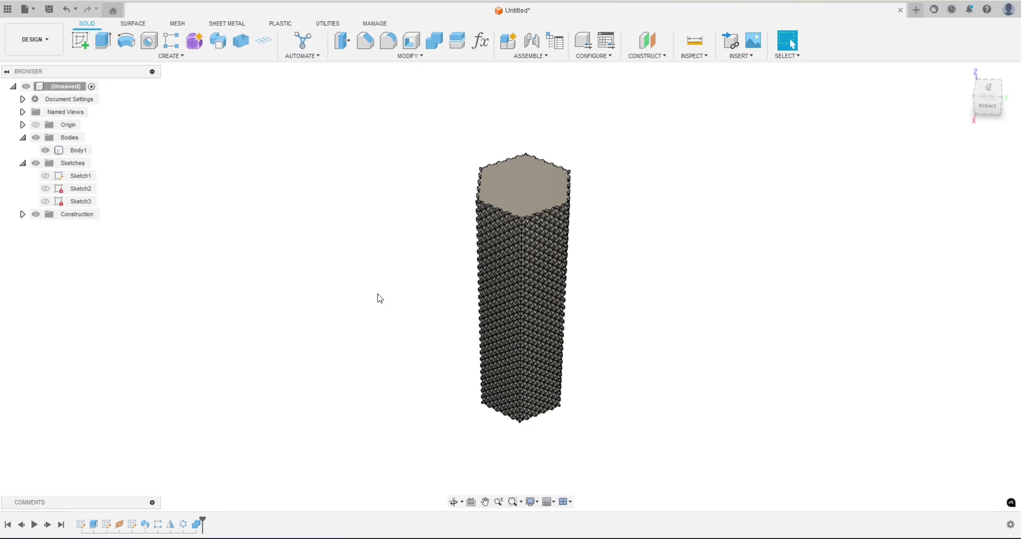
{"action": "middle_click_drag", "start_coordinate": [380, 299], "coordinate": [236, 343], "text": "shift"}
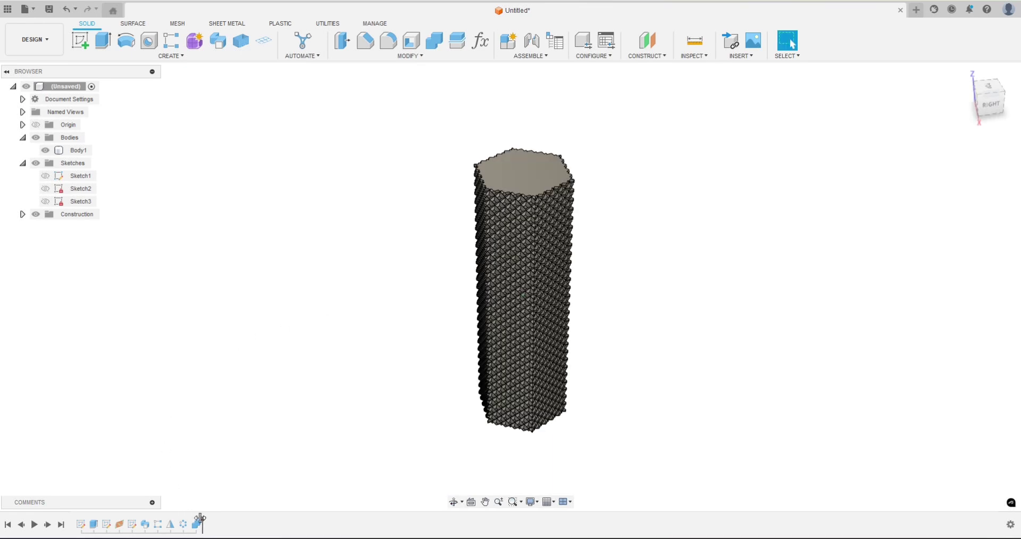
- Roll the history back after Sketch1, show it, and select the hexagon and triangle profiles
{"action": "left_click_drag", "start_coordinate": [203, 523], "coordinate": [86, 522]}
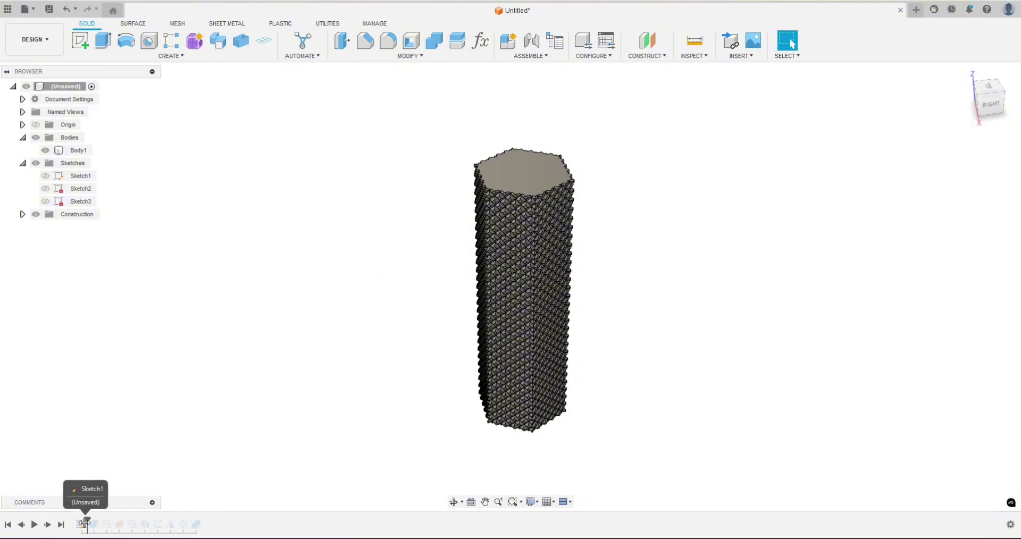
{"action": "left_click", "coordinate": [45, 150]}
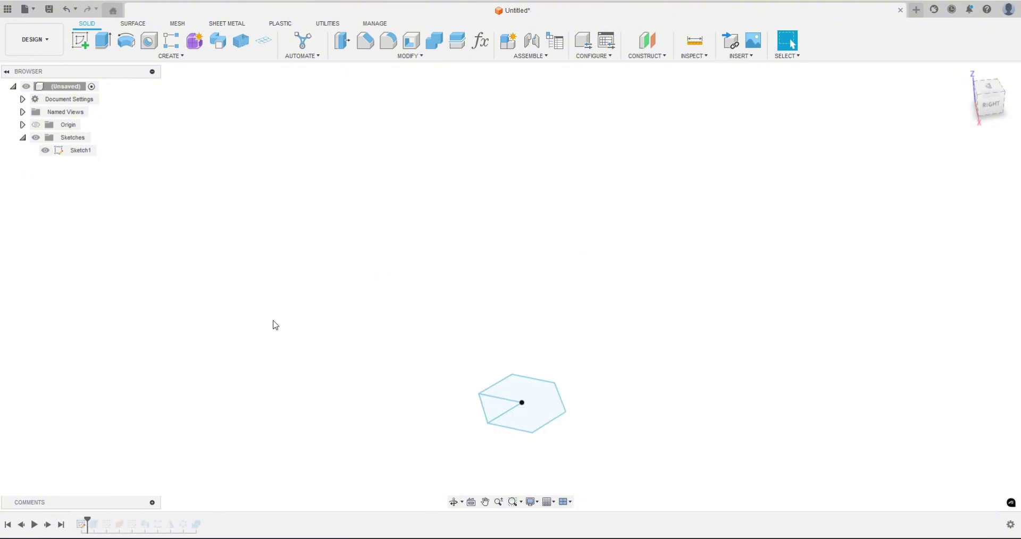
{"action": "left_click", "coordinate": [533, 412]}
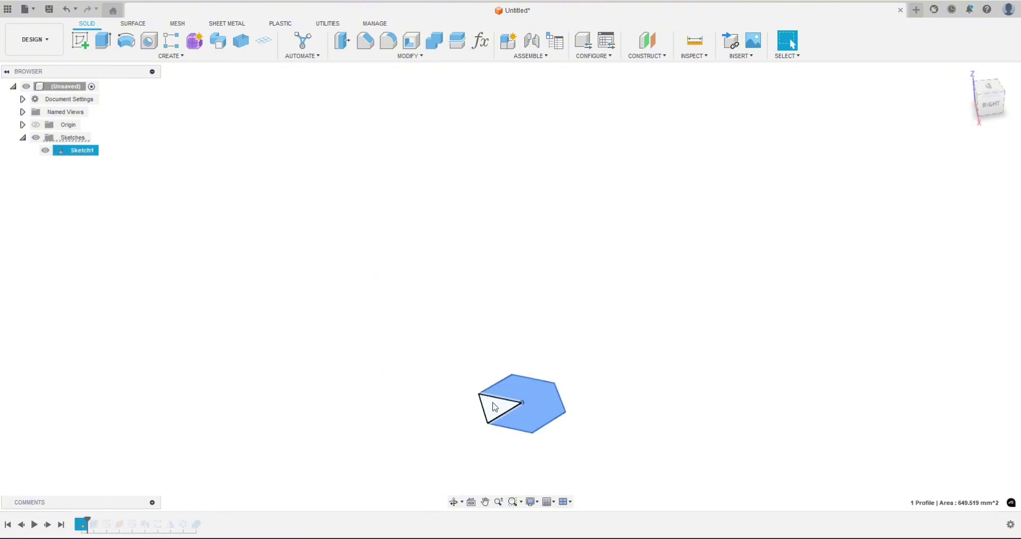
{"action": "left_click", "coordinate": [211, 445]}
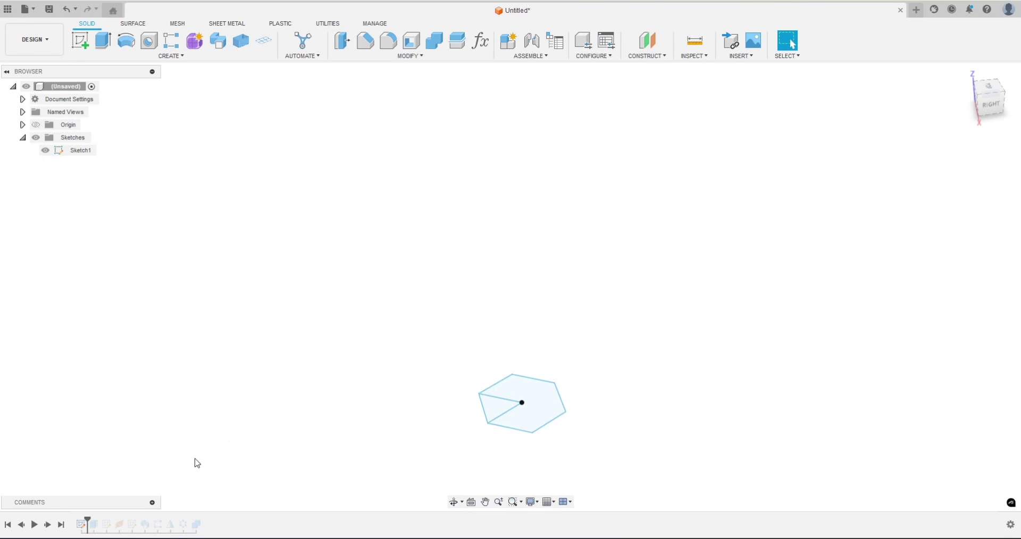
{"action": "left_click", "coordinate": [505, 407]}
{"action": "left_click", "coordinate": [531, 412]}
- Extrude the selected profiles 100 mm as a new body and orbit to inspect it
{"action": "key", "text": "e"}
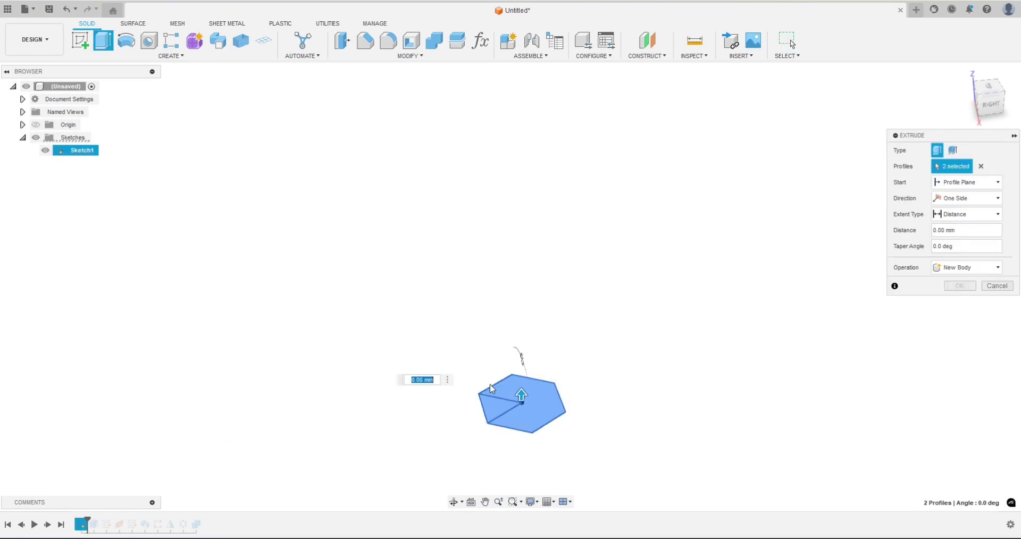
{"action": "left_click_drag", "start_coordinate": [520, 396], "coordinate": [525, 127]}
{"action": "left_click", "coordinate": [959, 287]}
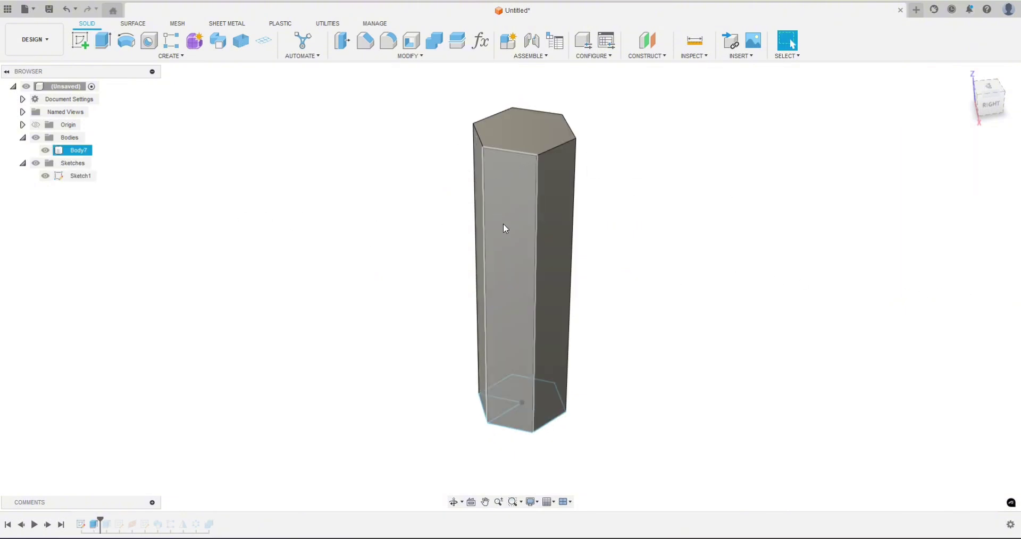
{"action": "middle_click_drag", "start_coordinate": [347, 266], "coordinate": [337, 278], "text": "shift"}
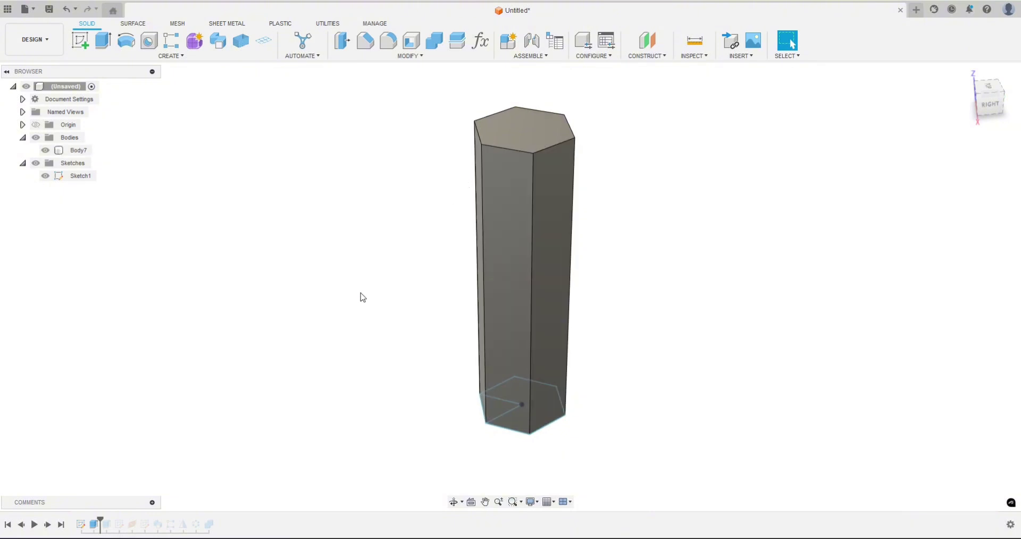
{"action": "middle_click_drag", "start_coordinate": [363, 296], "coordinate": [431, 309], "text": "shift"}
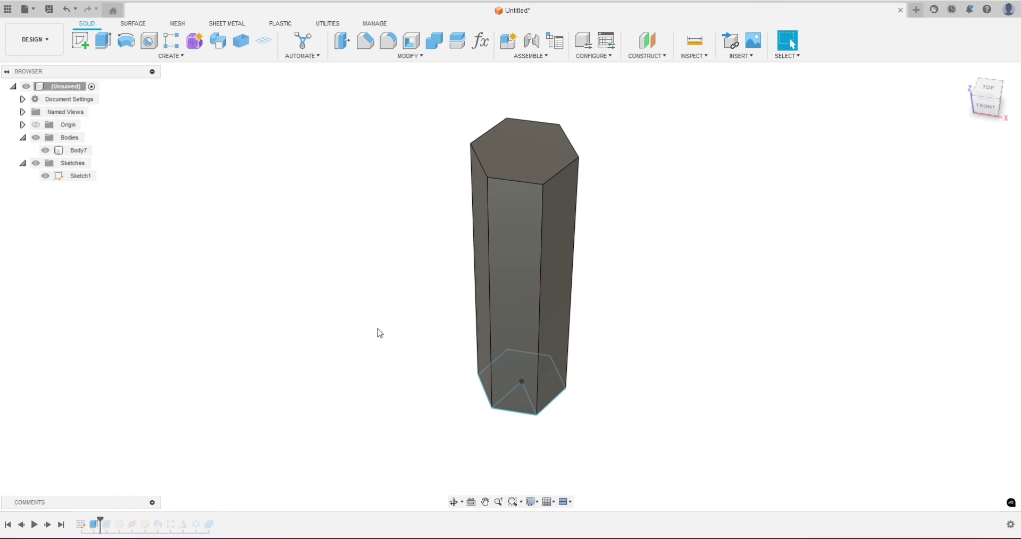
{"action": "middle_click_drag", "start_coordinate": [379, 333], "coordinate": [672, 315], "text": "shift"}
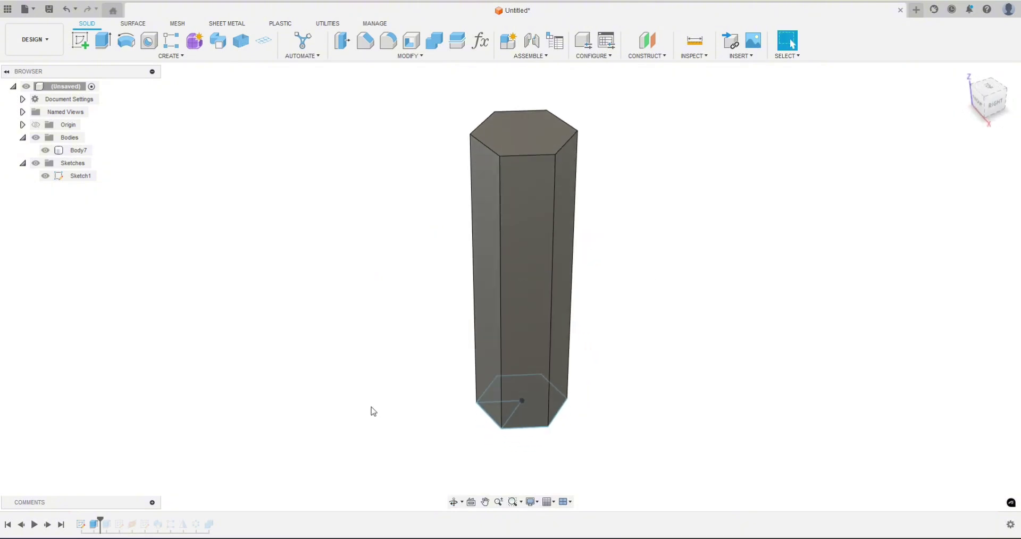
- Delete Extrude2 and roll the timeline forward to include all features
{"action": "right_click", "coordinate": [95, 523]}
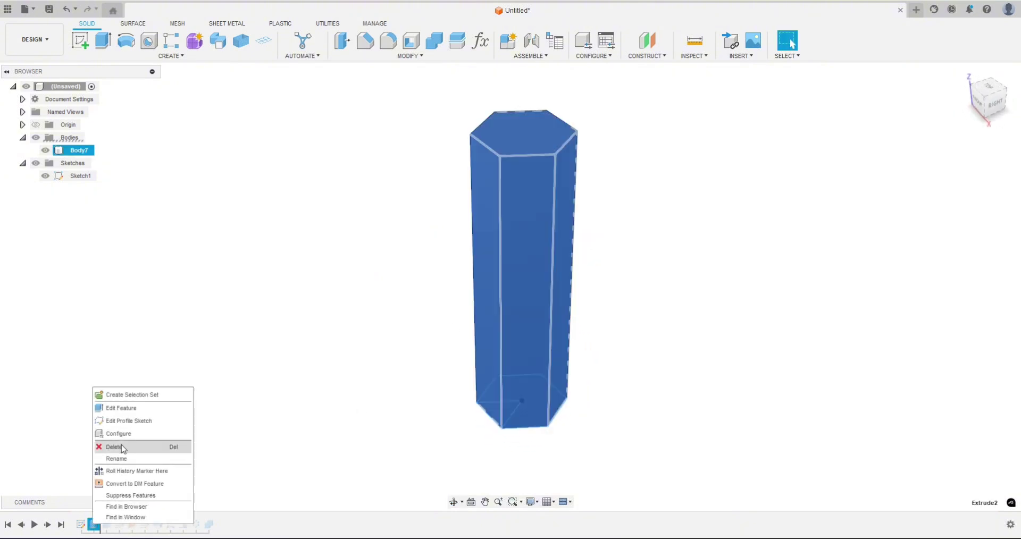
{"action": "left_click", "coordinate": [121, 449]}
{"action": "left_click_drag", "start_coordinate": [87, 524], "coordinate": [198, 523]}
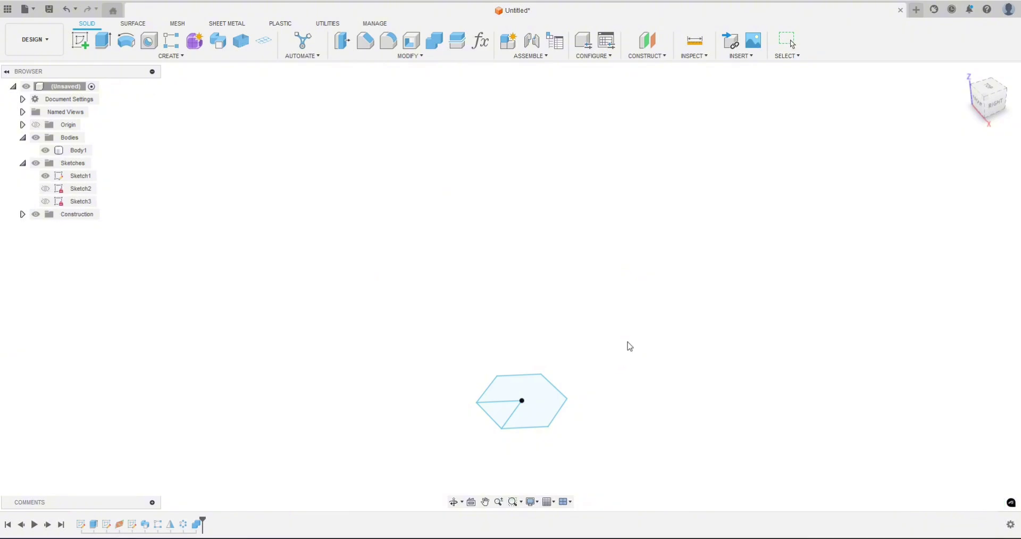
{"action": "middle_click_drag", "start_coordinate": [401, 328], "coordinate": [394, 312], "text": "shift"}
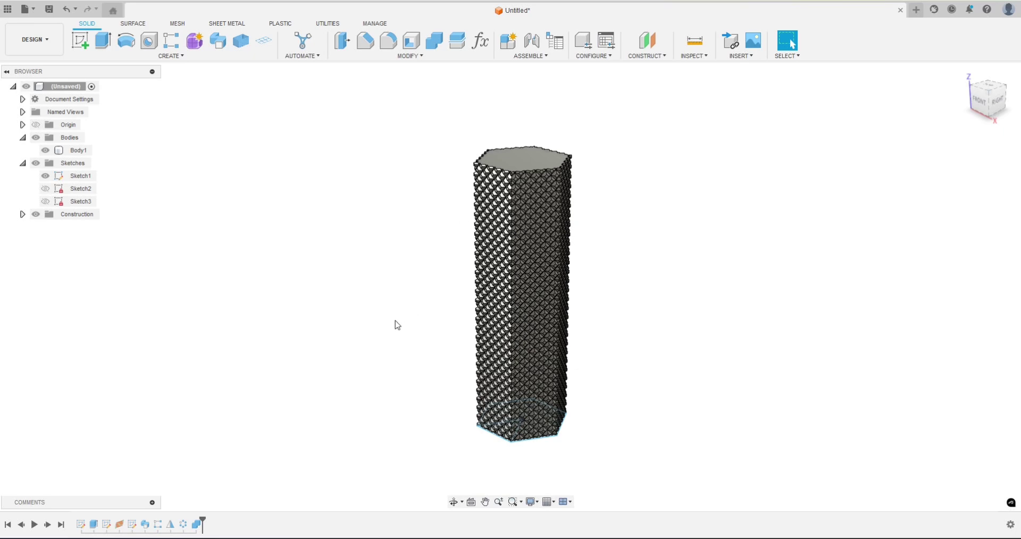
- Hide Sketch1 and view the knurled column from the front
{"action": "middle_click_drag", "start_coordinate": [398, 326], "coordinate": [397, 250], "text": "shift"}
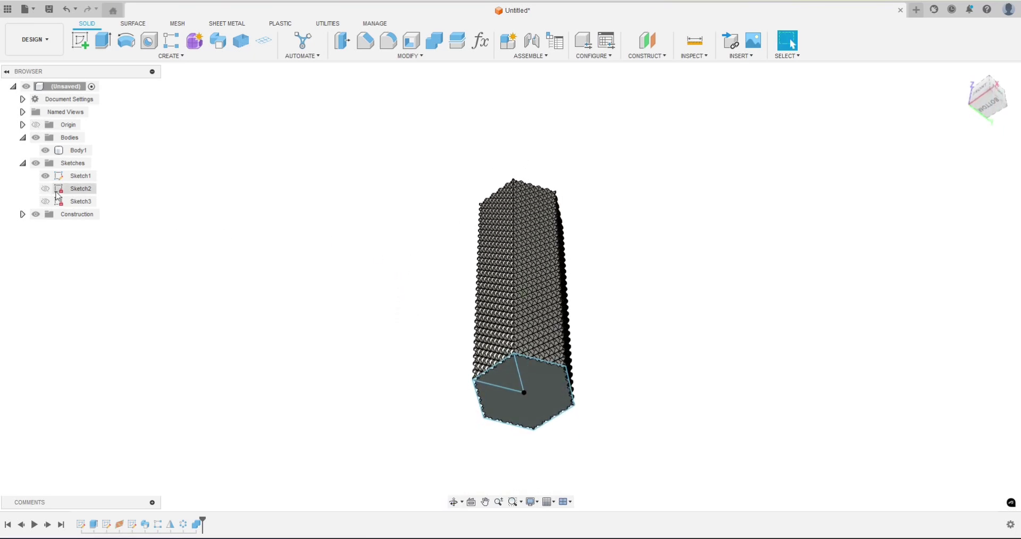
{"action": "left_click", "coordinate": [45, 175]}
{"action": "mouse_move", "coordinate": [296, 271]}
{"action": "middle_mouse_down", "text": "shift"}
{"action": "mouse_move", "coordinate": [326, 324]}
{"action": "mouse_move", "coordinate": [360, 349]}
{"action": "mouse_move", "coordinate": [484, 376]}
{"action": "middle_mouse_up", "text": "shift"}
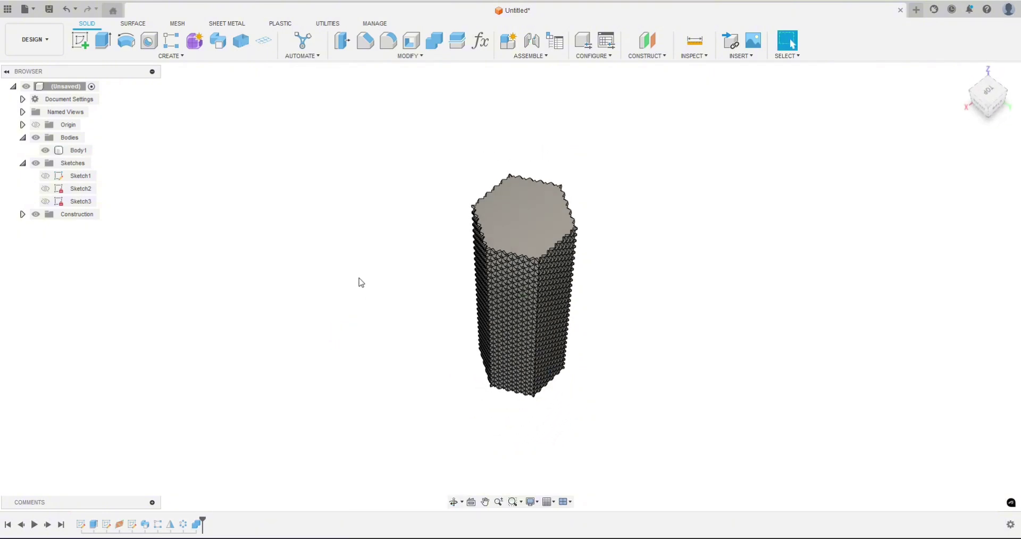
{"action": "scroll", "coordinate": [629, 383], "scroll_direction": "up", "scroll_amount": 2}
{"action": "scroll", "coordinate": [621, 287], "scroll_direction": "up", "scroll_amount": 2}
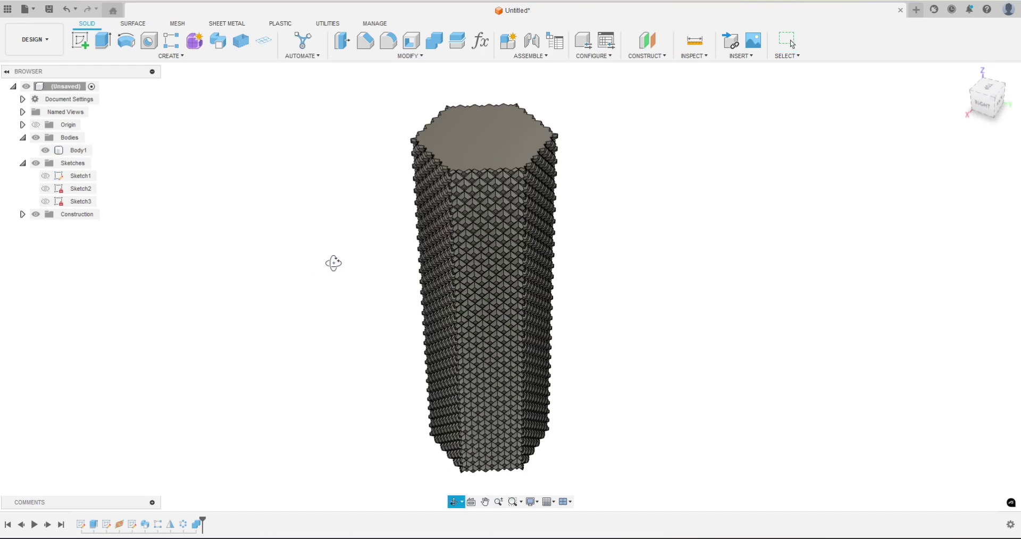